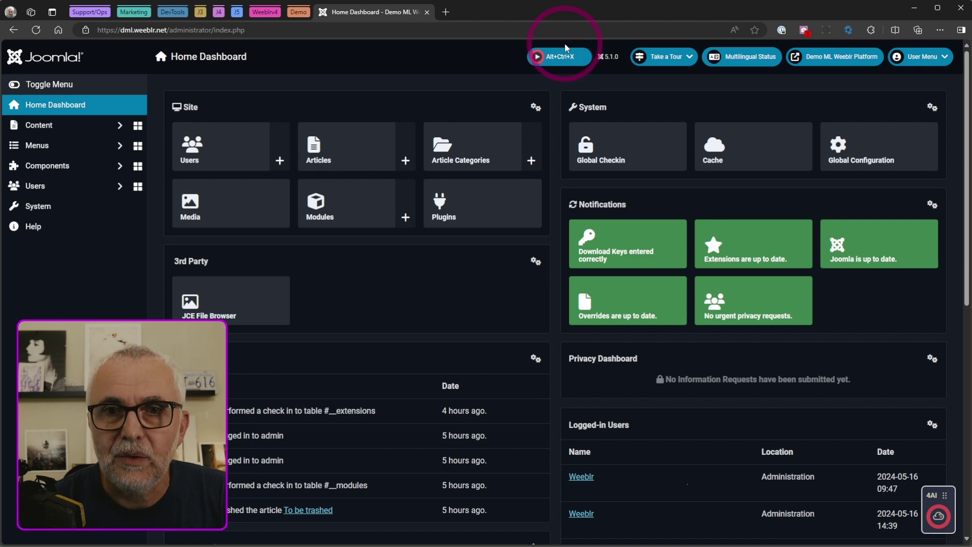
pyautogui.press('alt')
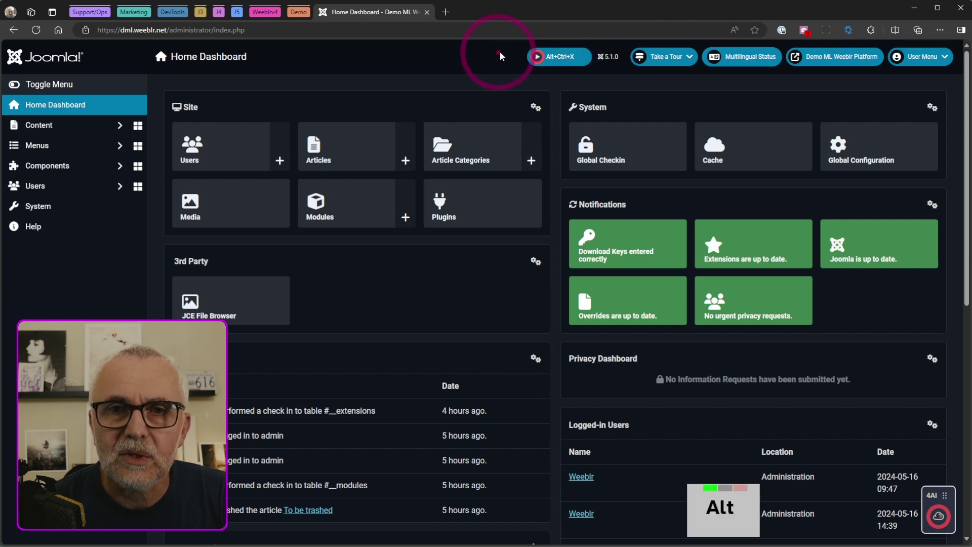
pyautogui.scroll(3, 551, 44)
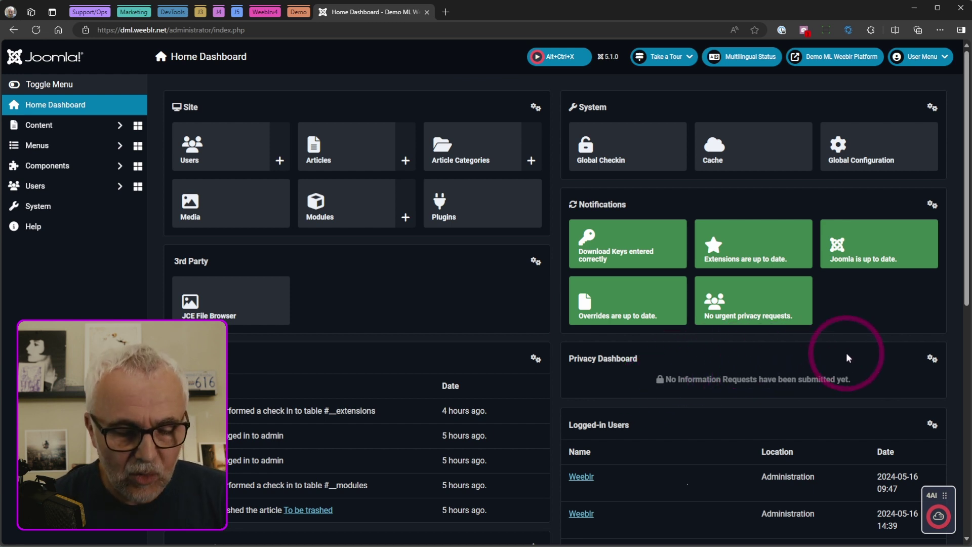
# Open the command palette over the Home Dashboard and put the cursor in its empty search field
pyautogui.press('ctrl')
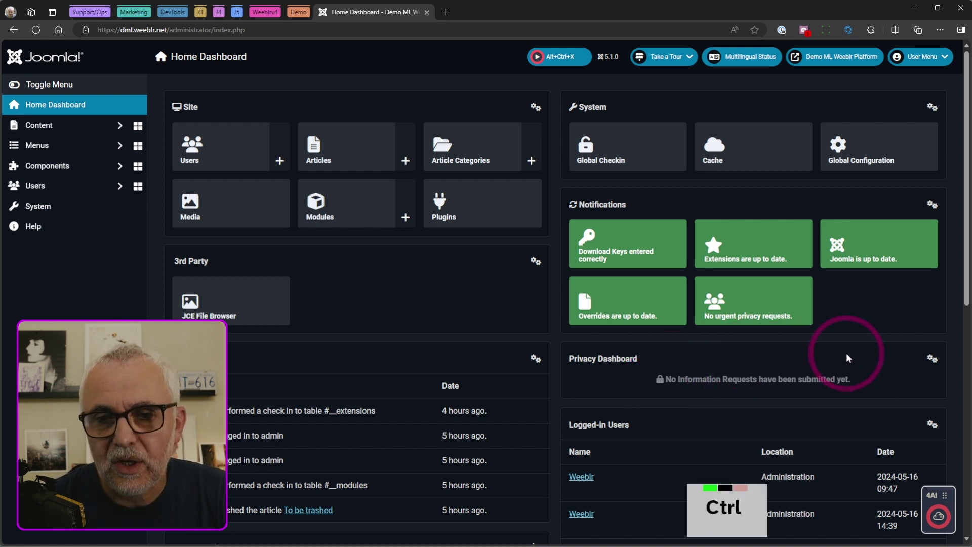
pyautogui.press('alt')
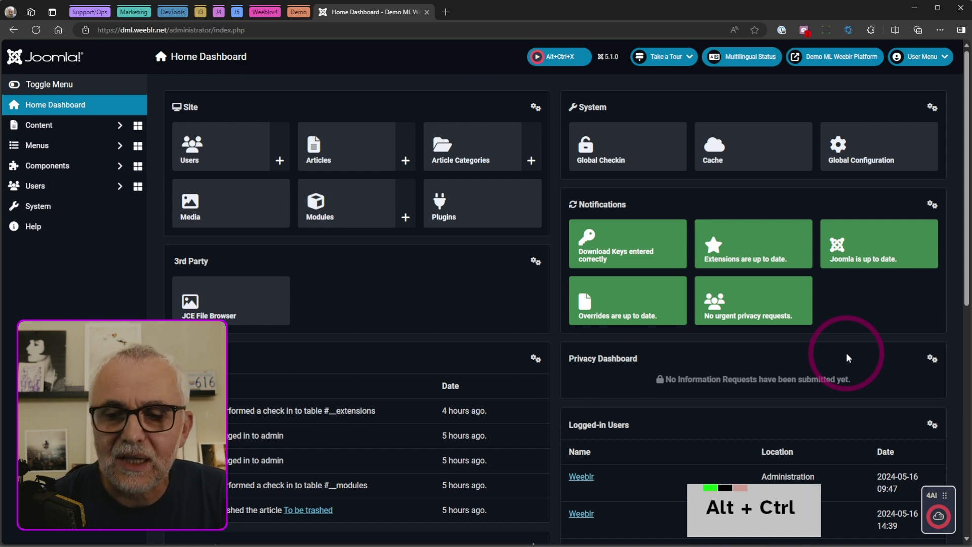
pyautogui.hotkey('ctrl', 'alt', 'x')
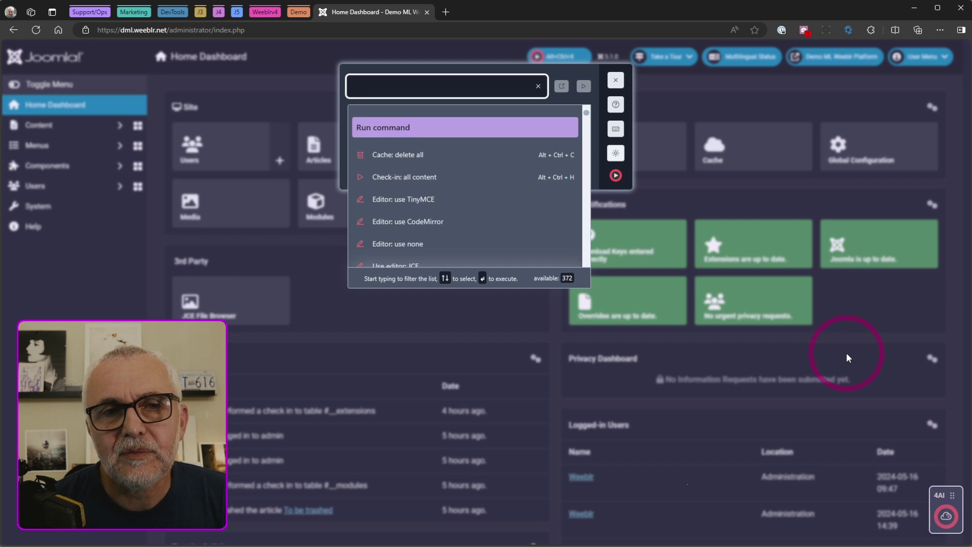
pyautogui.click(409, 53)
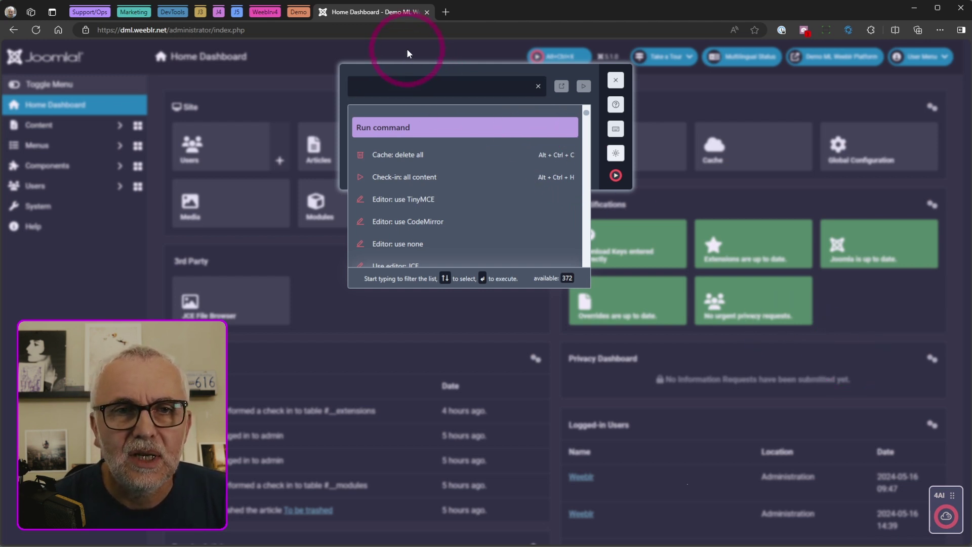
pyautogui.scroll(2, 409, 53)
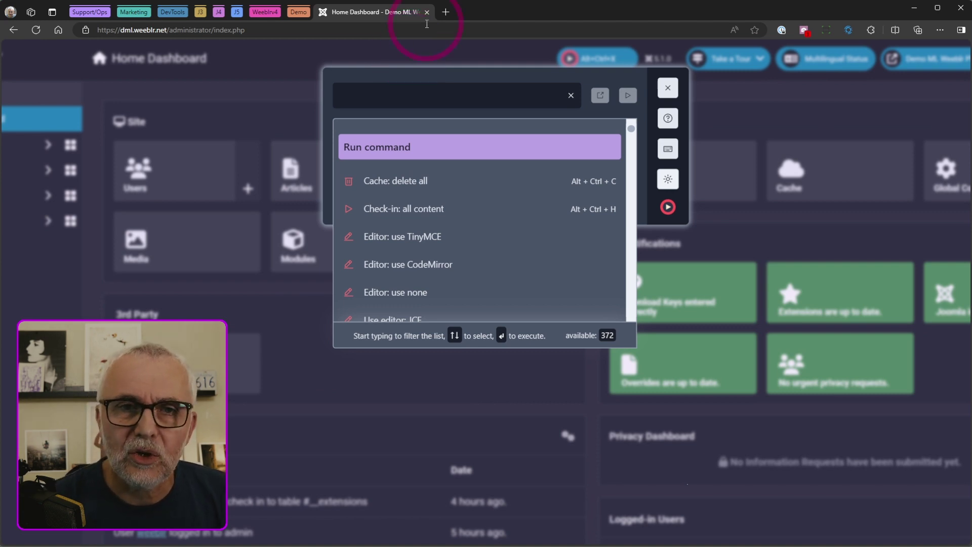
pyautogui.click(412, 91)
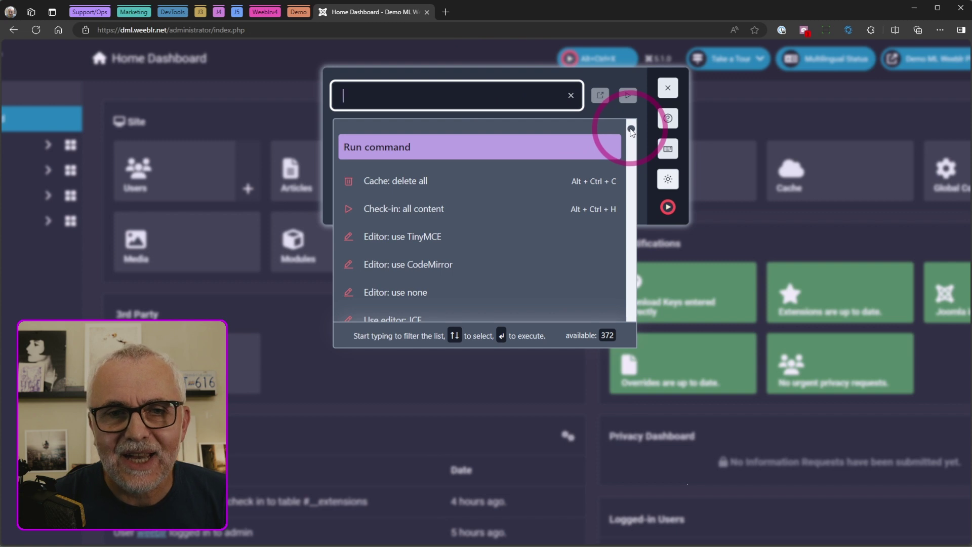
pyautogui.moveTo(631, 130); pyautogui.dragTo(629, 108)
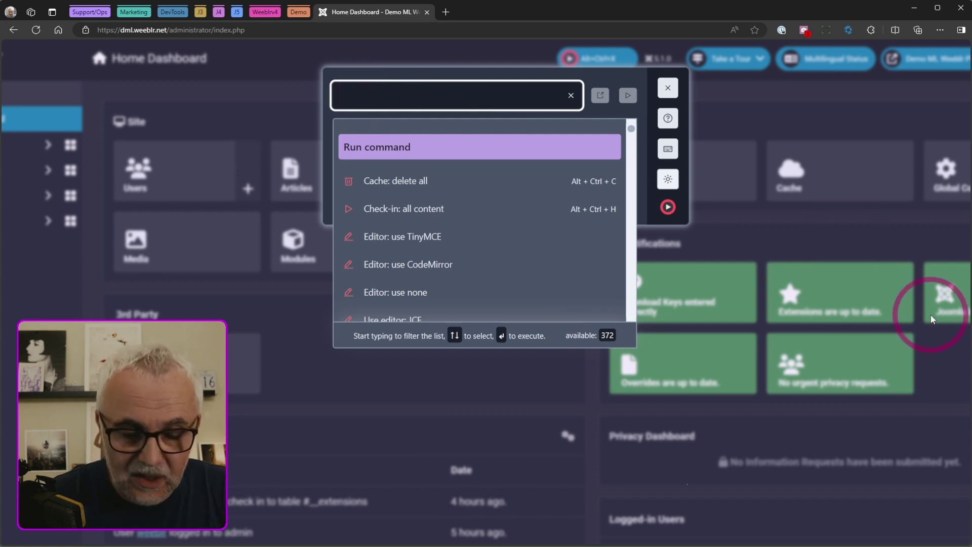
# Find Site Template Styles by filtering the commands with "templ sty" and open the Cassiopeia - Default style for editing
pyautogui.write('templ')
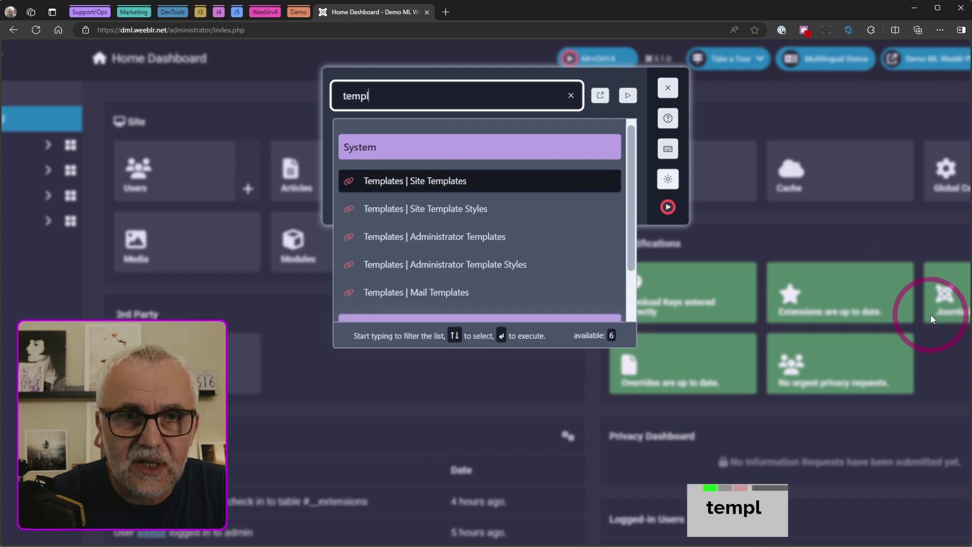
pyautogui.write(' sty')
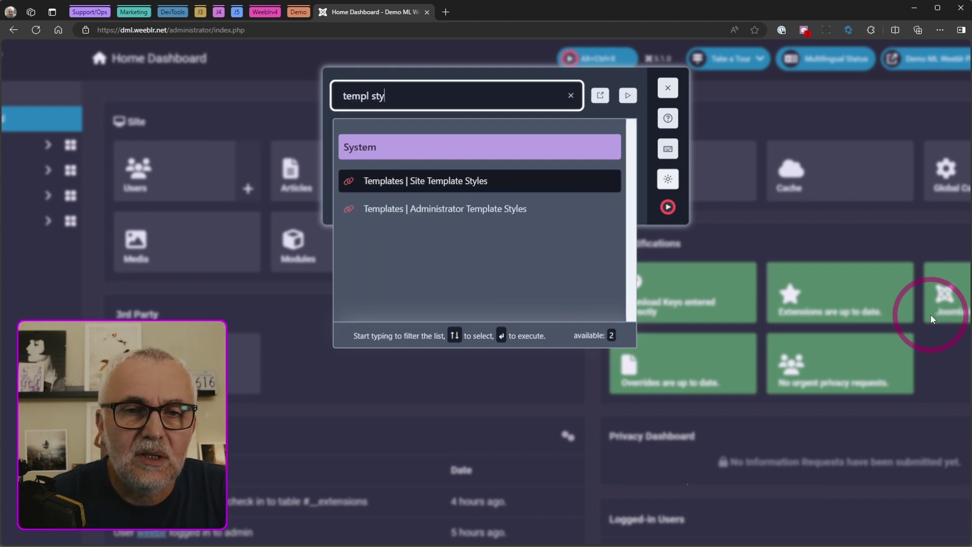
pyautogui.press('Return')
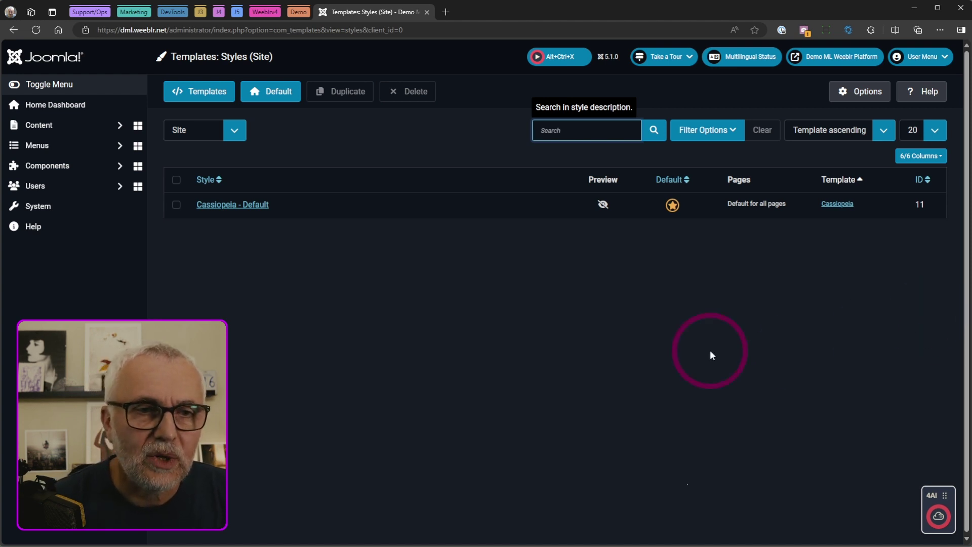
pyautogui.click(247, 208)
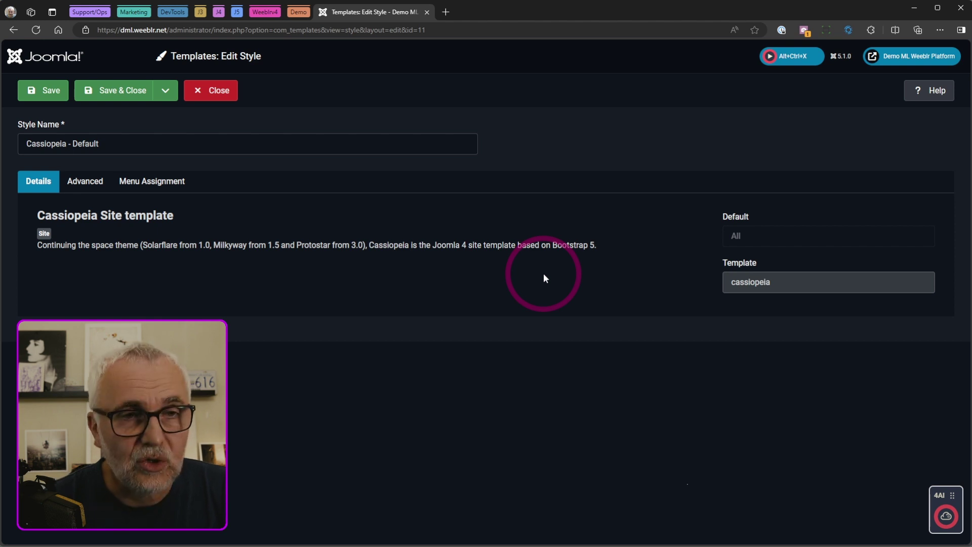
# Open the command palette on the style editing page and filter the commands by "glob con"
pyautogui.hotkey('ctrl', 'alt', 'x')
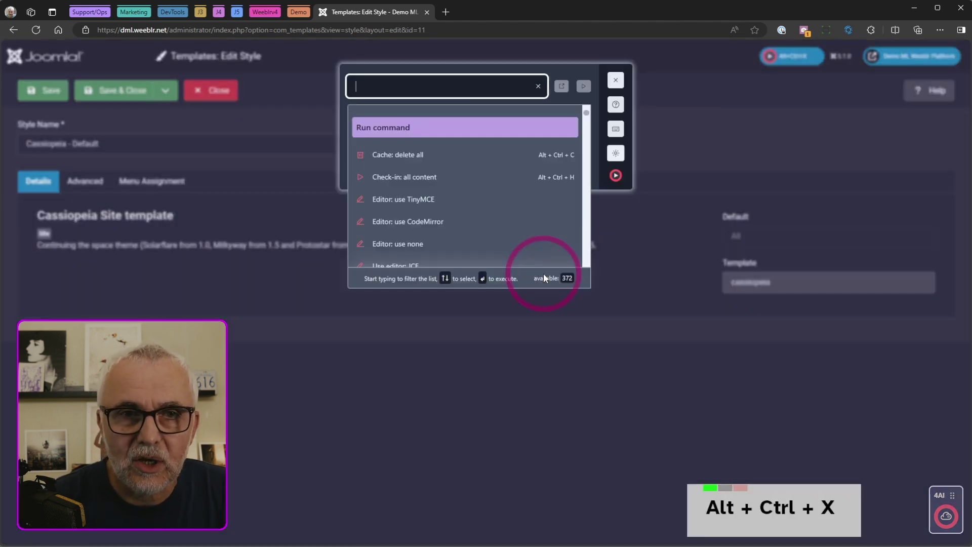
pyautogui.write('glob')
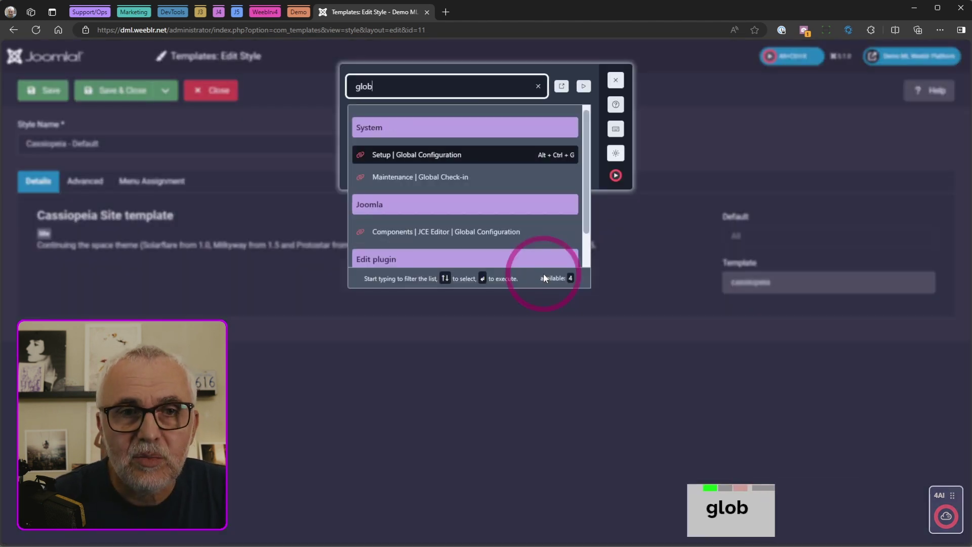
pyautogui.write(' con')
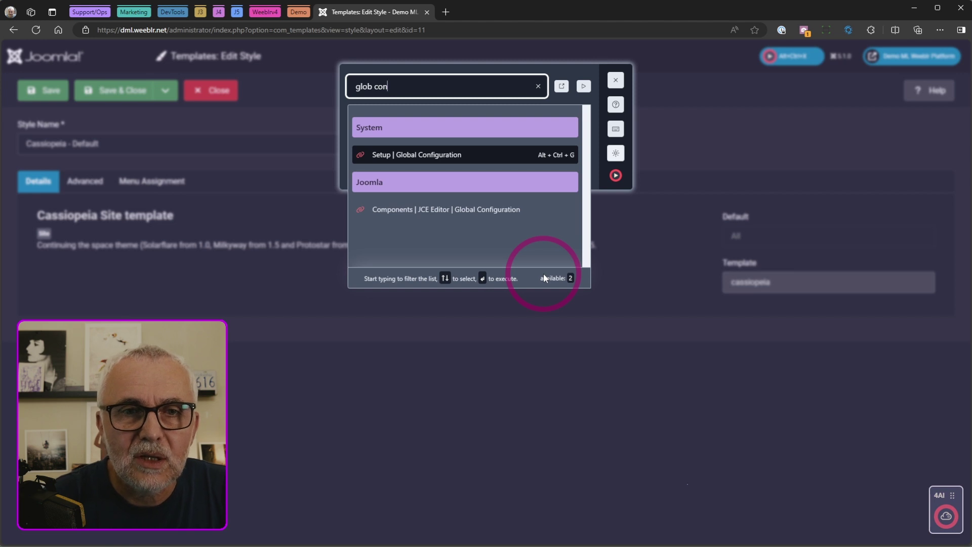
# Replace the filter text in the command palette with "config"
pyautogui.press('BackSpace')
pyautogui.press('BackSpace')
pyautogui.press('BackSpace')
pyautogui.press('BackSpace')
pyautogui.press('BackSpace')
pyautogui.press('BackSpace')
pyautogui.press('BackSpace')
pyautogui.press('BackSpace')
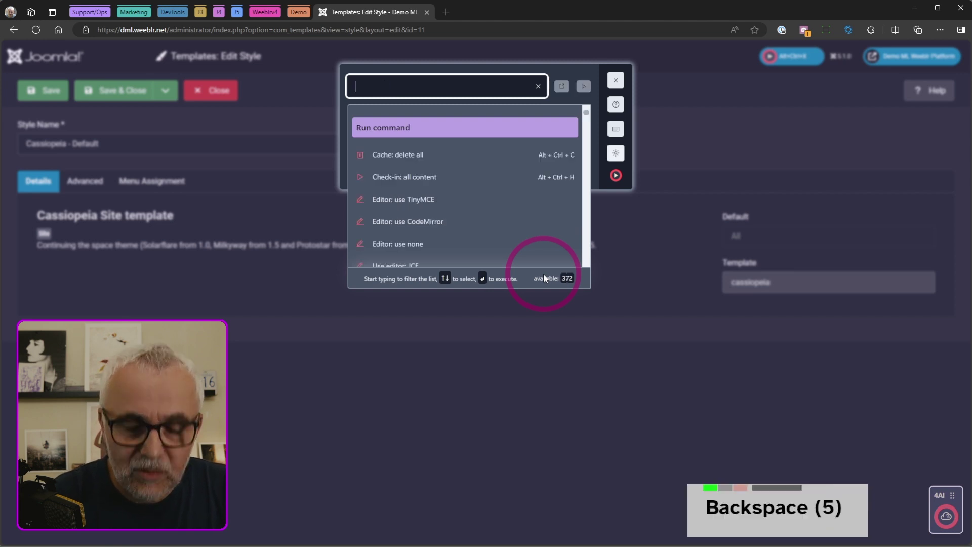
pyautogui.write('con,fi')
pyautogui.press('BackSpace')
pyautogui.press('BackSpace')
pyautogui.press('BackSpace')
pyautogui.write('fi')
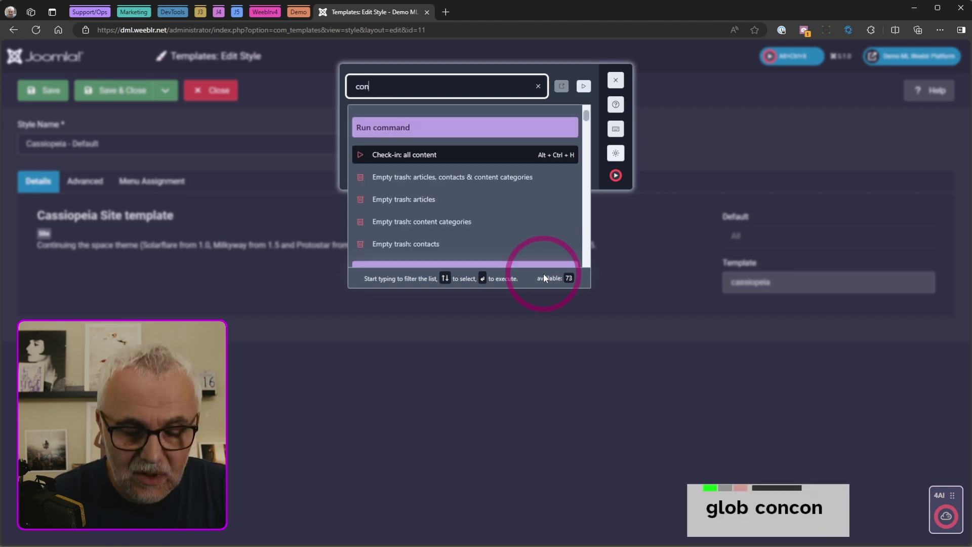
pyautogui.write('g')
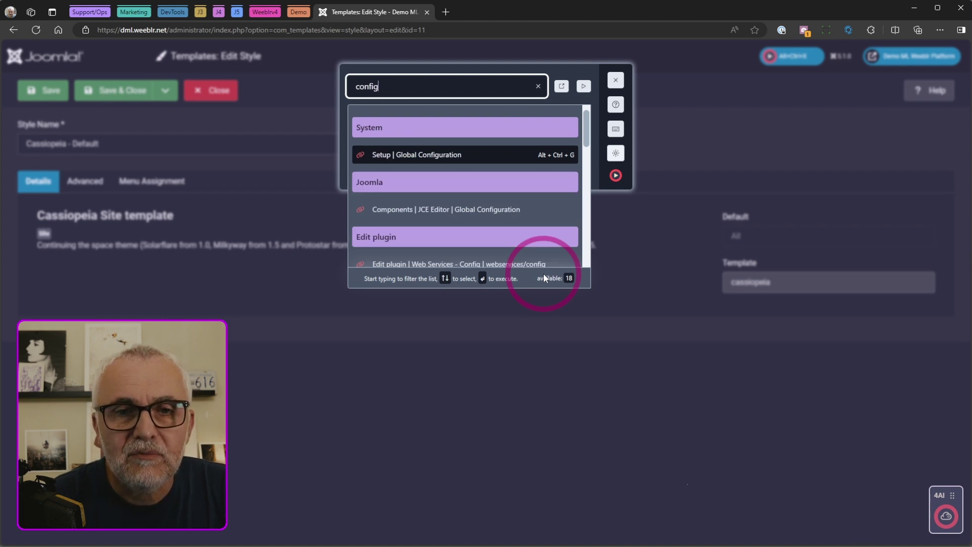
# Run the Setup | Global Configuration command and confirm leaving the style editing page
pyautogui.press('Down')
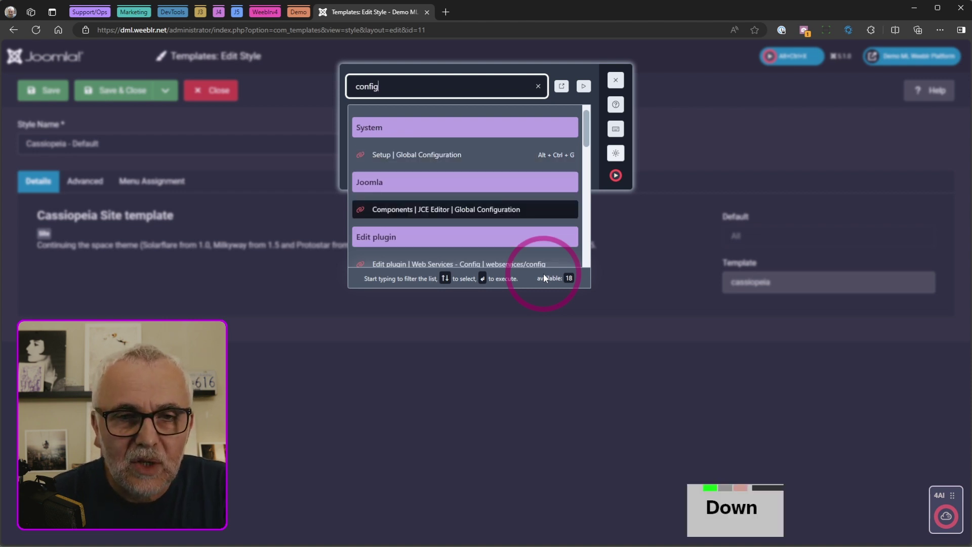
pyautogui.press('Down')
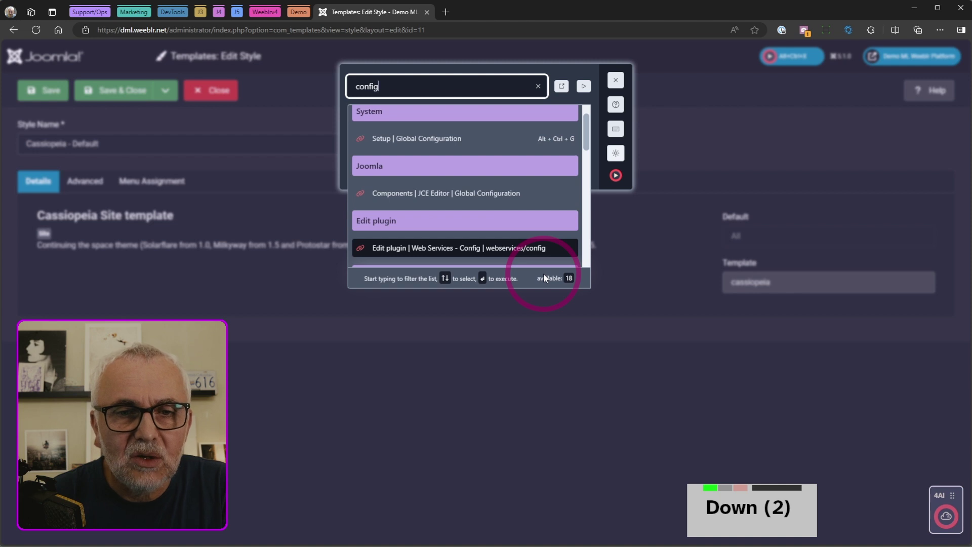
pyautogui.press('Up')
pyautogui.press('Up')
pyautogui.press('Up')
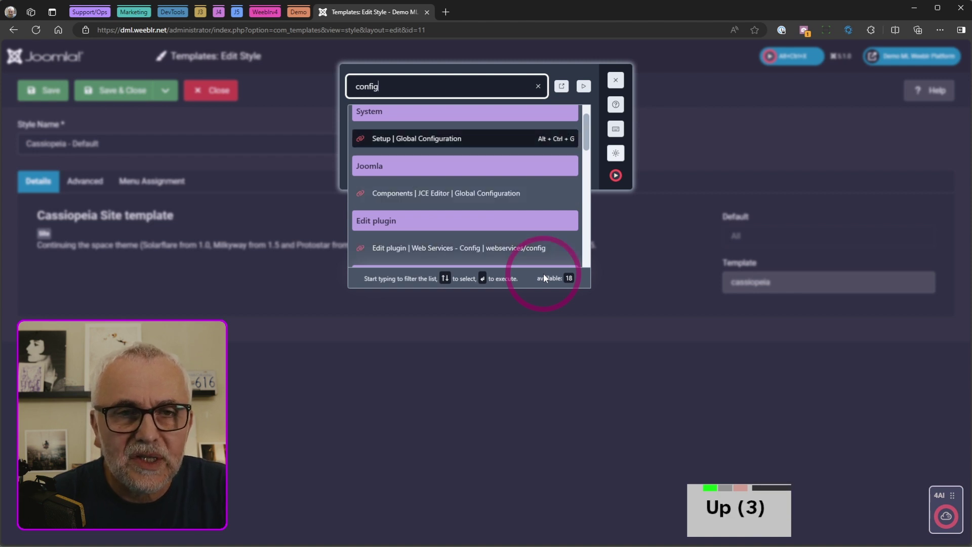
pyautogui.press('Return')
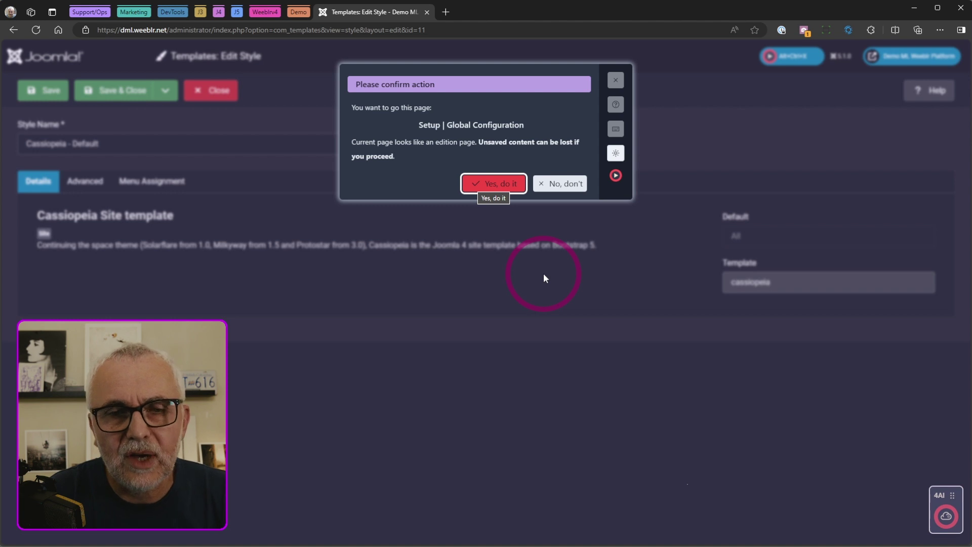
pyautogui.press('Return')
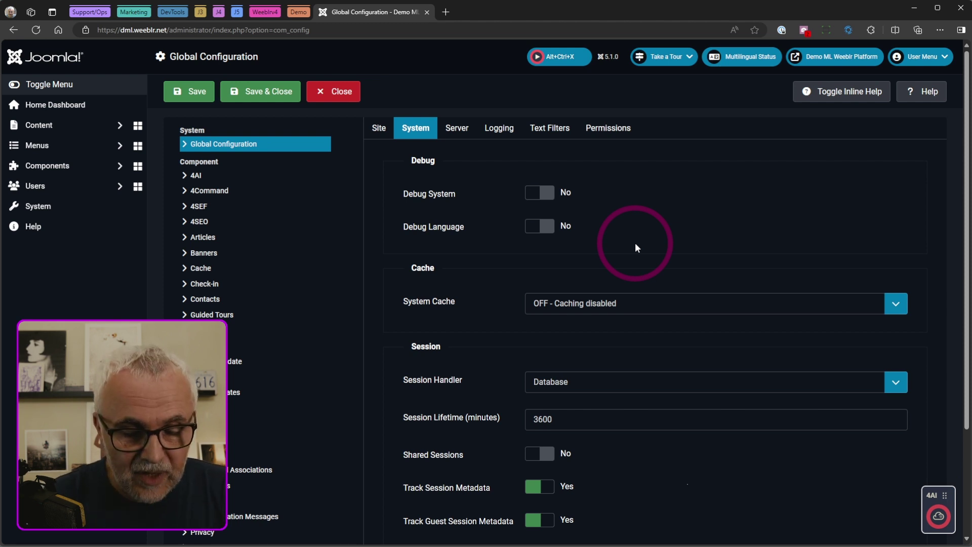
# Go straight to the Articles list, then reach it again by filtering the command palette for "articles" and running Content | Articles
pyautogui.hotkey('ctrl', 'alt', 'a')
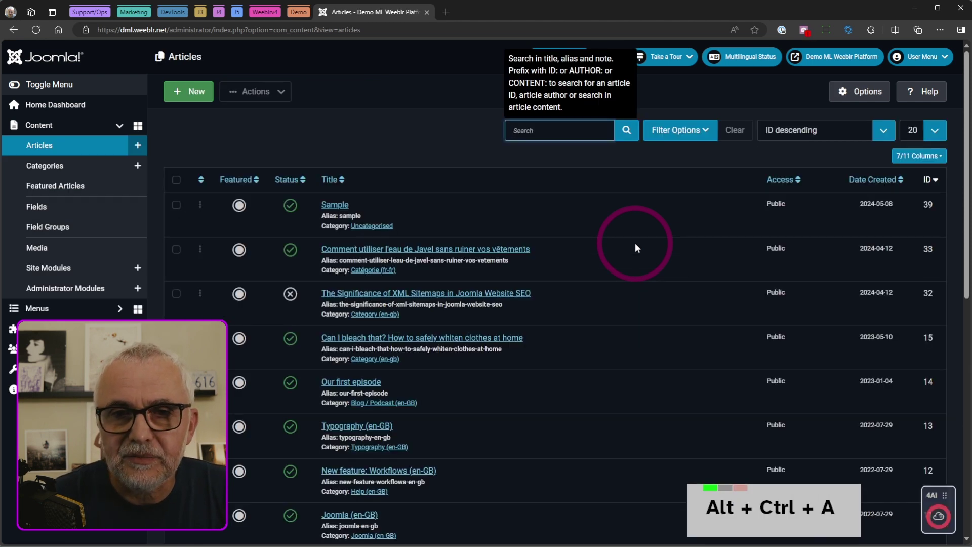
pyautogui.hotkey('ctrl', 'alt', 'x')
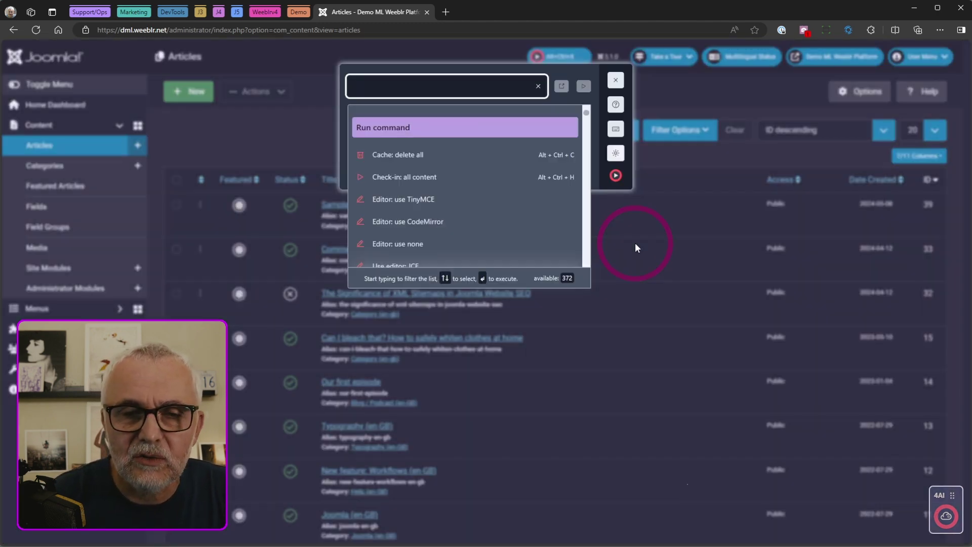
pyautogui.write('articles')
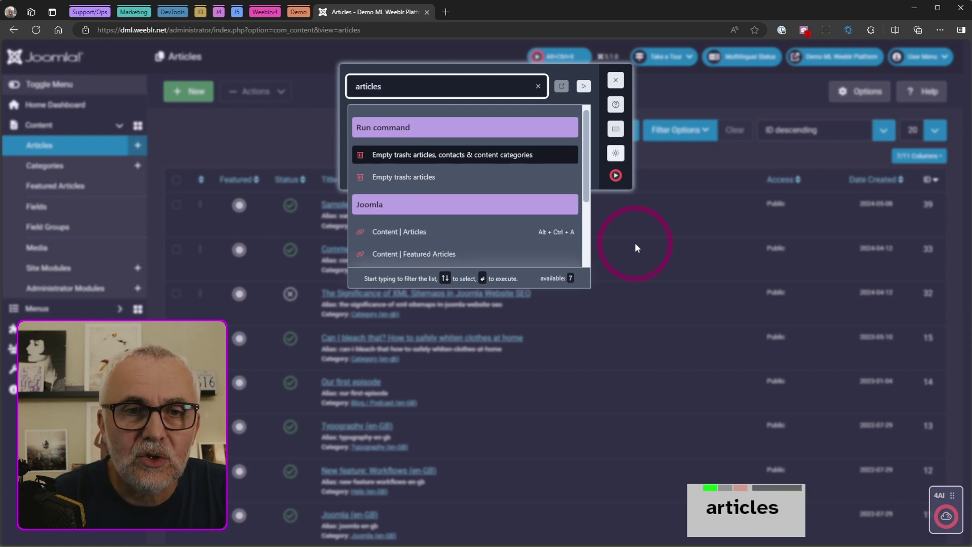
pyautogui.press('Down')
pyautogui.press('Down')
pyautogui.press('Down')
pyautogui.press('Up')
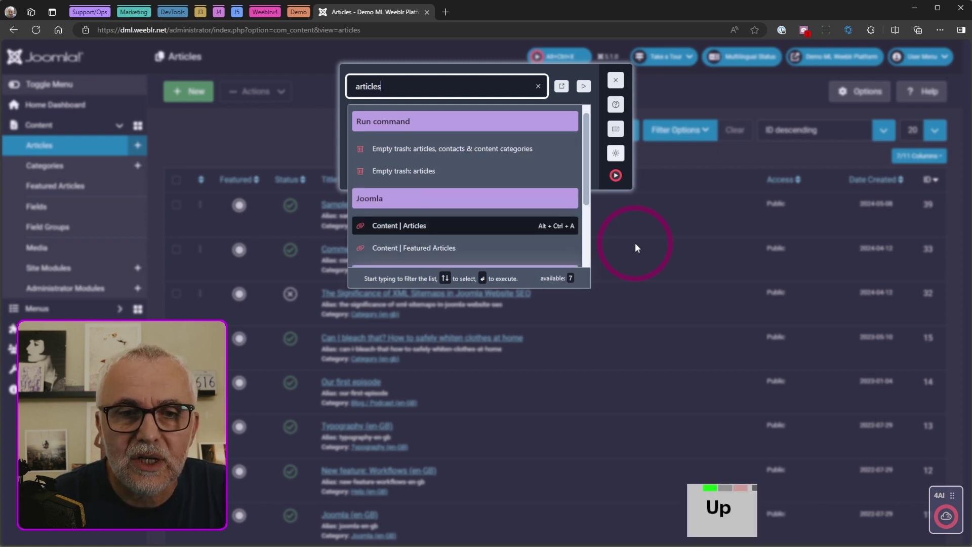
pyautogui.press('Return')
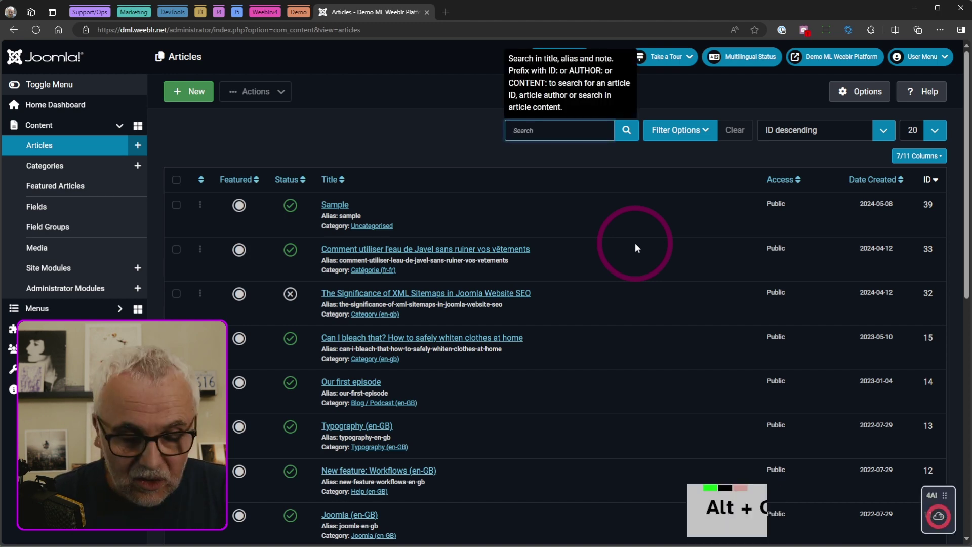
# Filter the command palette for "users", browse to the Users | Groups command, and close the palette without running anything
pyautogui.hotkey('alt', 'ctrl', 'x')
pyautogui.write('users')
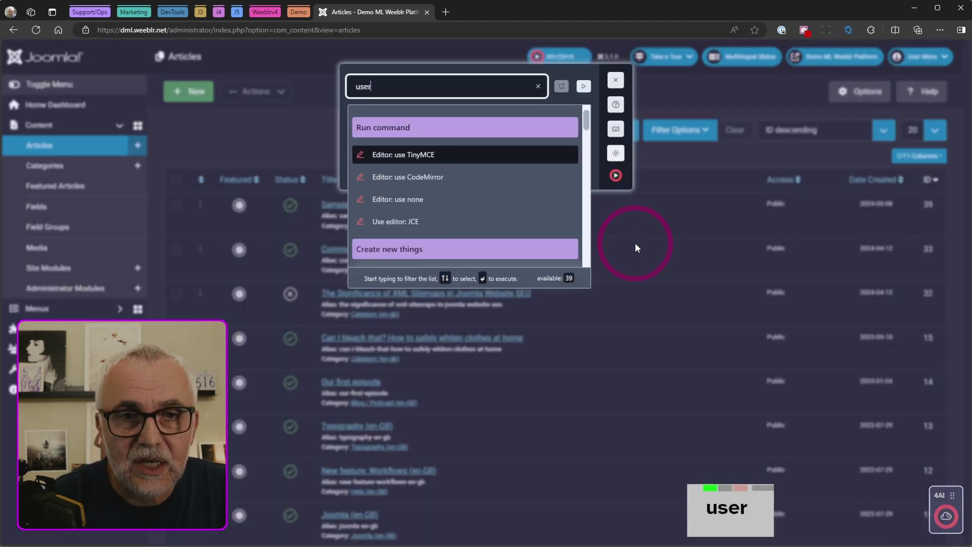
pyautogui.press('Down')
pyautogui.press('Down')
pyautogui.press('Down')
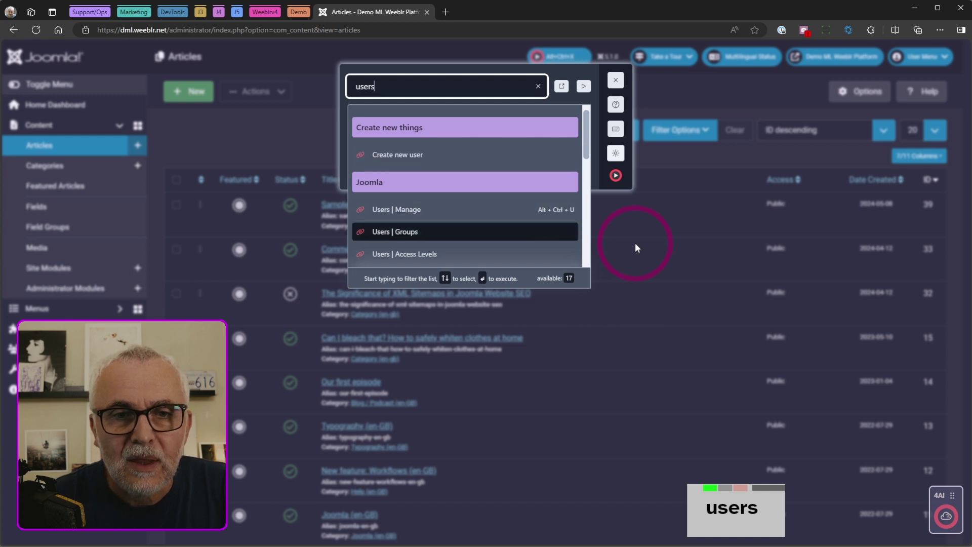
pyautogui.press('Up')
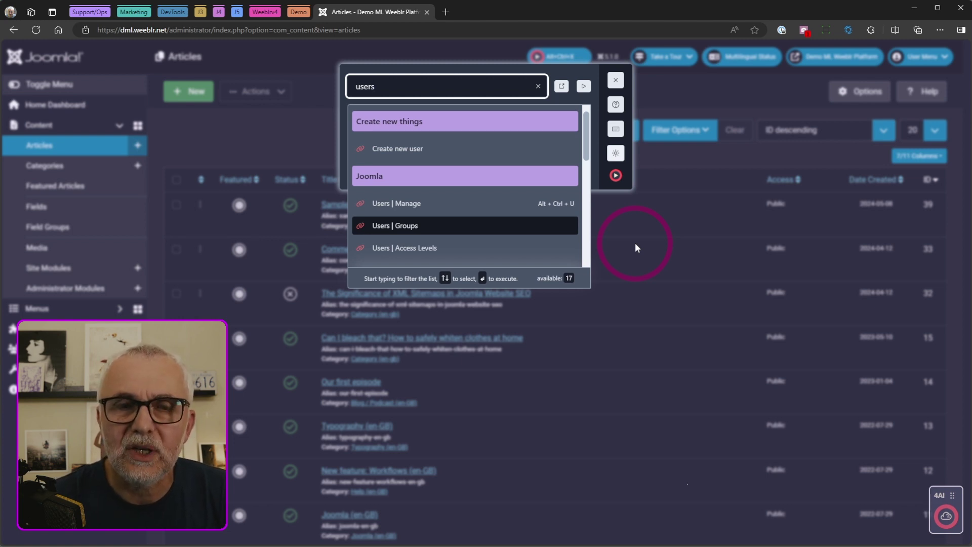
pyautogui.press('Escape')
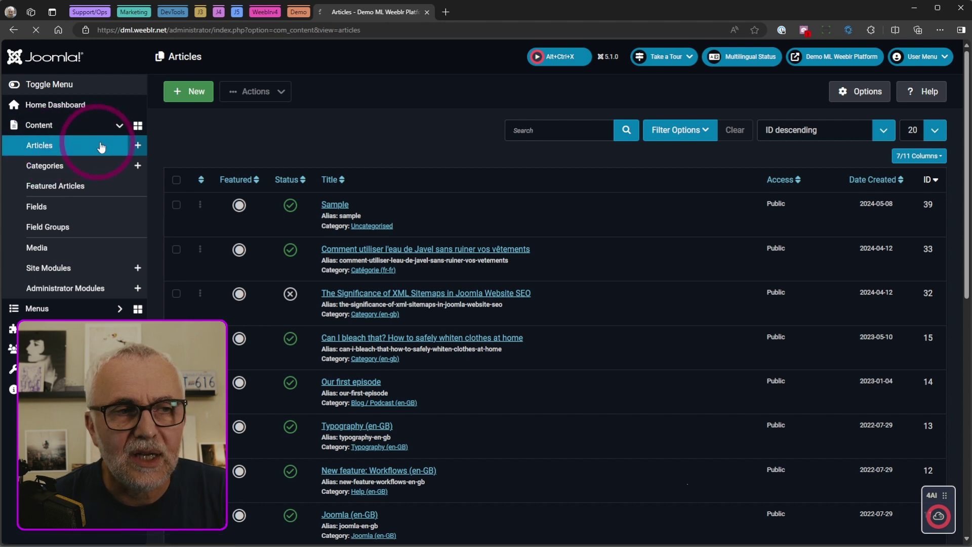
# Expand the Users section of the administrator navigation from the Articles page
pyautogui.press('j')
pyautogui.press('f')
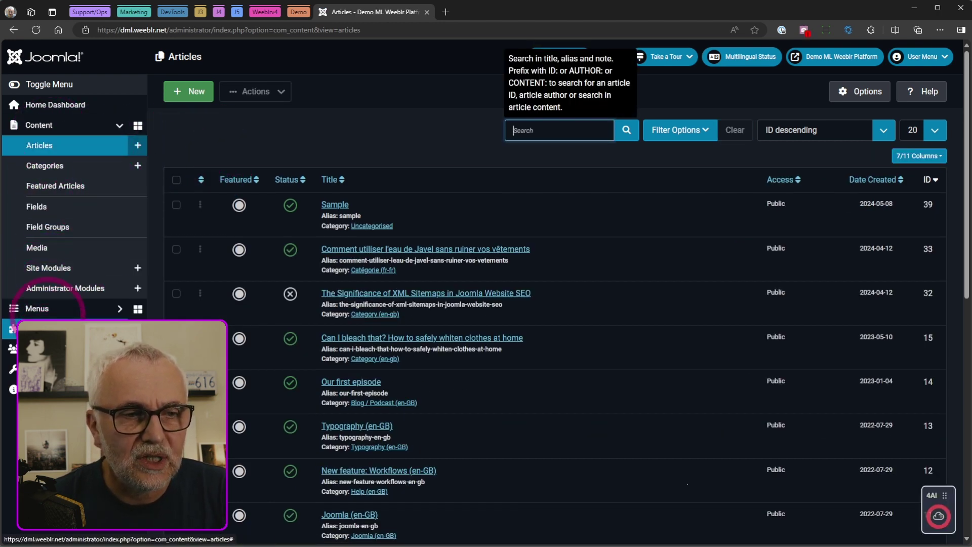
pyautogui.click(33, 349)
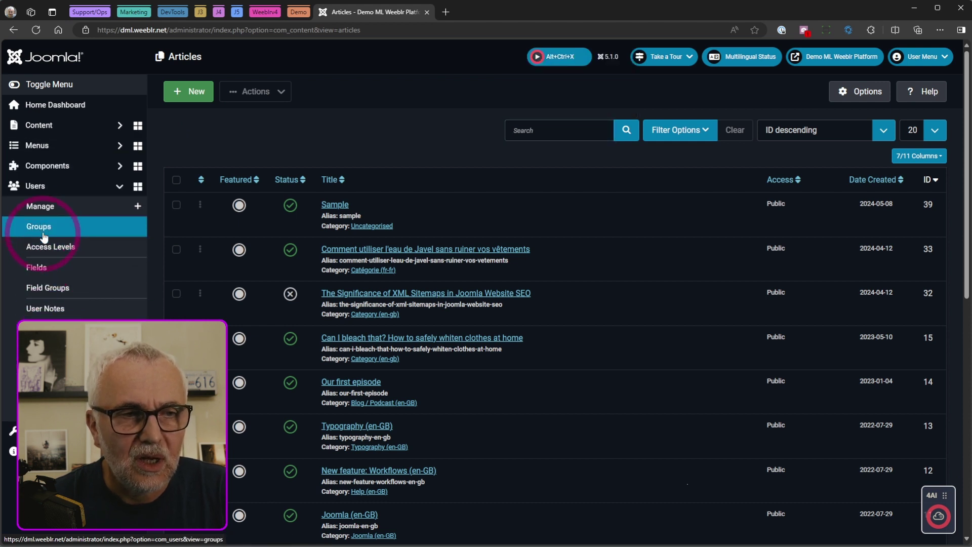
# Open the user management list, and go from there to Install | Extensions by filtering the command palette for "ins ex"
pyautogui.click(41, 206)
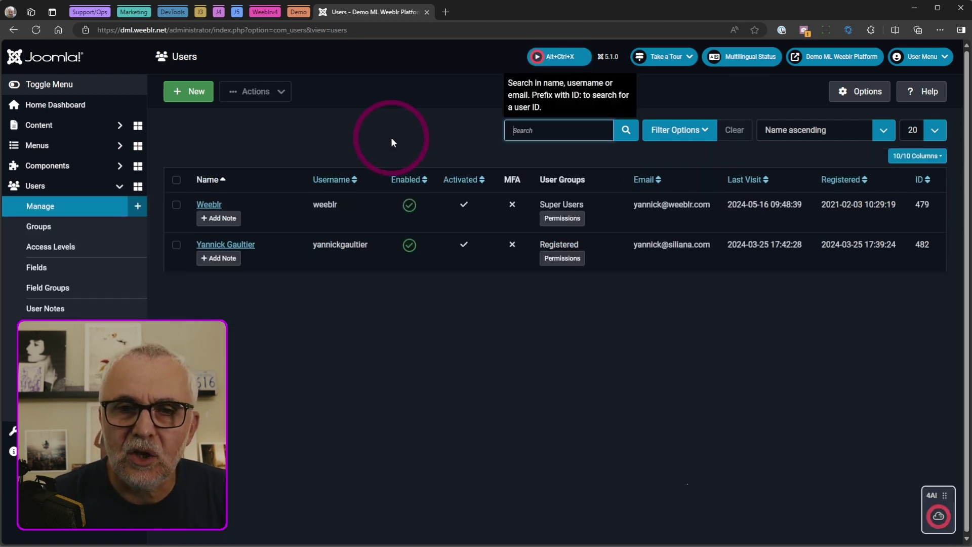
pyautogui.hotkey('alt', 'ctrl', 'x')
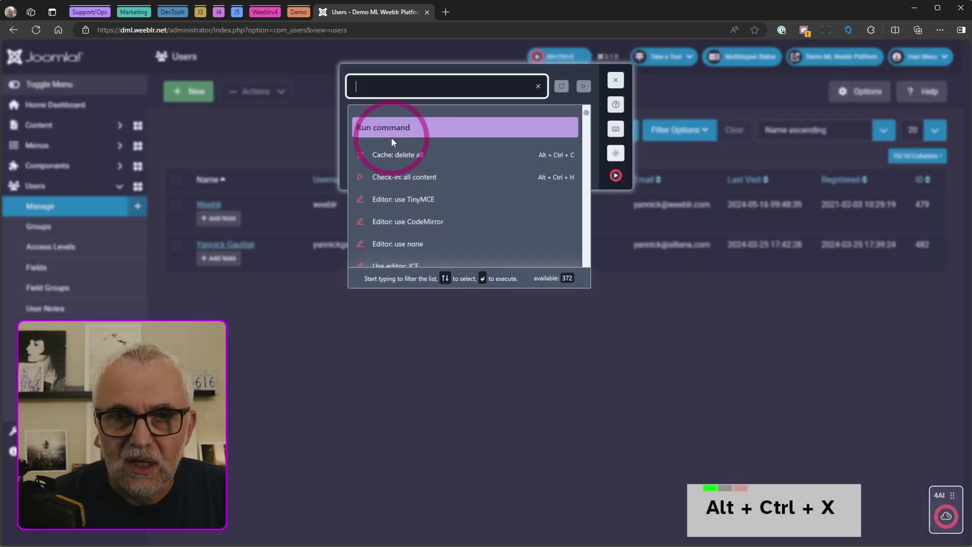
pyautogui.write('ins ex')
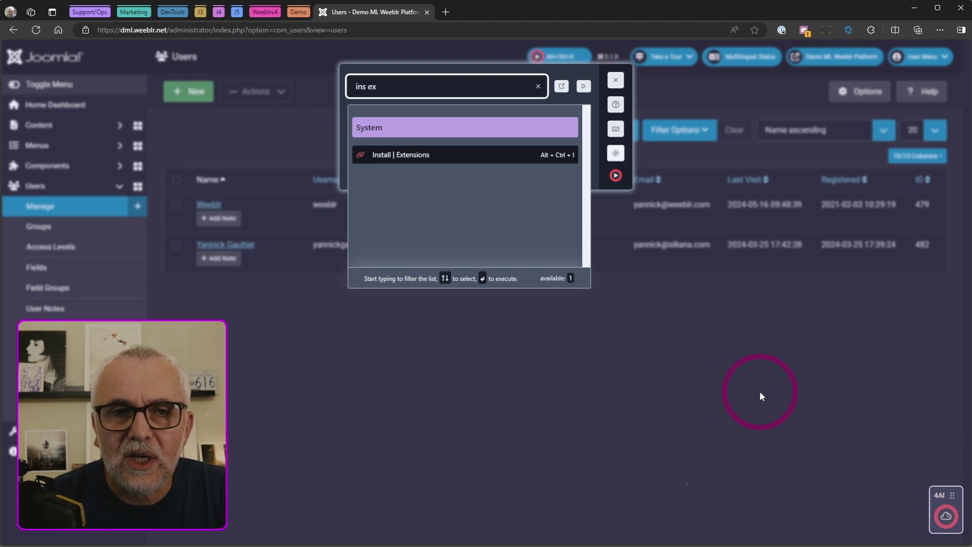
pyautogui.press('Return')
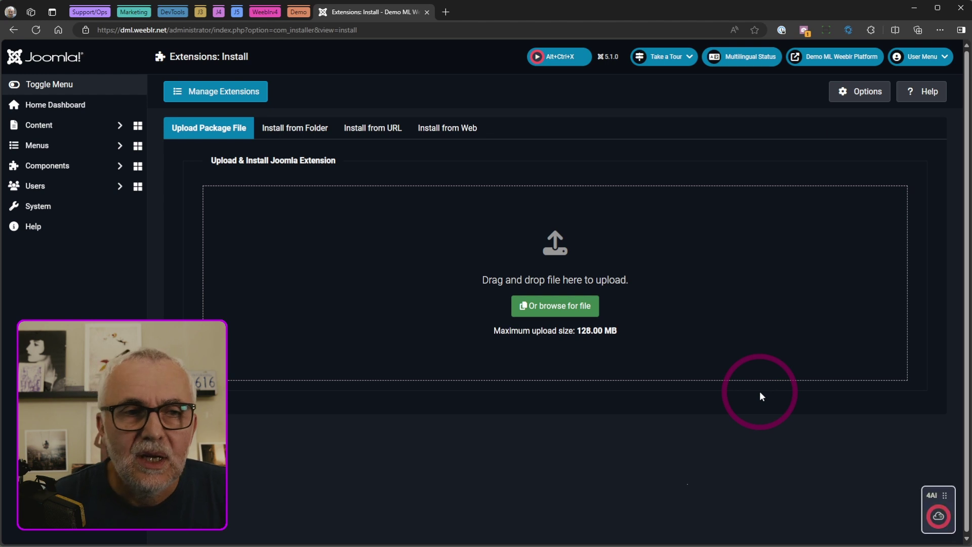
# Reach the extension installation page again from the Home Dashboard through the System Dashboard's Install section
pyautogui.click(72, 112)
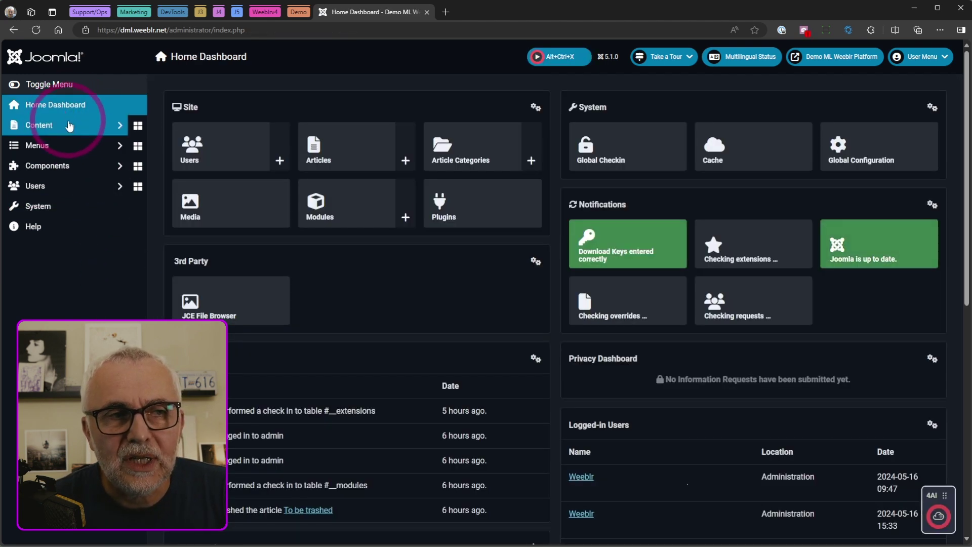
pyautogui.click(43, 208)
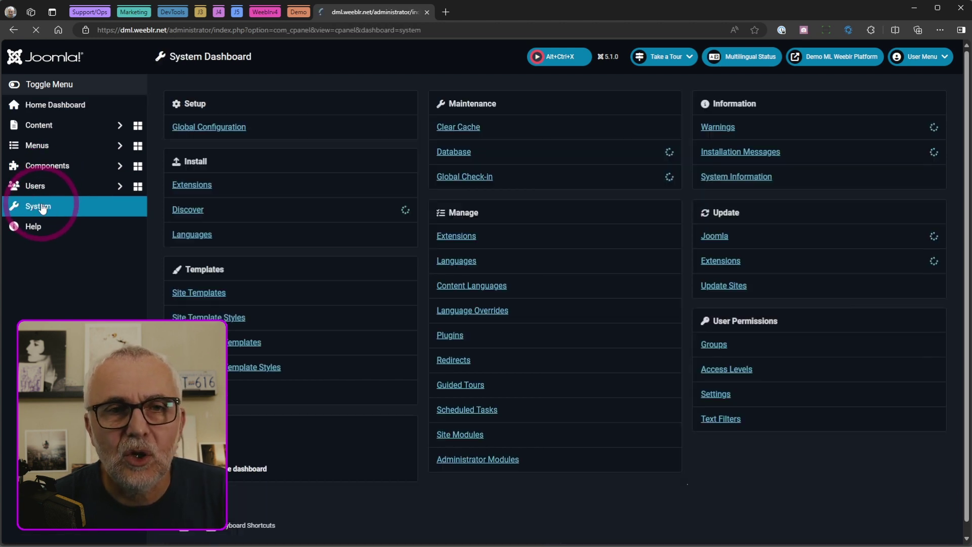
pyautogui.click(192, 186)
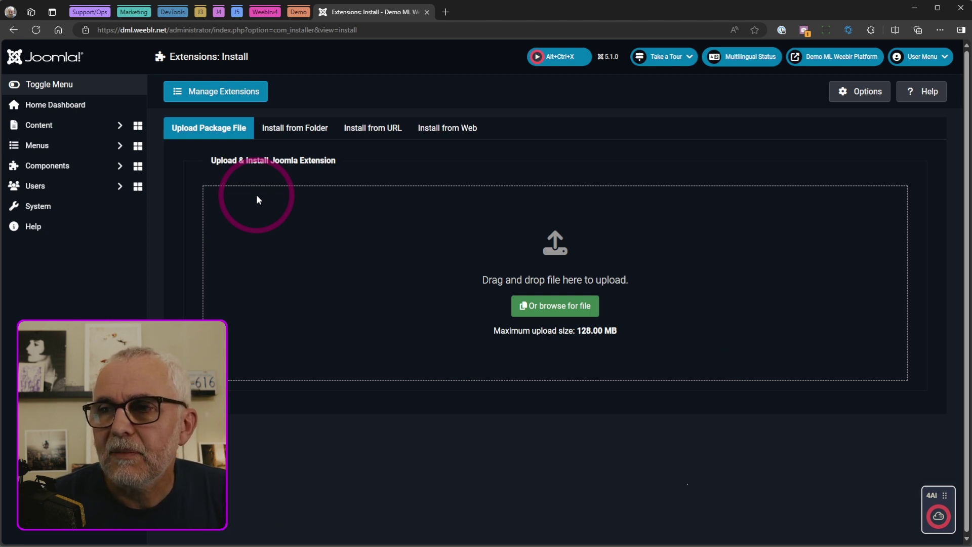
# Filter the command palette for "priva" and run the Users | Privacy | Consents command
pyautogui.hotkey('ctrl', 'alt', 'x')
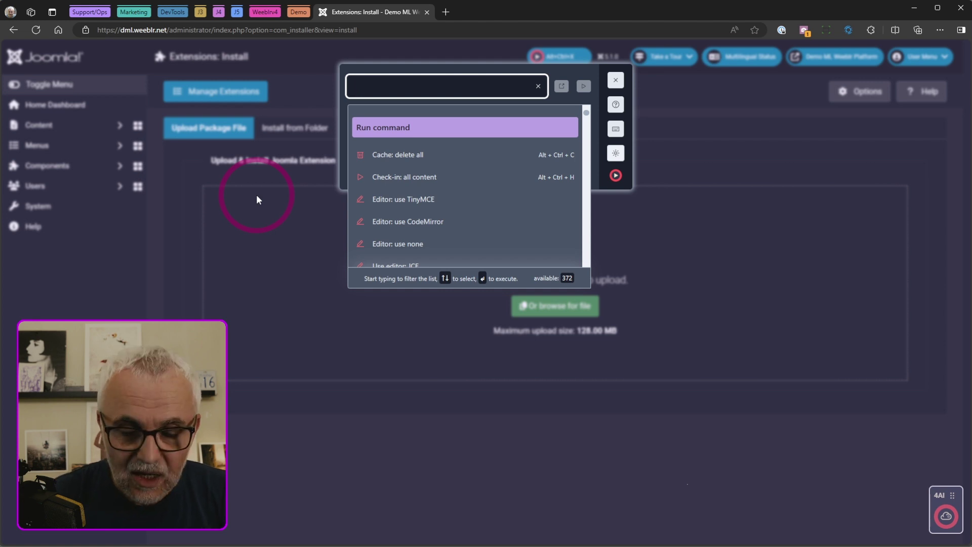
pyautogui.write('privay')
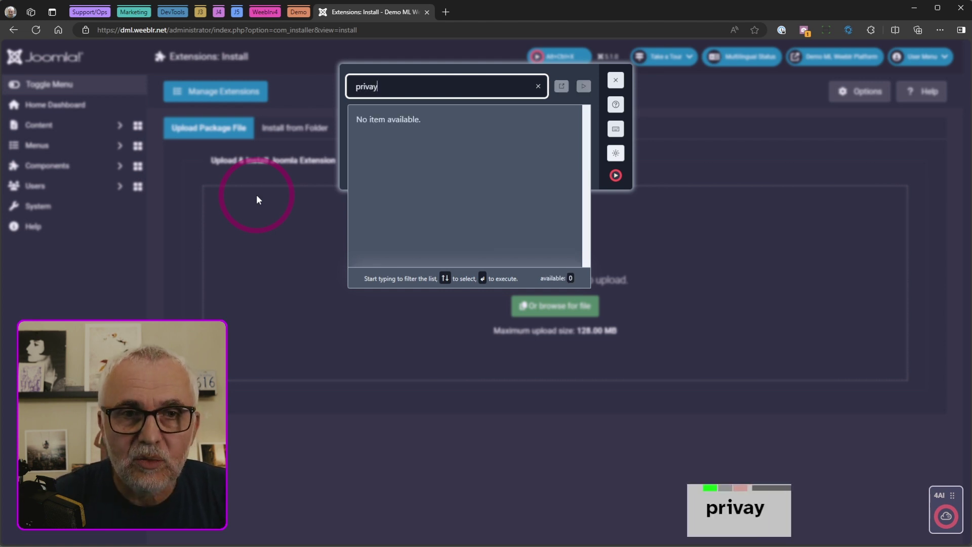
pyautogui.press('BackSpace')
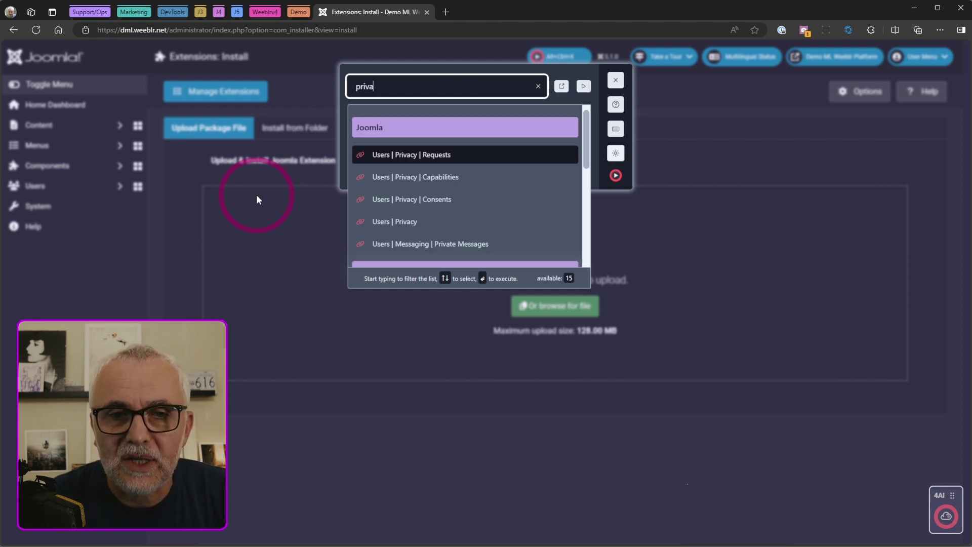
pyautogui.press('Down')
pyautogui.press('Down')
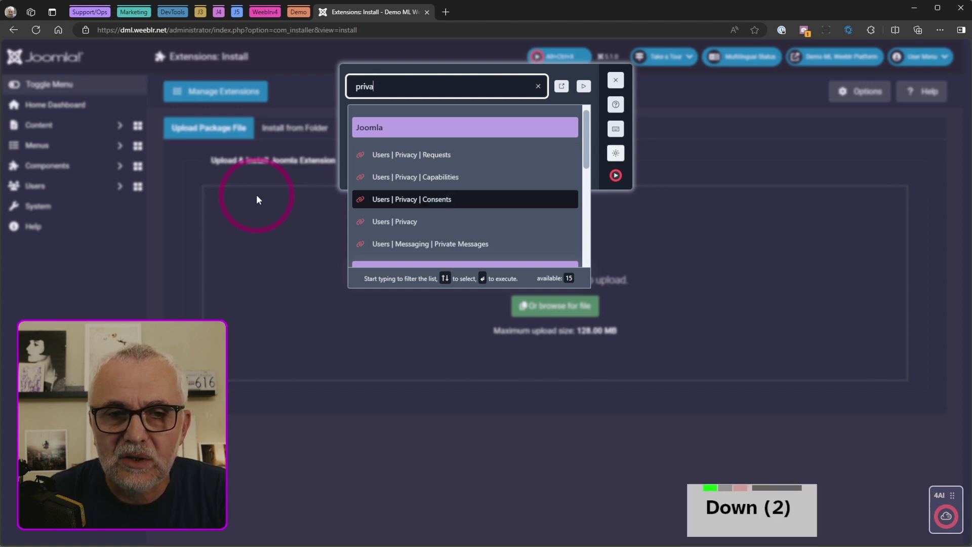
pyautogui.press('Return')
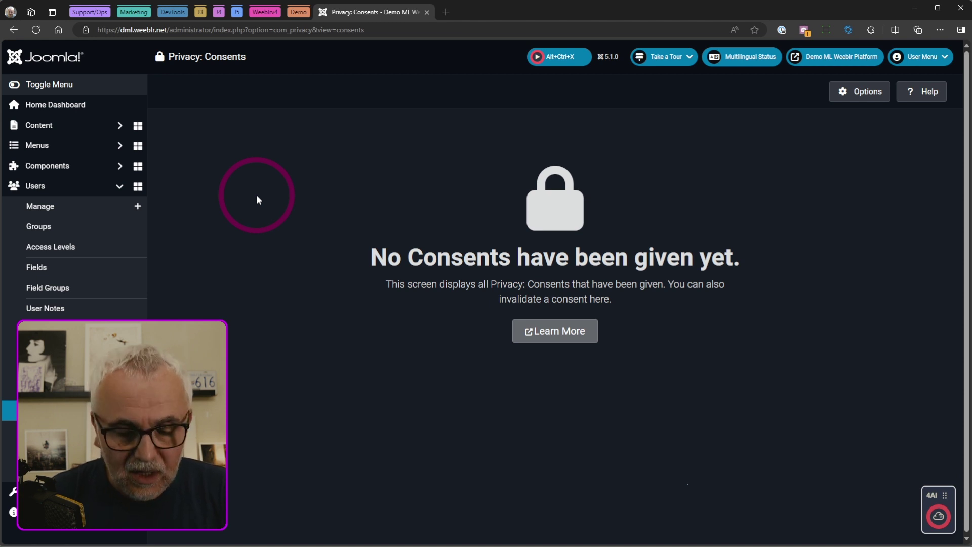
# Run the Cache: delete all command from the command palette on the Privacy: Consents page
pyautogui.hotkey('alt', 'ctrl', 'x')
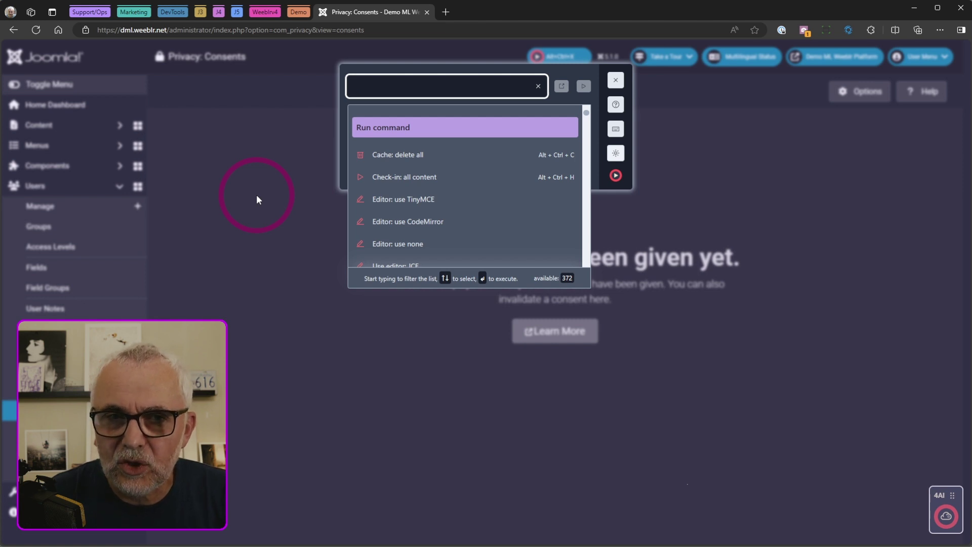
pyautogui.press('Down')
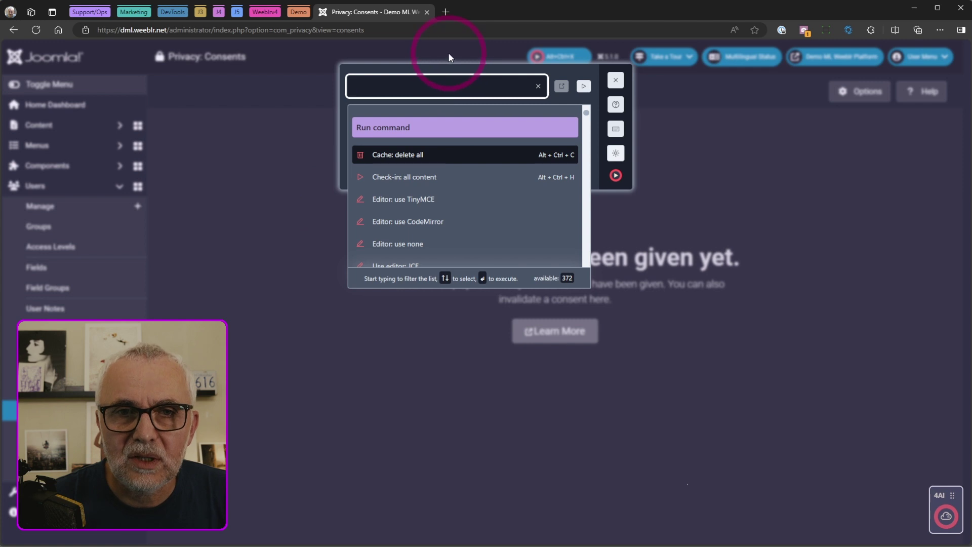
pyautogui.hotkey('ctrl', '+')
pyautogui.hotkey('ctrl', '+')
pyautogui.hotkey('ctrl', '+')
pyautogui.hotkey('ctrl', '+')
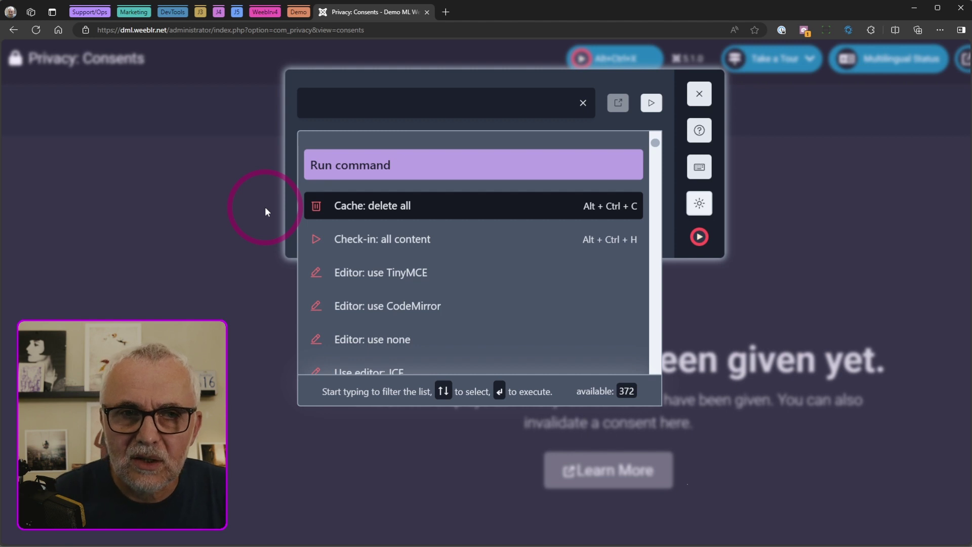
pyautogui.click(329, 105)
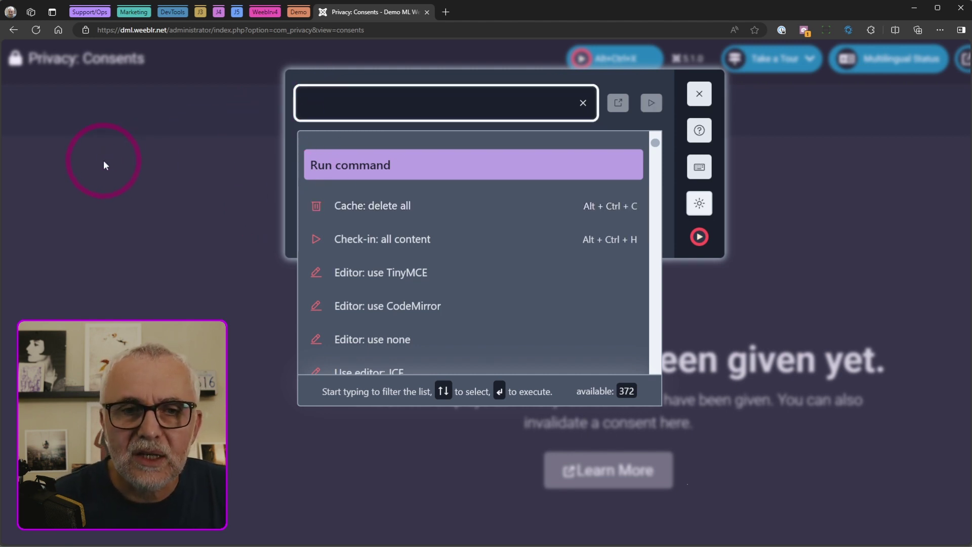
pyautogui.press('Down')
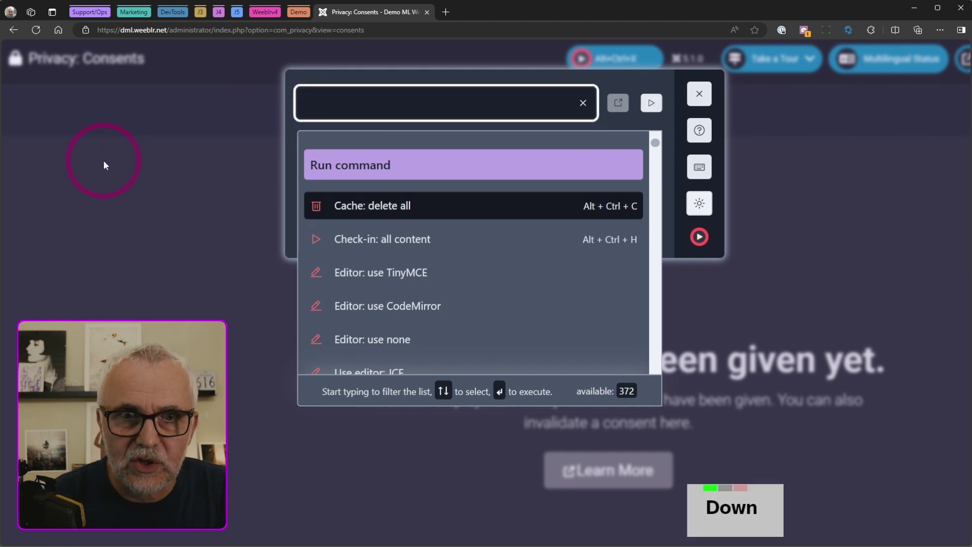
pyautogui.press('Return')
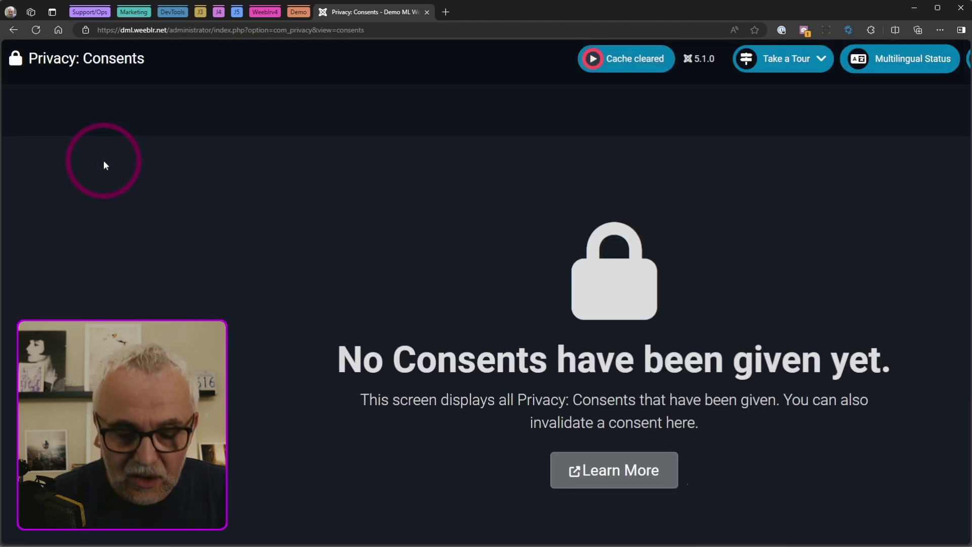
# Filter the command palette for "artic" and run the Create new article command
pyautogui.hotkey('alt', 'ctrl', 'x')
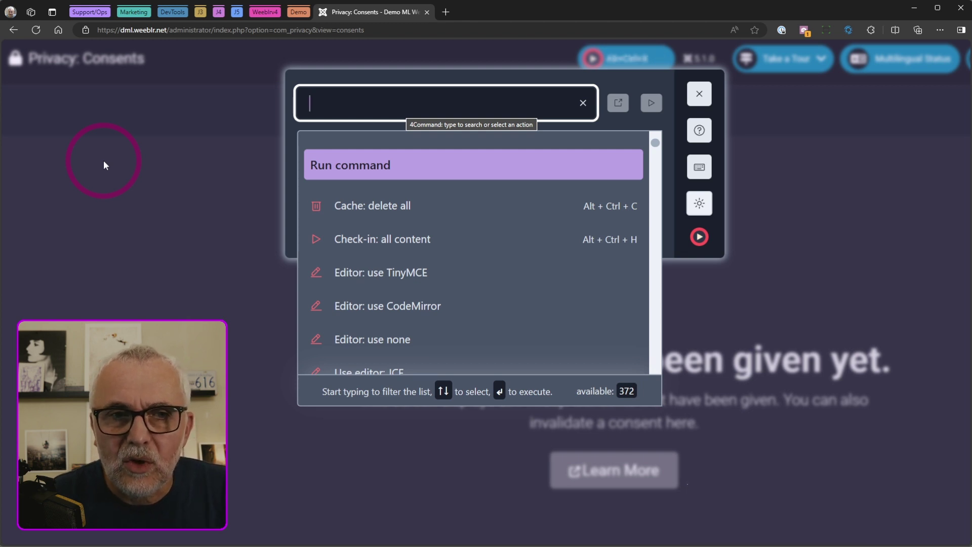
pyautogui.write('artcile')
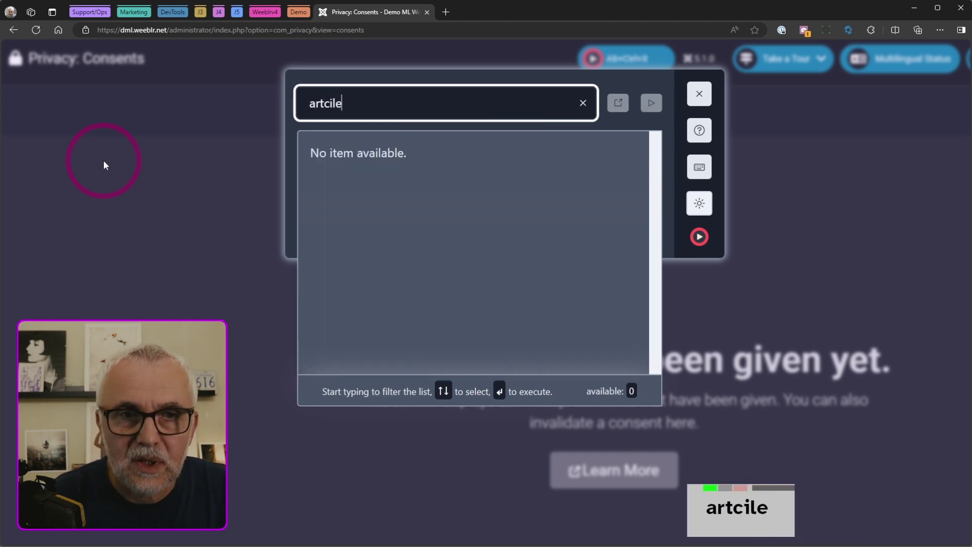
pyautogui.press('BackSpace')
pyautogui.press('BackSpace')
pyautogui.press('BackSpace')
pyautogui.press('BackSpace')
pyautogui.write('ic')
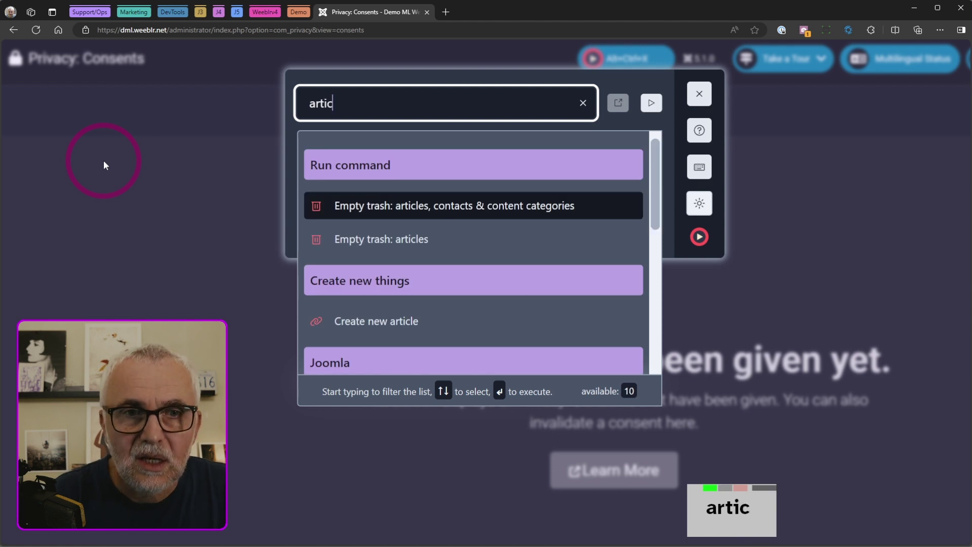
pyautogui.press('Down')
pyautogui.press('Down')
pyautogui.press('Down')
pyautogui.press('Down')
pyautogui.press('Up')
pyautogui.press('Up')
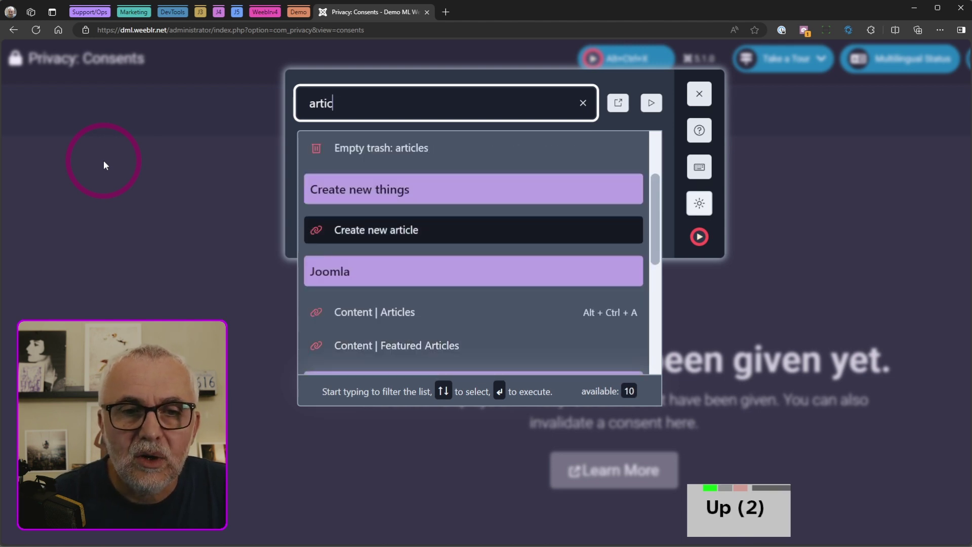
pyautogui.press('Up')
pyautogui.press('Down')
pyautogui.press('Return')
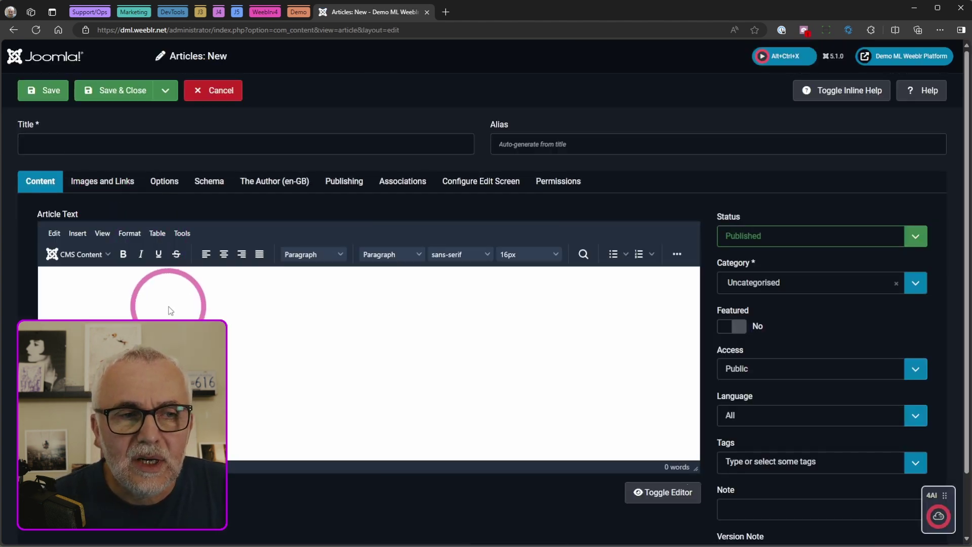
# Switch the editor to CodeMirror by filtering the command palette for "mir", reload the new article page, and cancel the article
pyautogui.hotkey('ctrl', 'alt', 'x')
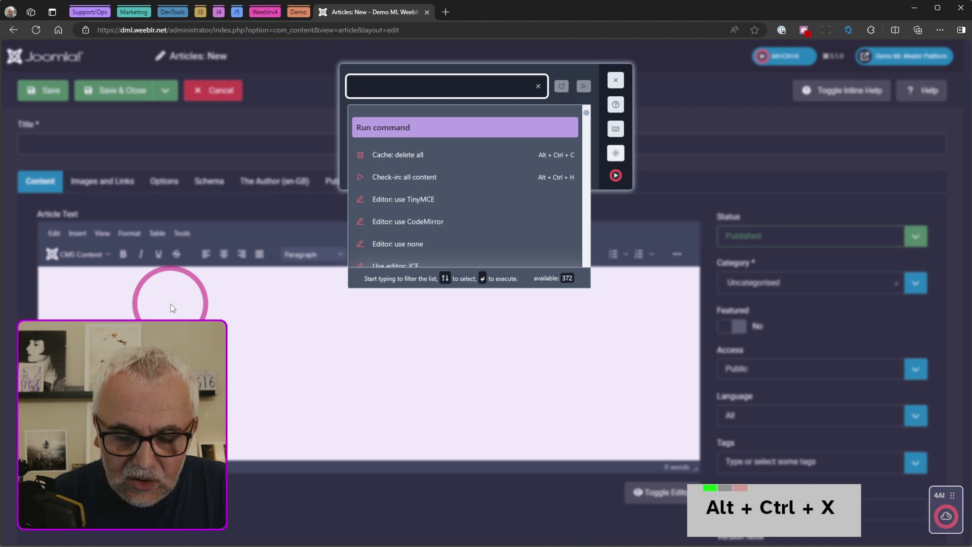
pyautogui.write('mir')
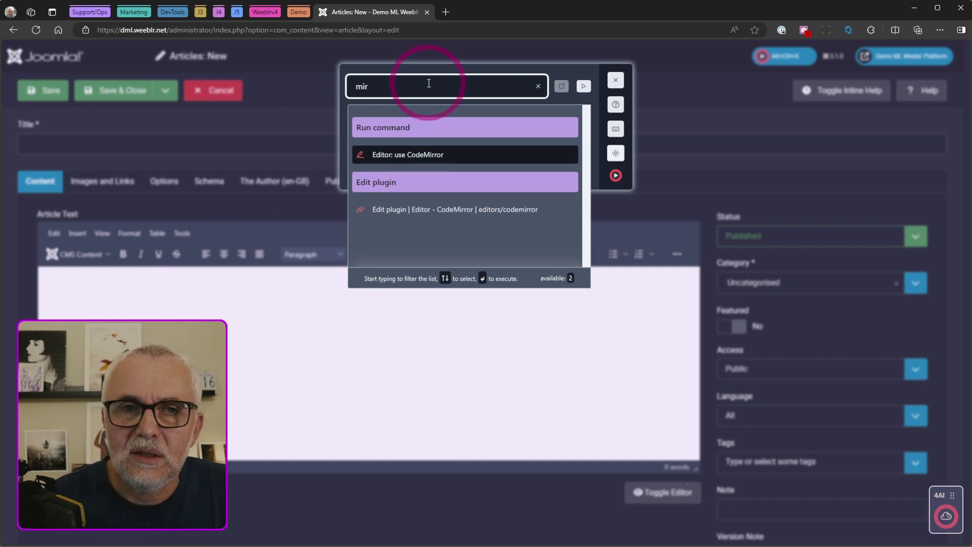
pyautogui.press('Return')
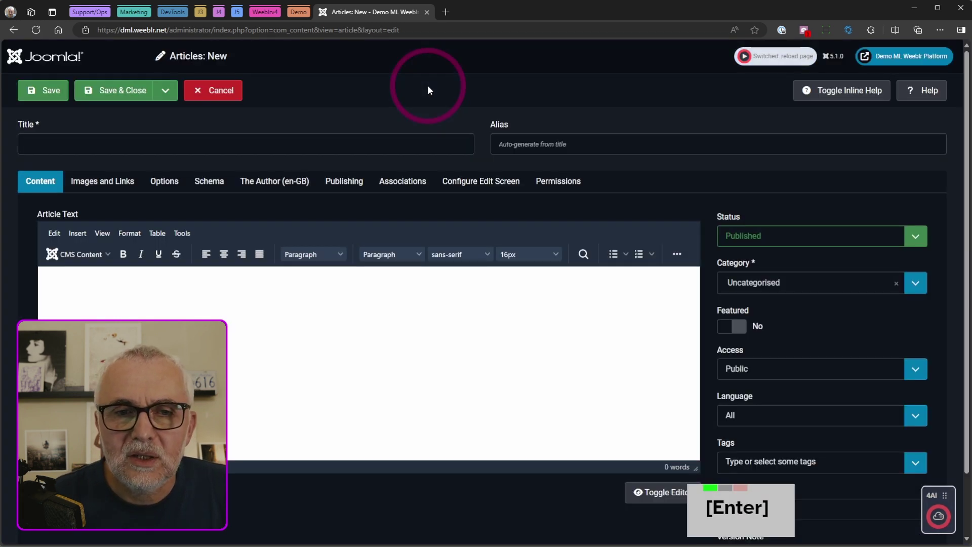
pyautogui.press('F5')
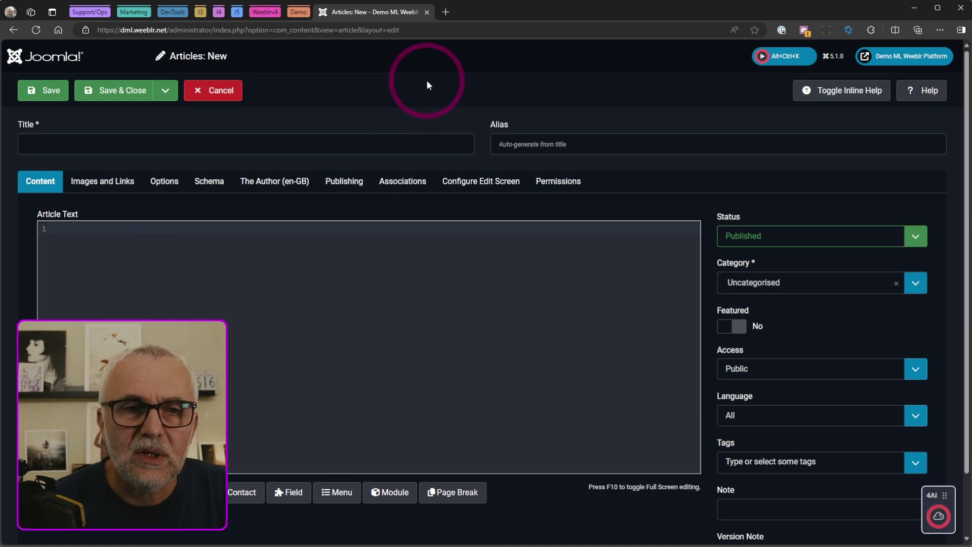
pyautogui.click(225, 94)
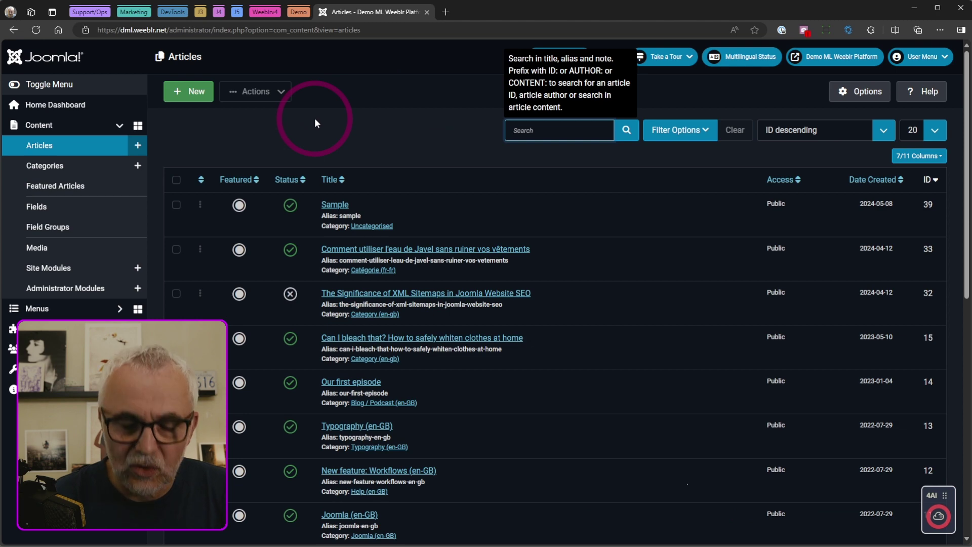
# Open the command palette on the Articles page and review its cache, check-in and editor commands
pyautogui.hotkey('alt', 'ctrl', 'x')
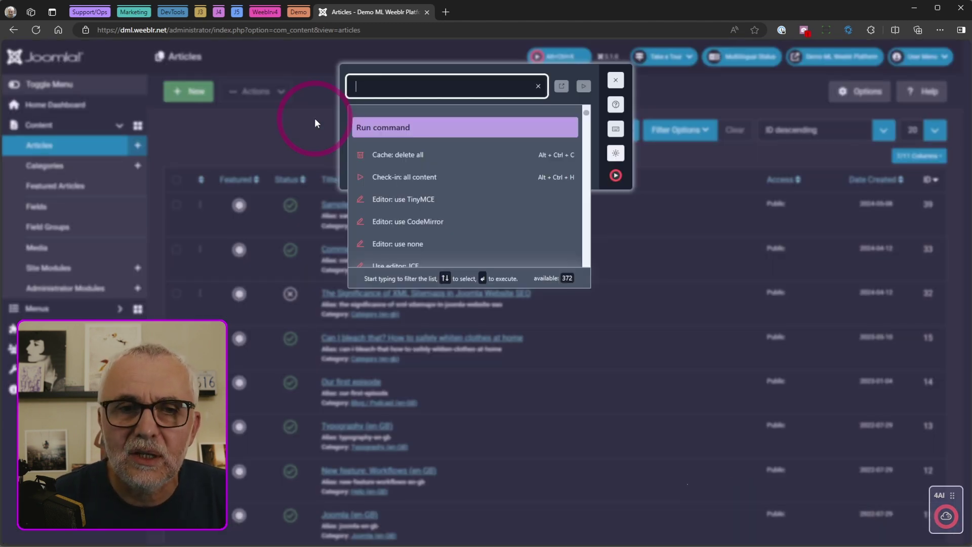
pyautogui.press('Down')
pyautogui.press('Down')
pyautogui.press('Down')
pyautogui.press('Down')
pyautogui.press('Down')
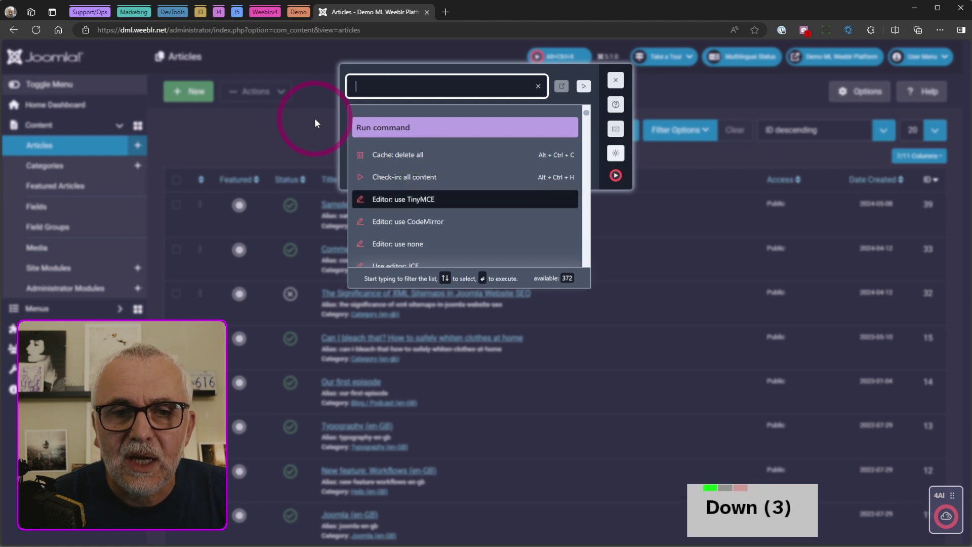
pyautogui.press('Down')
pyautogui.press('Down')
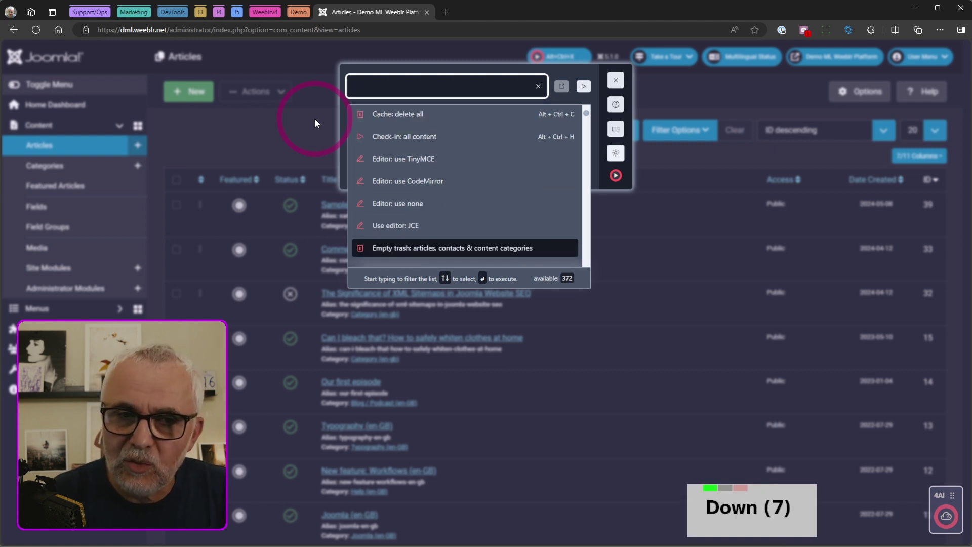
pyautogui.press('Up')
pyautogui.press('Up')
pyautogui.press('Up')
pyautogui.press('Up')
pyautogui.press('Up')
pyautogui.press('Up')
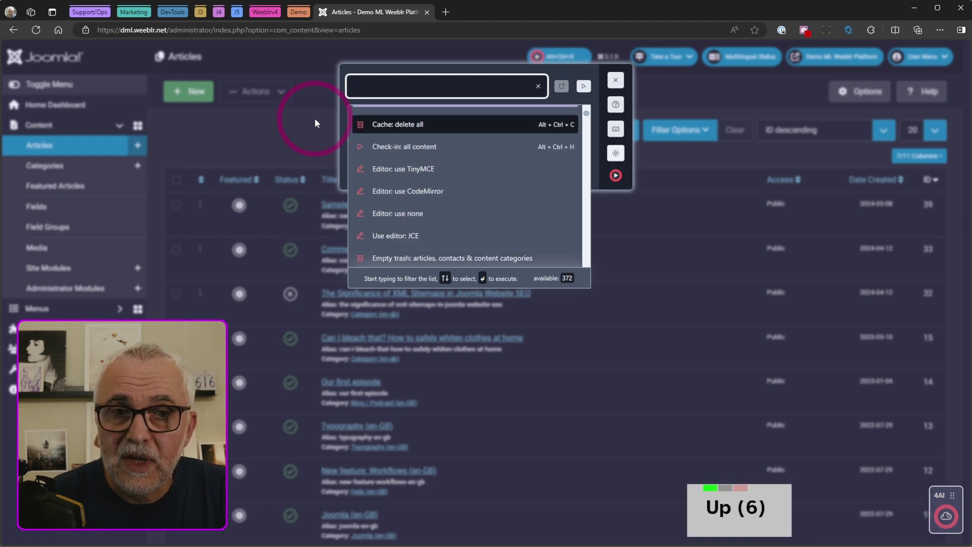
pyautogui.press('Down')
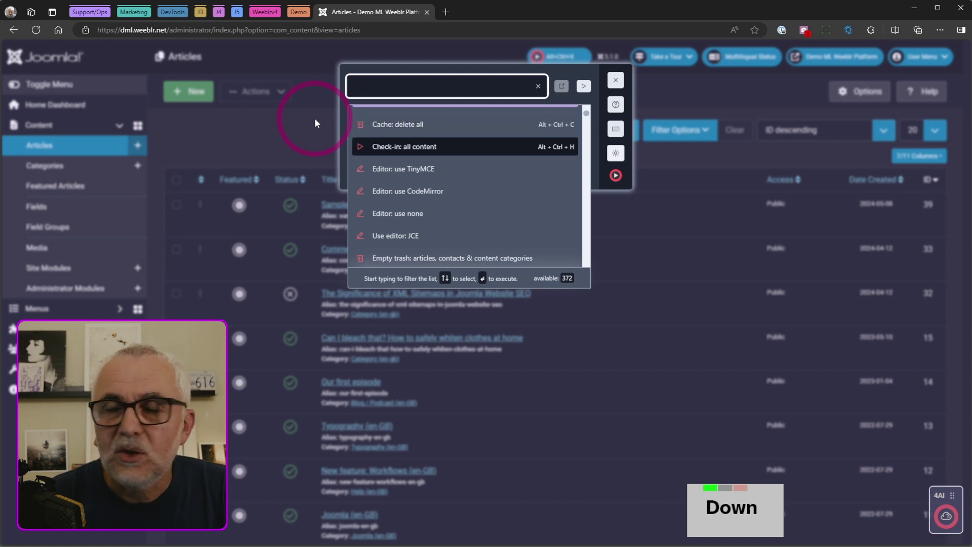
# Look through the palette's editor and trash commands, down to Empty trash: content categories
pyautogui.click(398, 50)
pyautogui.scroll(2, 397, 49)
pyautogui.scroll(2, 396, 50)
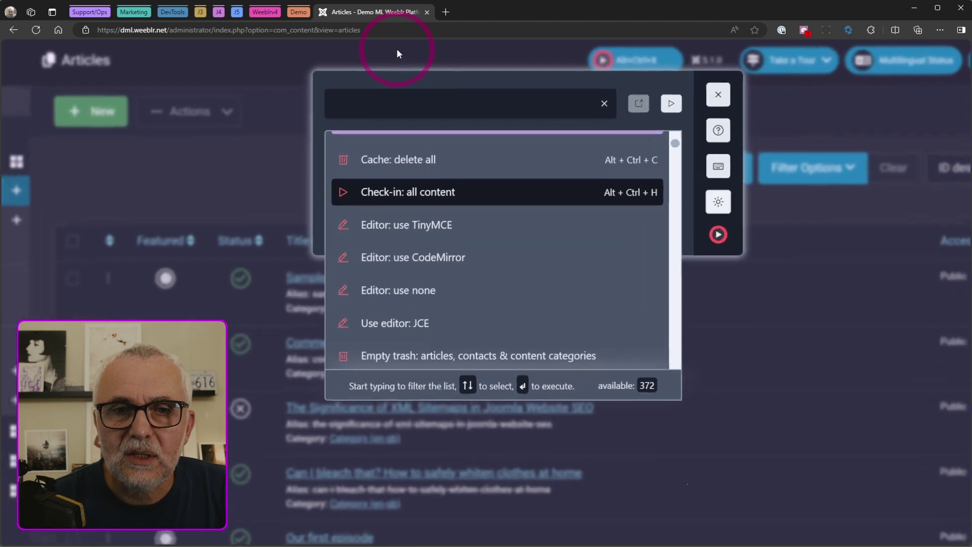
pyautogui.click(378, 104)
pyautogui.press('Down')
pyautogui.press('Down')
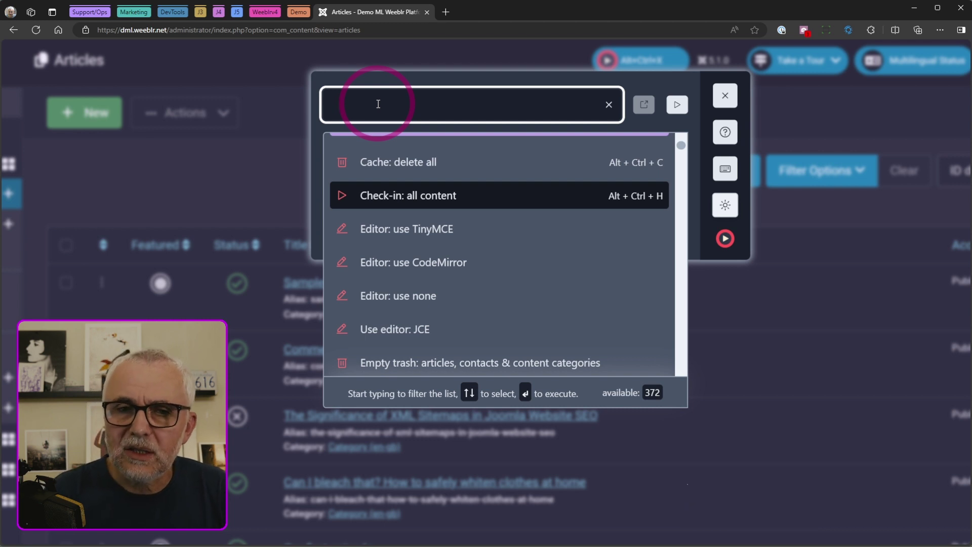
pyautogui.press('Down')
pyautogui.press('Down')
pyautogui.press('Down')
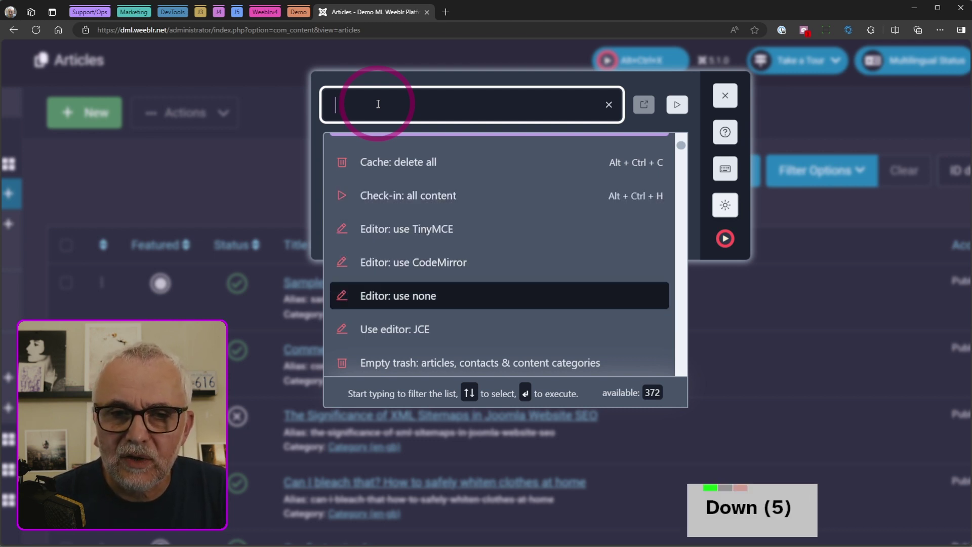
pyautogui.press('Down')
pyautogui.press('Down')
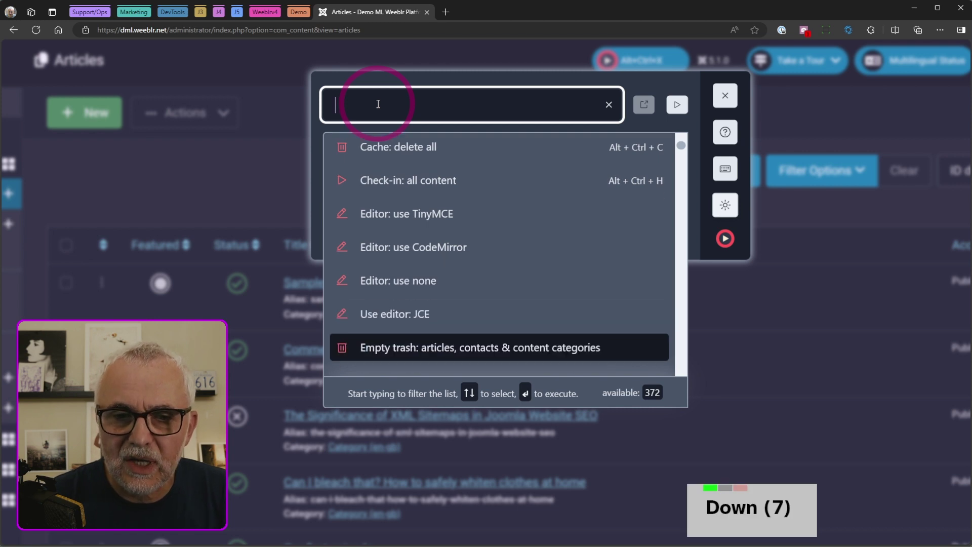
pyautogui.press('Down')
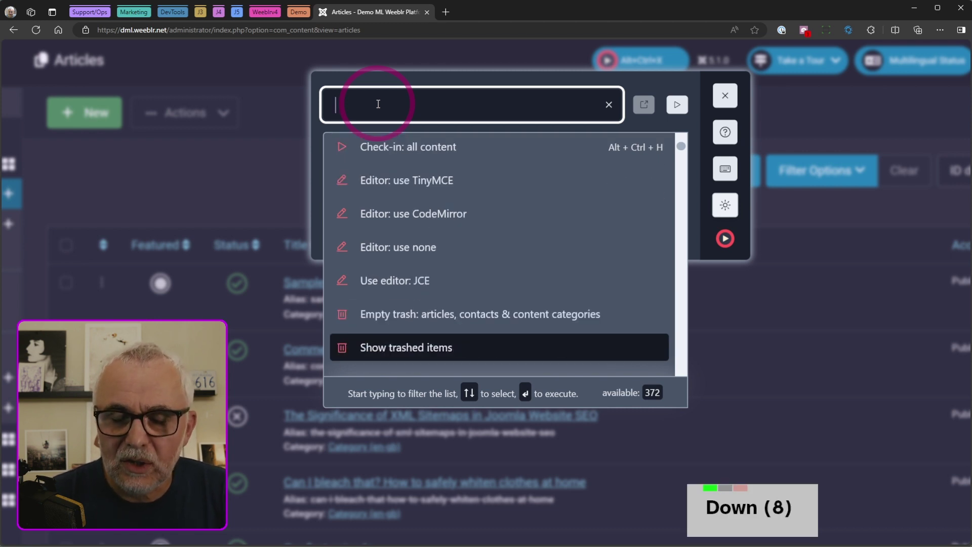
pyautogui.press('Down')
pyautogui.press('Down')
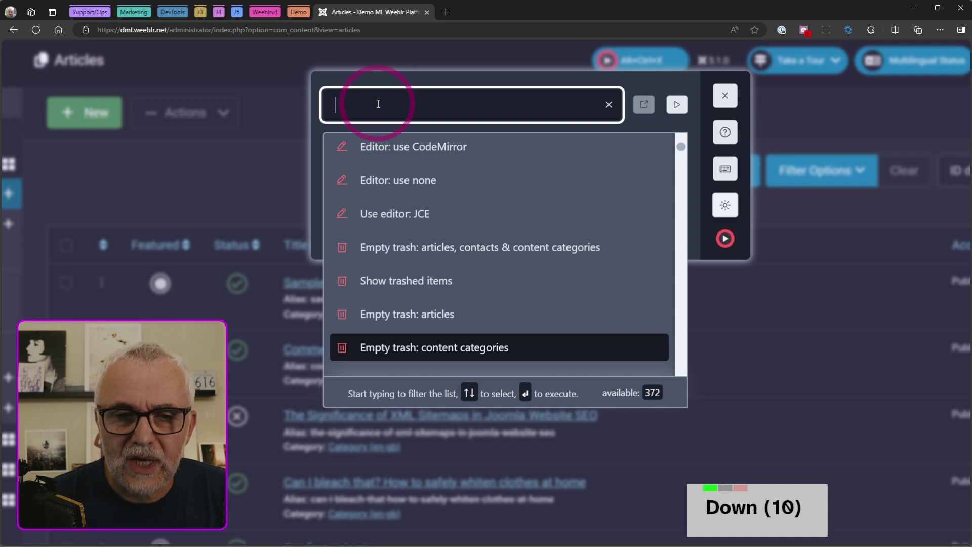
# Examine the palette's system debug and error reporting commands
pyautogui.press('Down')
pyautogui.press('Down')
pyautogui.press('Down')
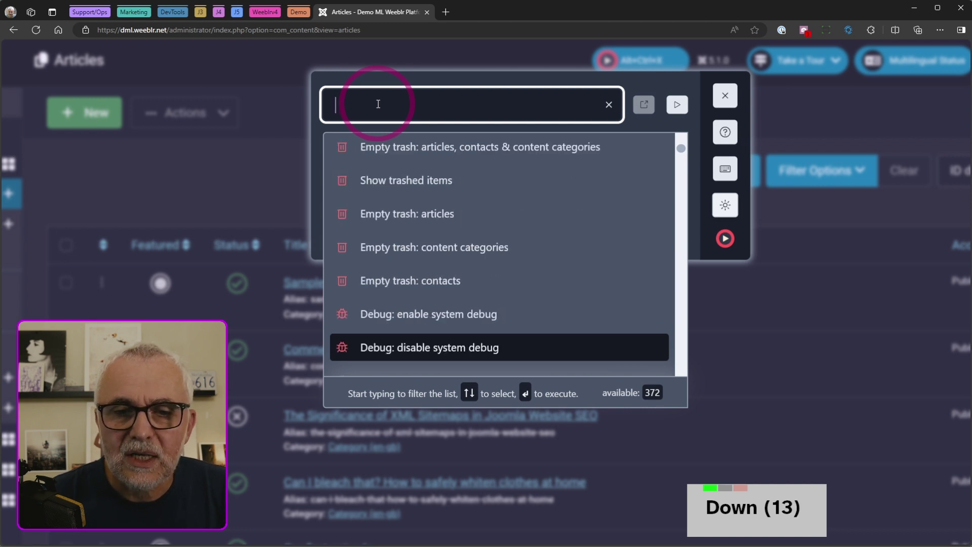
pyautogui.press('Down')
pyautogui.press('Up')
pyautogui.press('Up')
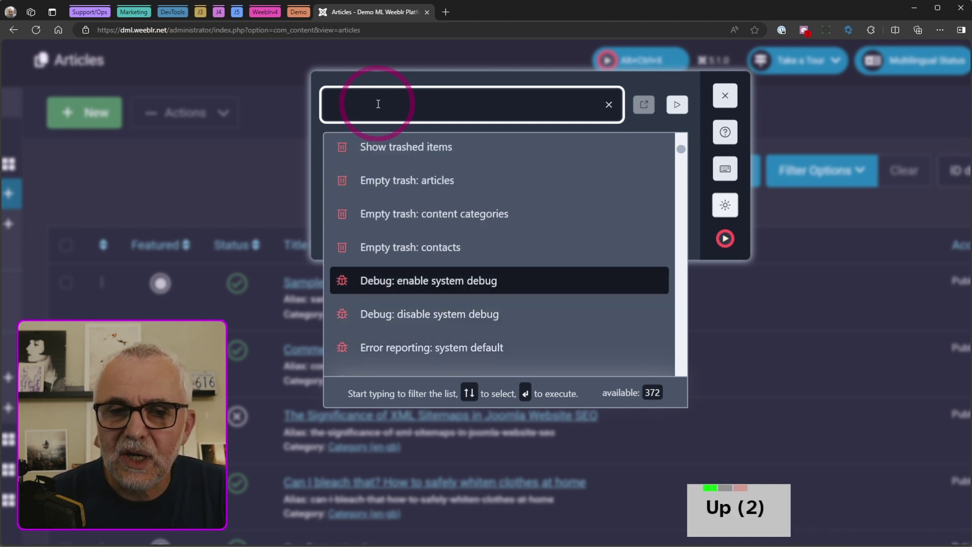
pyautogui.press('Down')
pyautogui.press('Down')
pyautogui.press('Down')
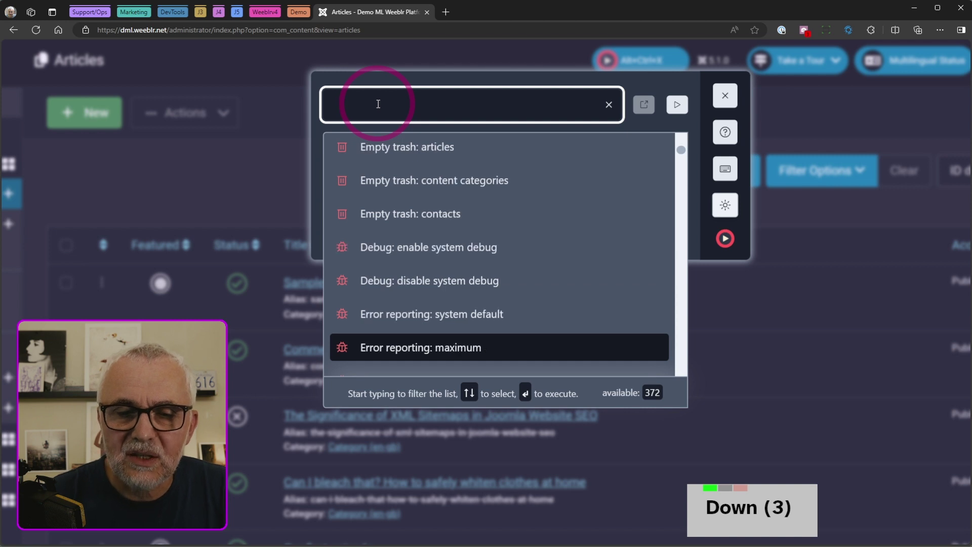
pyautogui.press('Down')
pyautogui.press('Up')
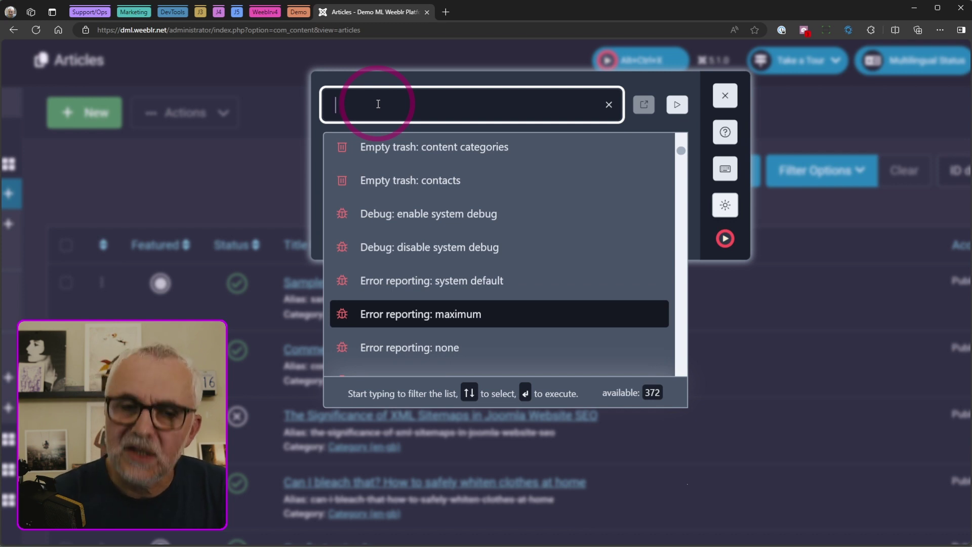
# Run the Debug: enable system debug command from the palette and confirm the action
pyautogui.press('Up')
pyautogui.press('Up')
pyautogui.press('Up')
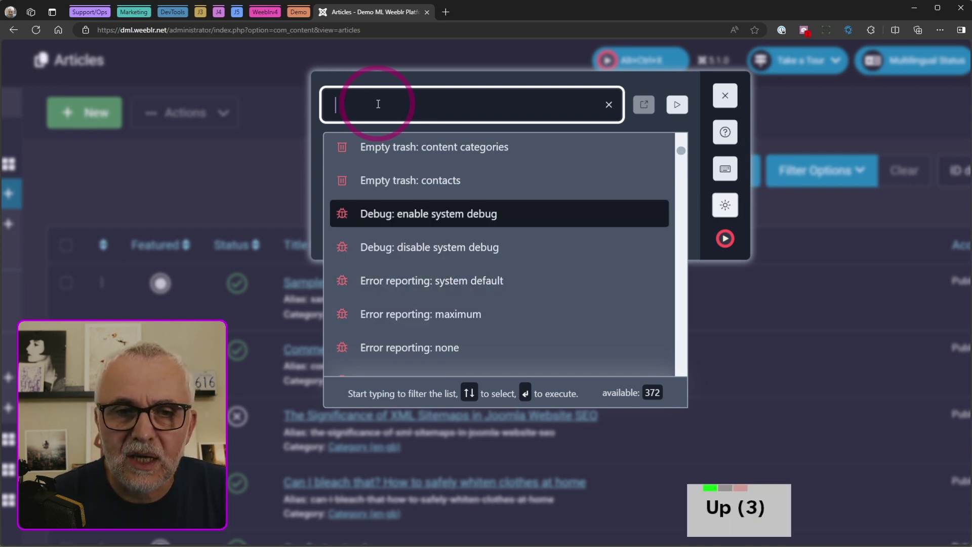
pyautogui.press('Return')
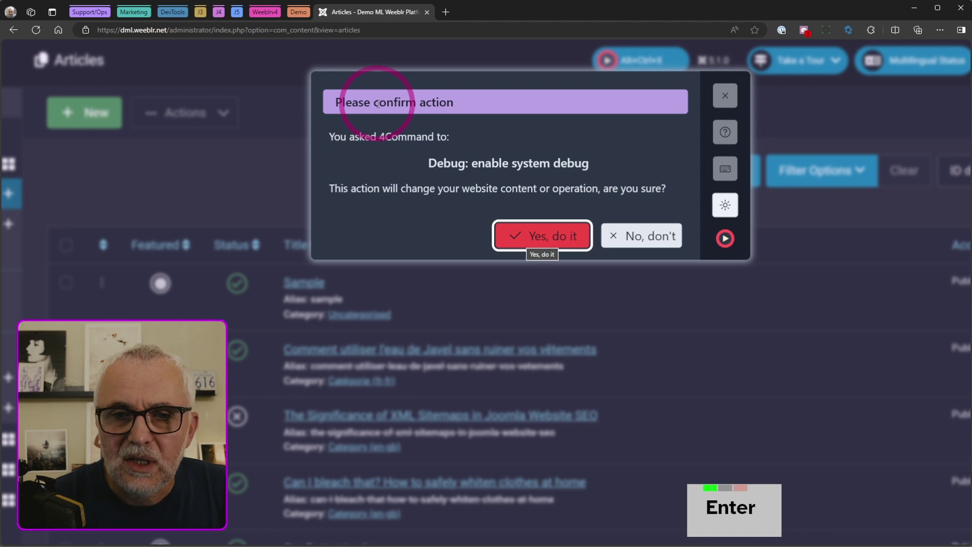
pyautogui.press('Return')
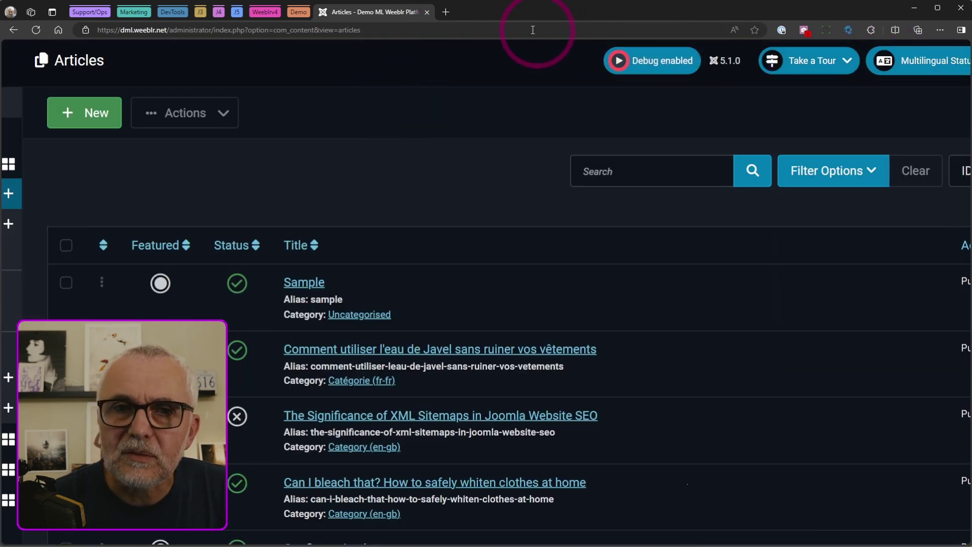
# Open the site's front-end home page in a new browser tab to inspect the debug bar
pyautogui.moveTo(169, 30); pyautogui.dragTo(17, 16)
pyautogui.hotkey('ctrl', 'c')
pyautogui.hotkey('ctrl', 't')
pyautogui.hotkey('ctrl', 'v')
pyautogui.press('Return')
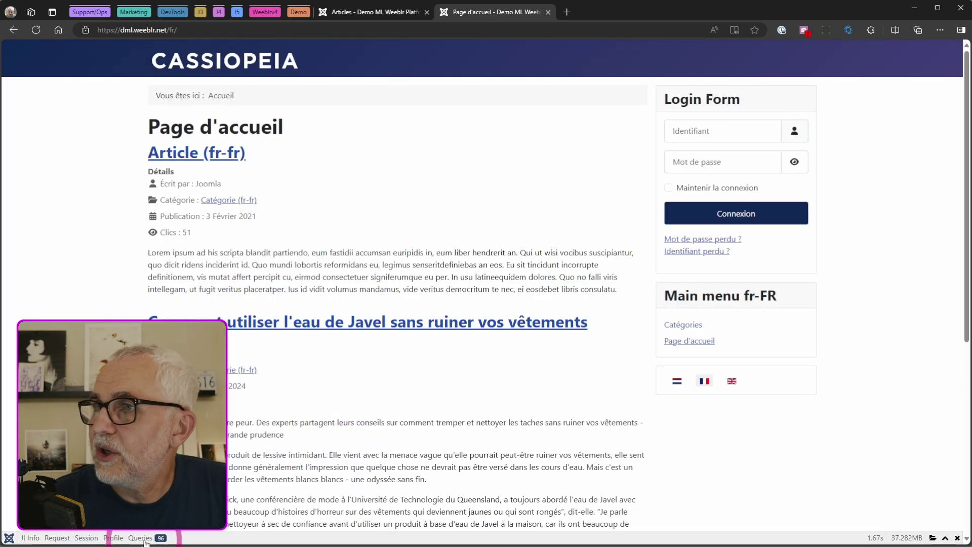
# Return to the Articles administrator page, filter the command palette for "debug", and run and confirm Debug: disable system debug
pyautogui.click(349, 12)
pyautogui.hotkey('ctrl', 'alt', 'x')
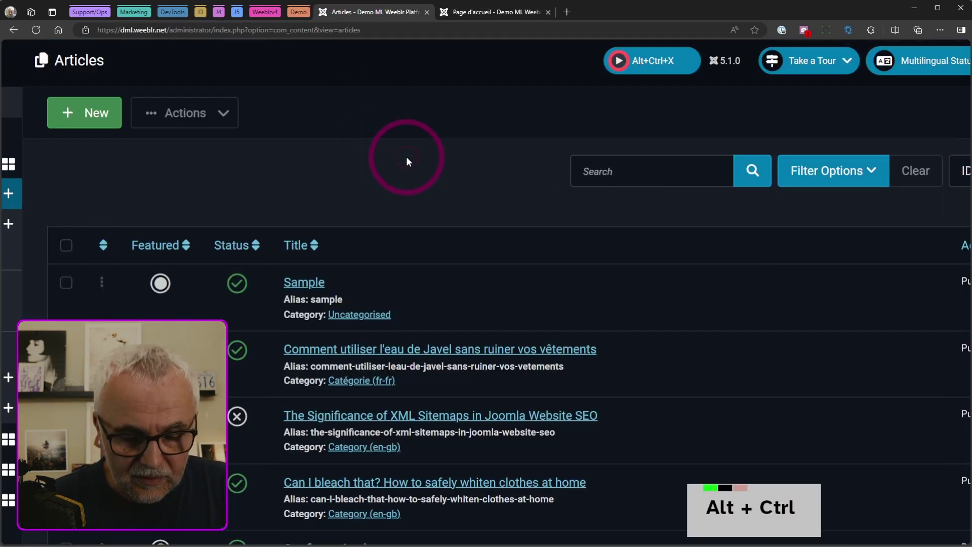
pyautogui.hotkey('ctrl', 'alt', 'x')
pyautogui.write('debug')
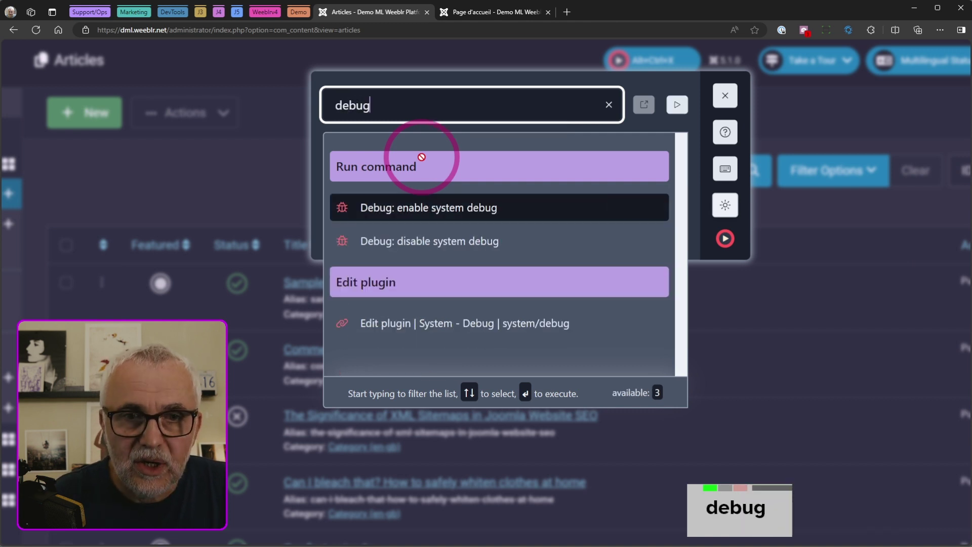
pyautogui.press('Down')
pyautogui.press('Return')
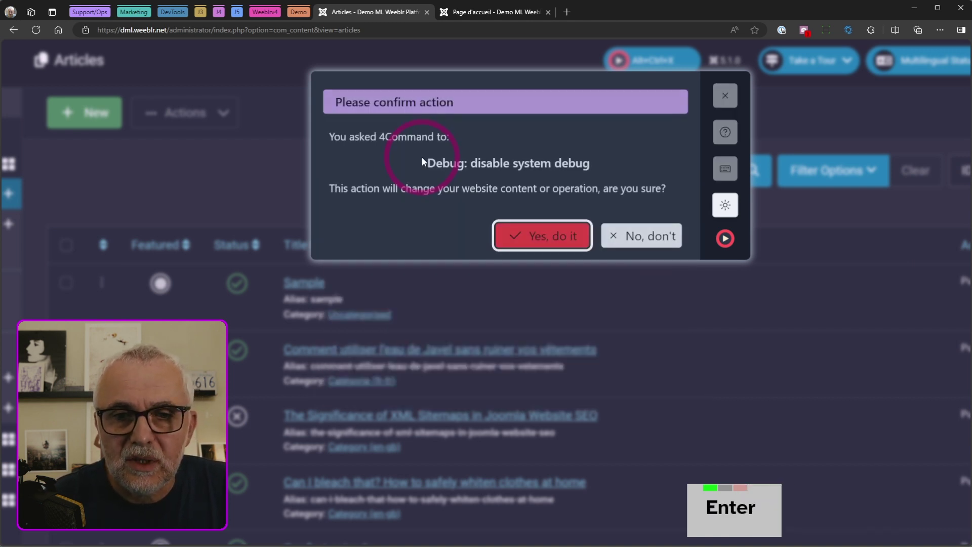
pyautogui.press('Return')
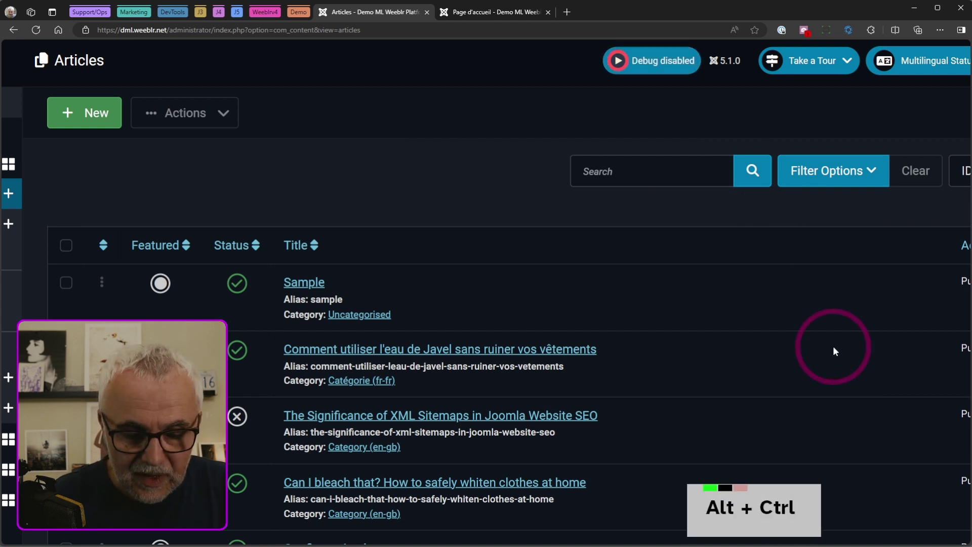
# Reopen the command palette and browse its commands down to GZip: enable and GZip: disable
pyautogui.hotkey('ctrl', 'alt', 'x')
pyautogui.press('Down')
pyautogui.press('Down')
pyautogui.press('Down')
pyautogui.press('Down')
pyautogui.press('Down')
pyautogui.press('Down')
pyautogui.press('Down')
pyautogui.press('Down')
pyautogui.press('Down')
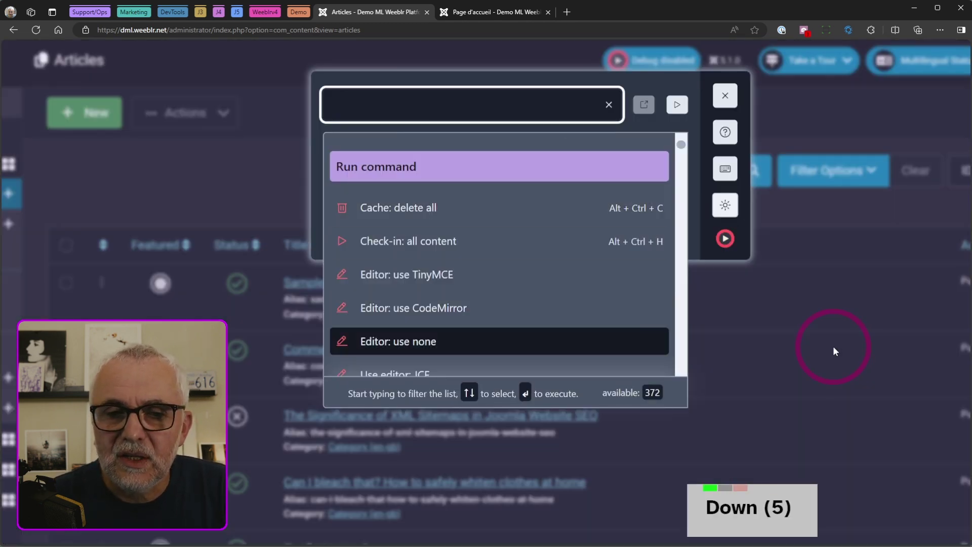
pyautogui.press('Down')
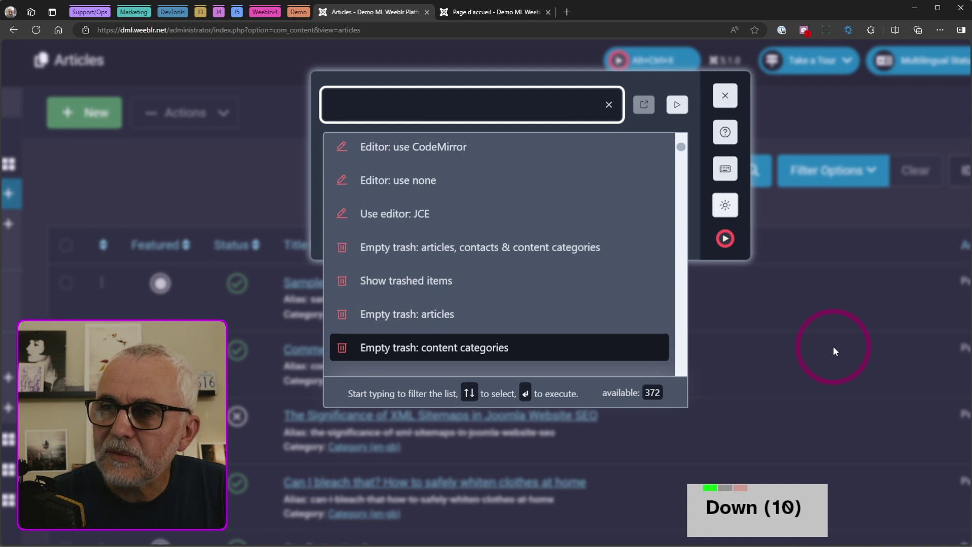
pyautogui.press('Down')
pyautogui.press('Down')
pyautogui.press('Down')
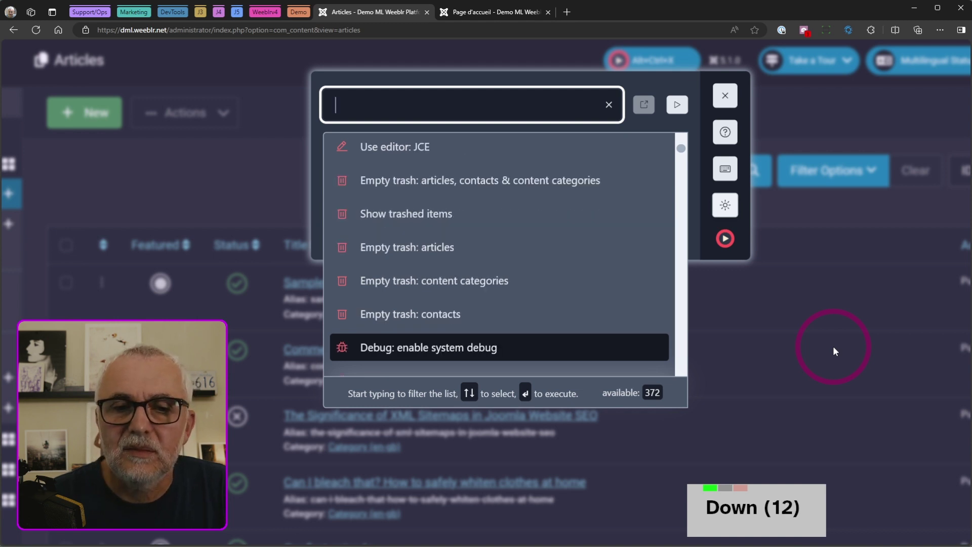
pyautogui.press('Down')
pyautogui.press('Down')
pyautogui.press('Down')
pyautogui.press('Down')
pyautogui.press('Down')
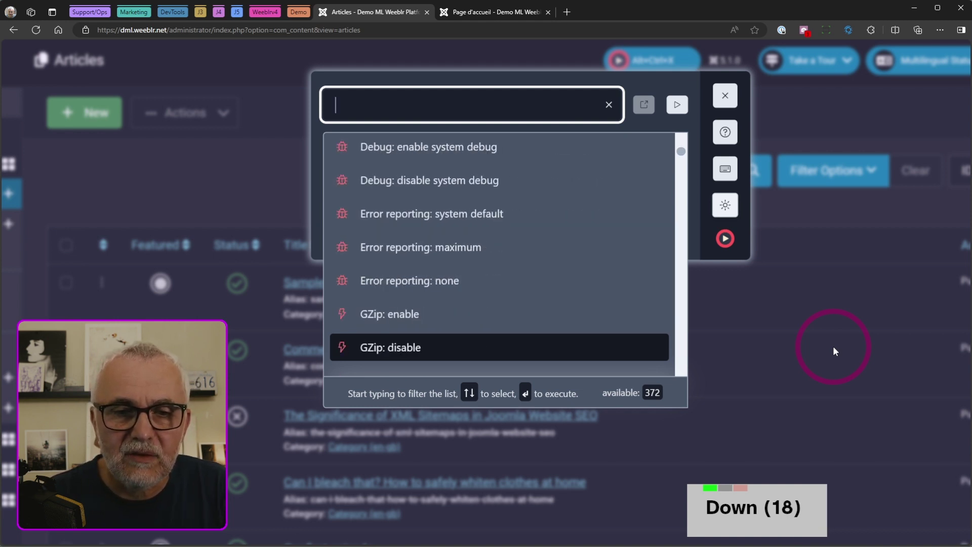
pyautogui.press('Up')
pyautogui.press('Up')
pyautogui.press('Down')
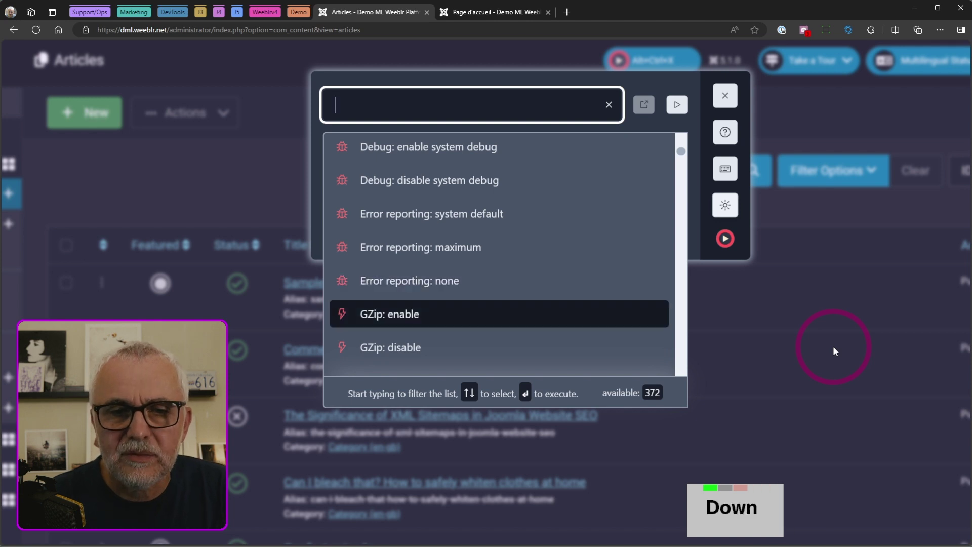
# Review the commands for the Cache and Language Filter system plugins and site offline mode, return to Cache: delete all, and close the palette
pyautogui.press('Down')
pyautogui.press('Down')
pyautogui.press('Down')
pyautogui.press('Down')
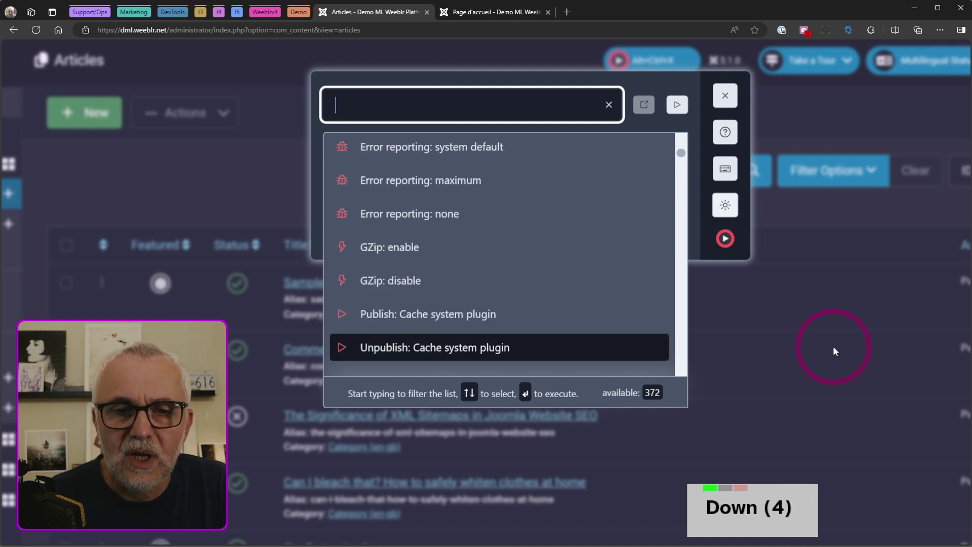
pyautogui.press('Up')
pyautogui.press('Down')
pyautogui.press('Down')
pyautogui.press('Down')
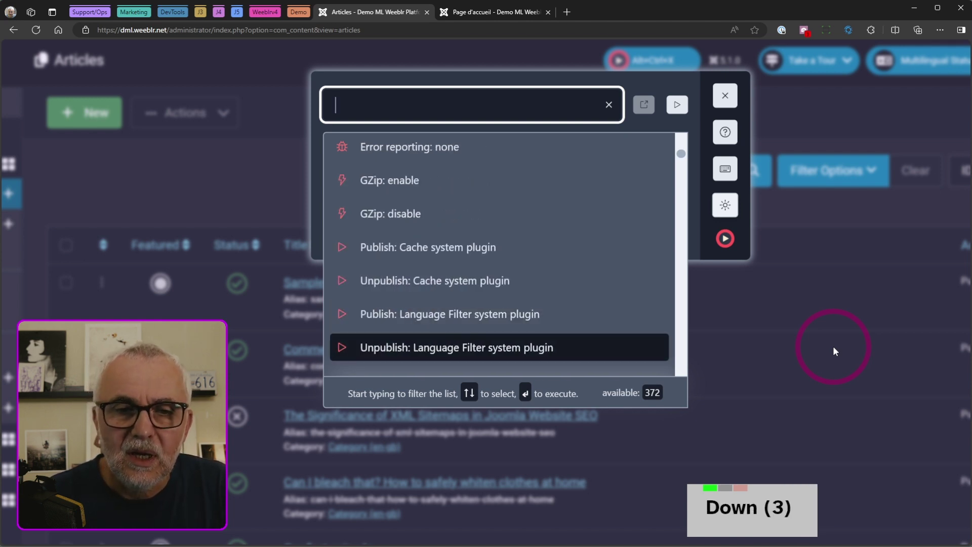
pyautogui.press('Up')
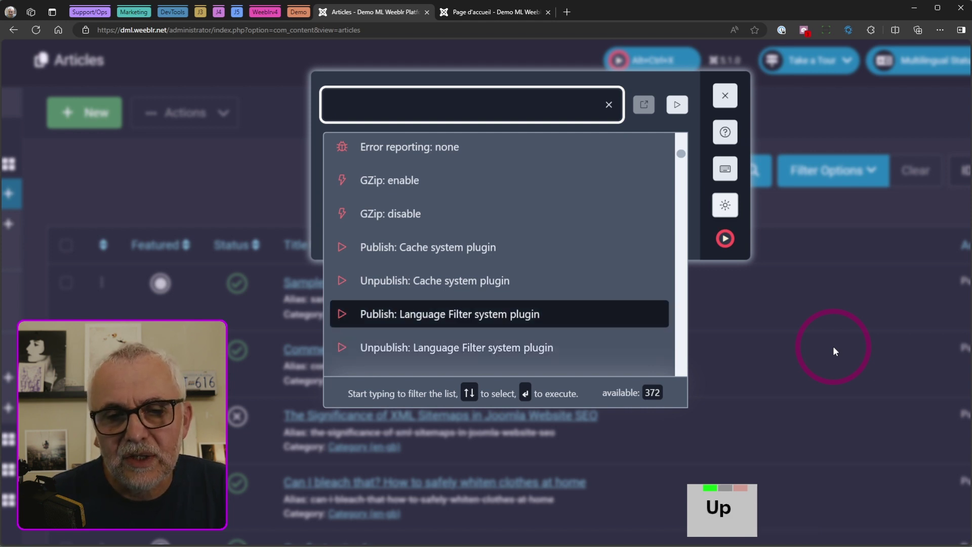
pyautogui.press('Up')
pyautogui.press('Up')
pyautogui.press('Down')
pyautogui.press('Down')
pyautogui.press('Down')
pyautogui.press('Down')
pyautogui.press('Down')
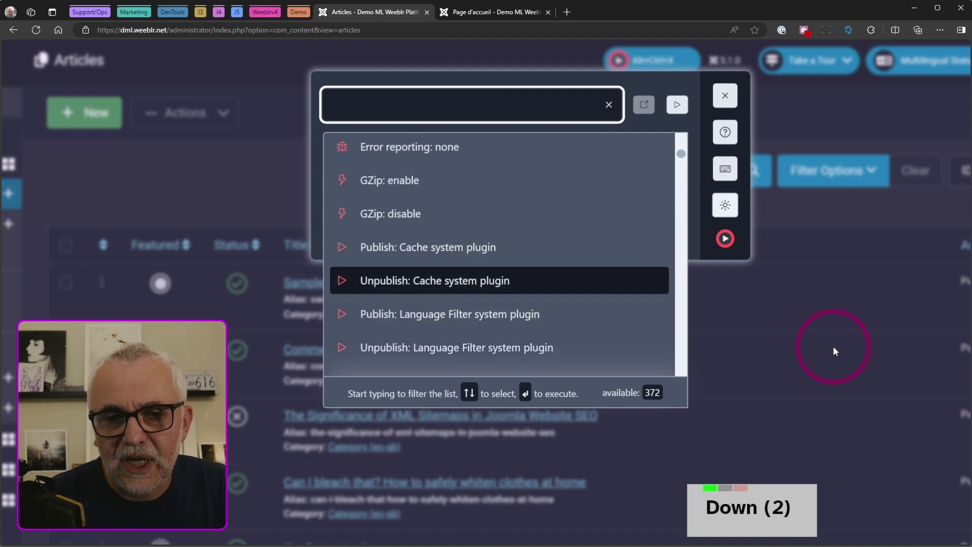
pyautogui.press('Up')
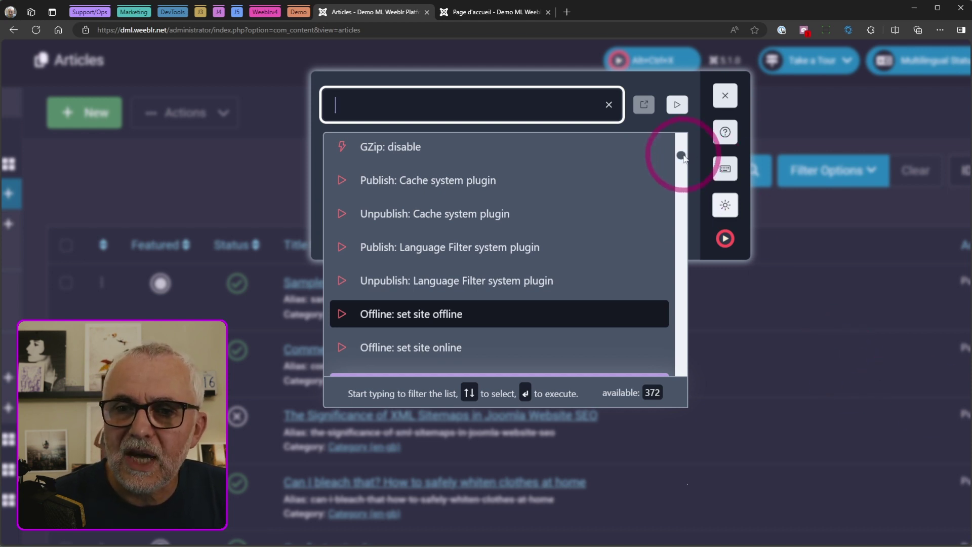
pyautogui.scroll(10, 682, 157)
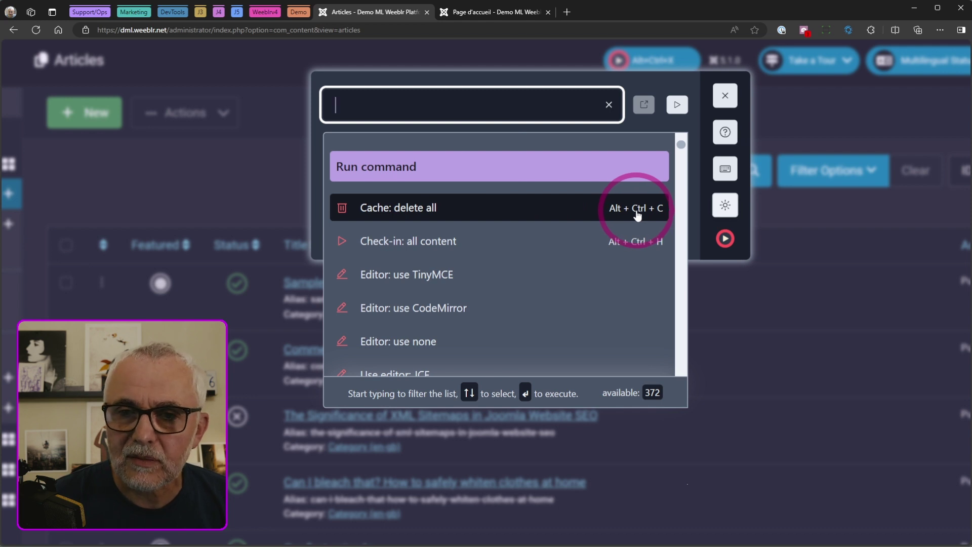
pyautogui.press('Escape')
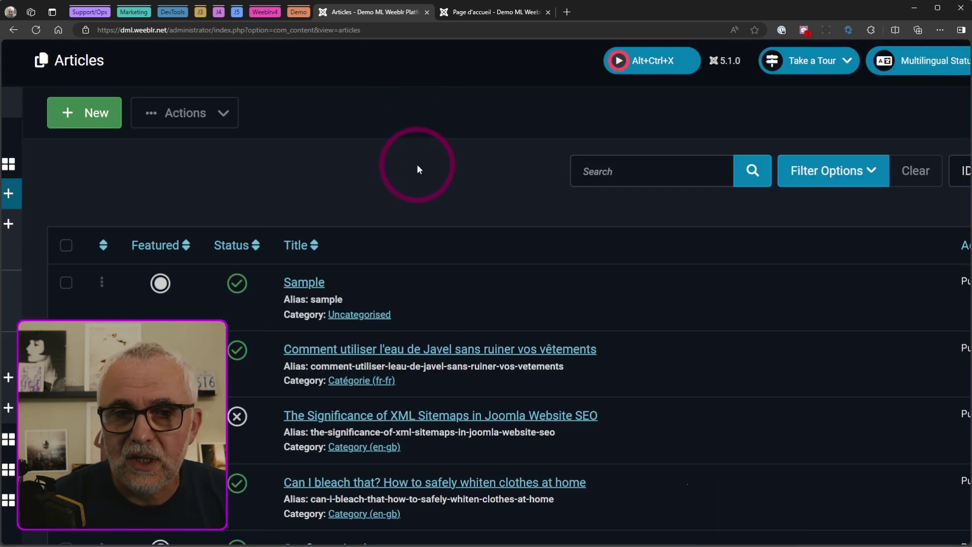
# Open the command palette, review its list of keyboard shortcuts, and close the palette
pyautogui.hotkey('ctrl', 'alt', 'c')
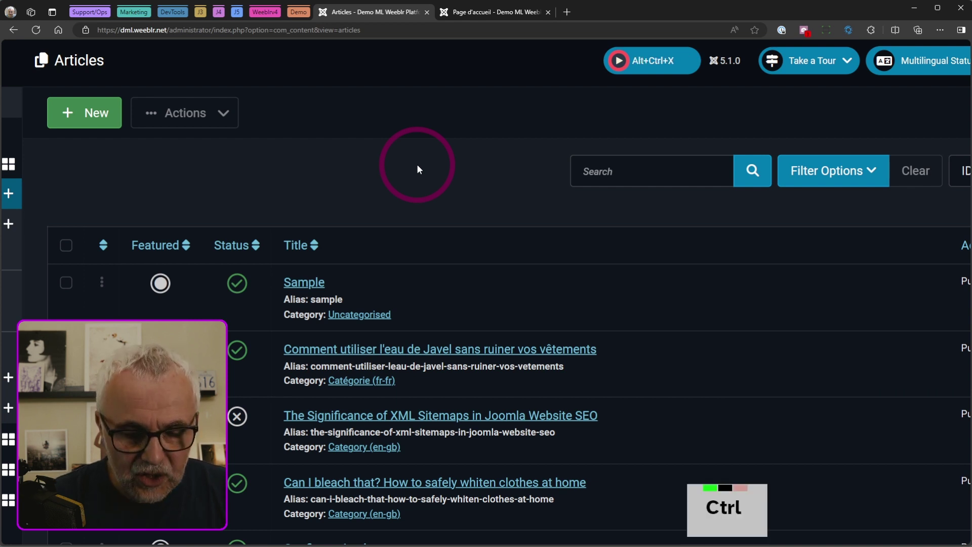
pyautogui.hotkey('ctrl', 'alt', 'x')
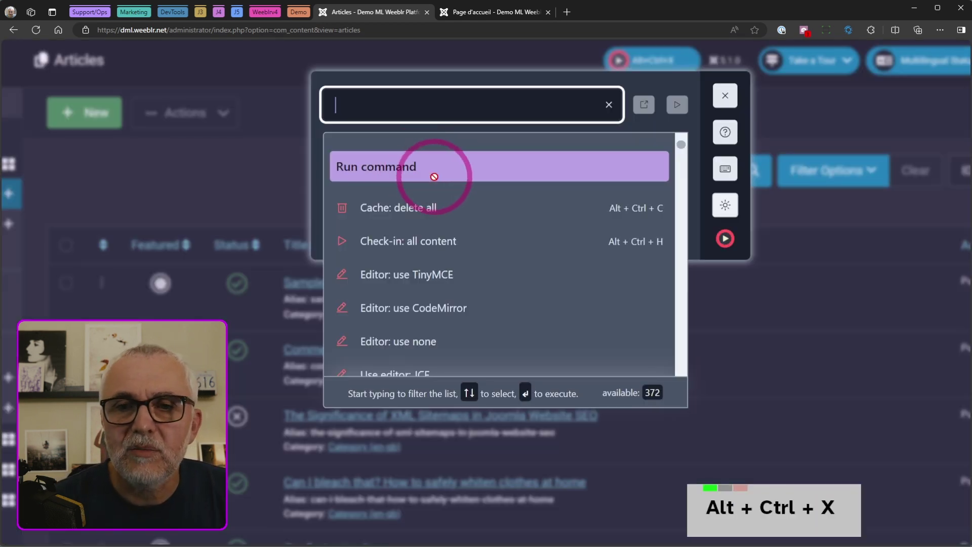
pyautogui.click(724, 170)
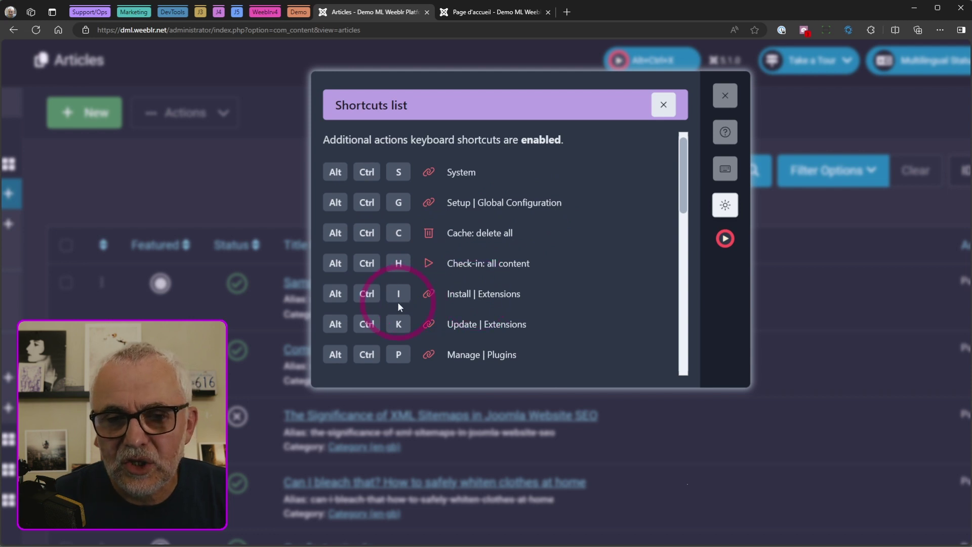
pyautogui.scroll(-5, 434, 296)
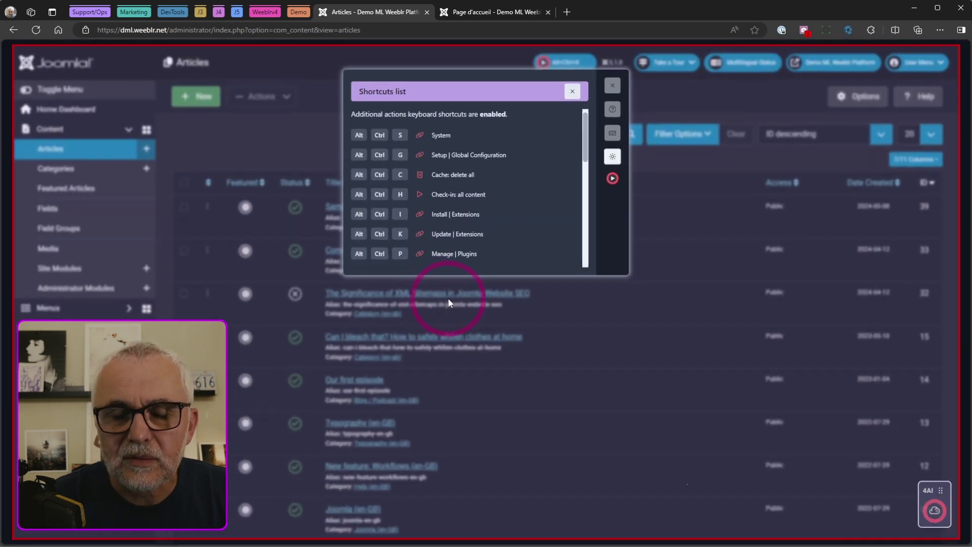
pyautogui.press('Escape')
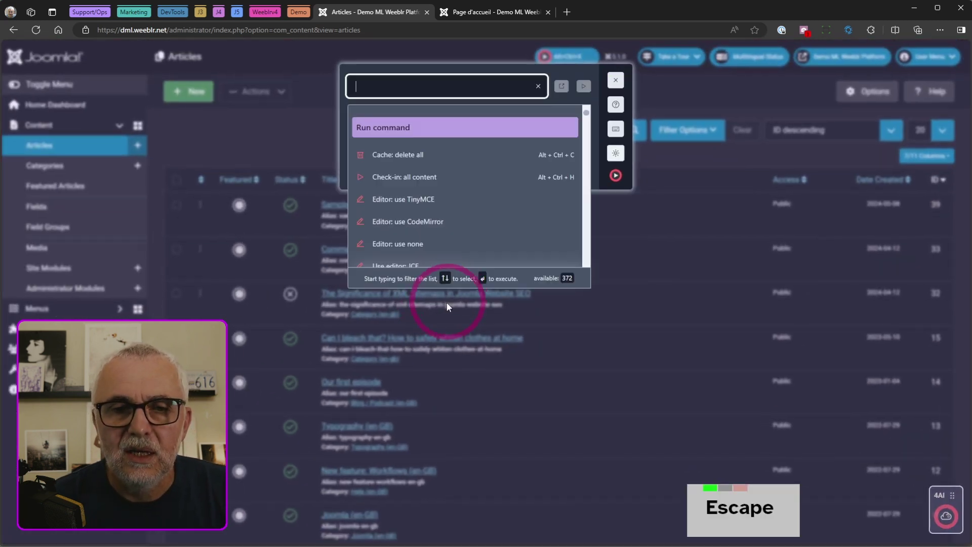
pyautogui.click(614, 79)
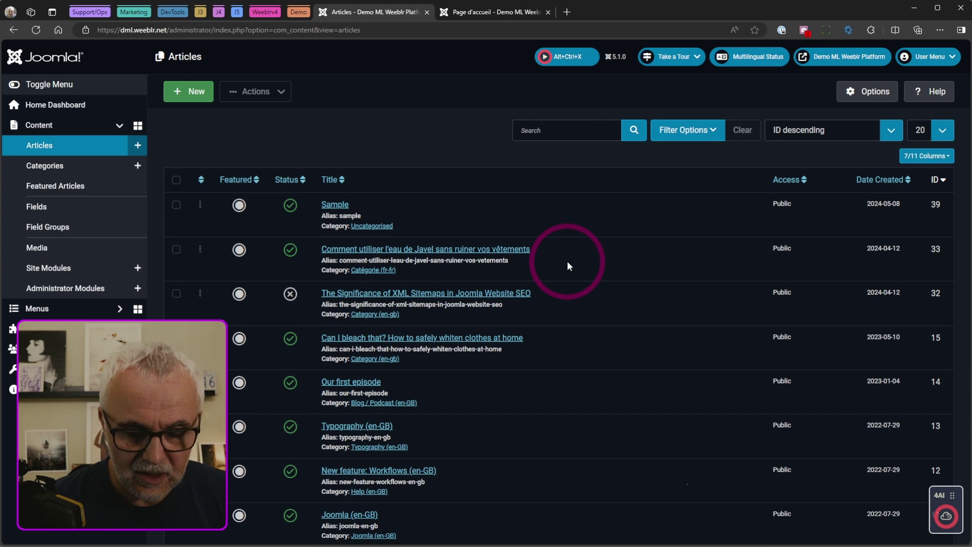
# Reopen the command palette and filter its commands for "site" and for "extensi"
pyautogui.hotkey('ctrl', 'alt', 'x')
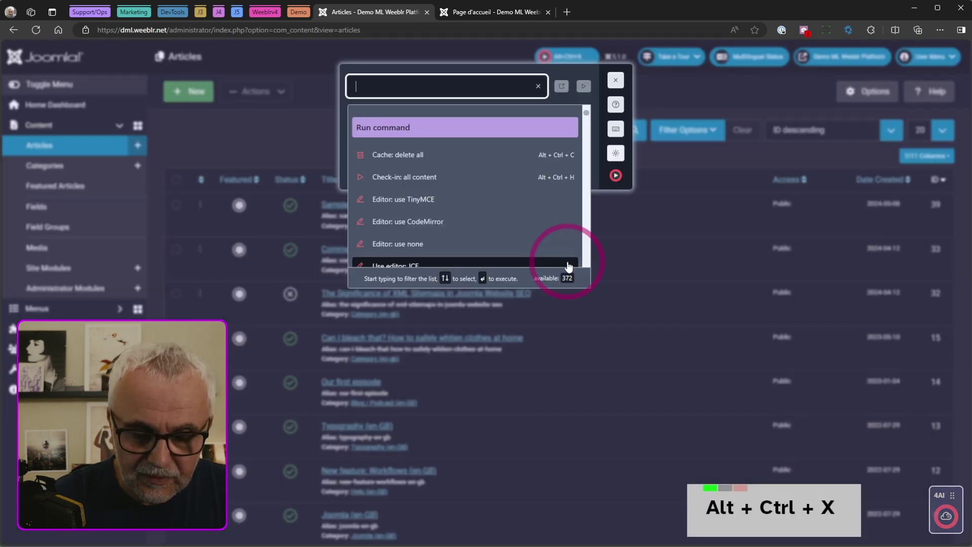
pyautogui.write('site')
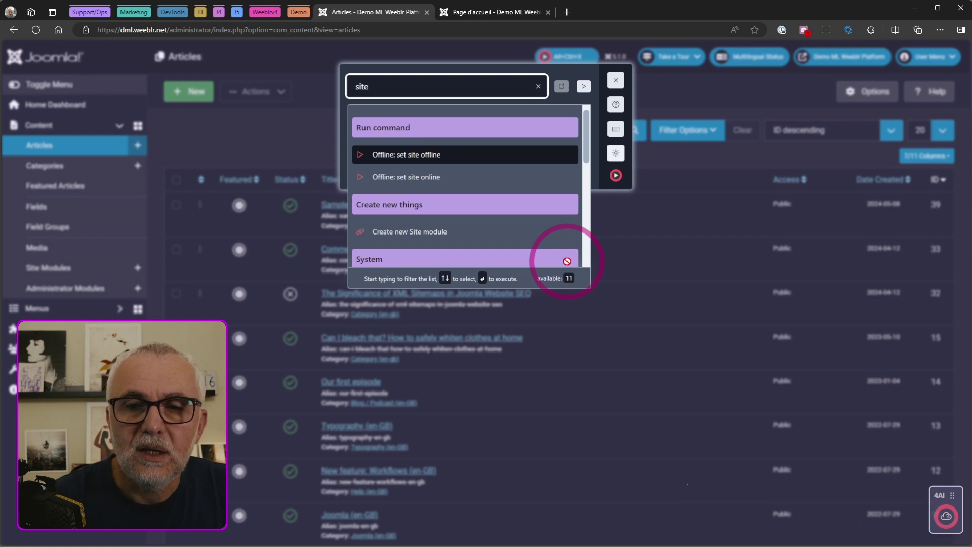
pyautogui.moveTo(587, 146); pyautogui.dragTo(588, 193)
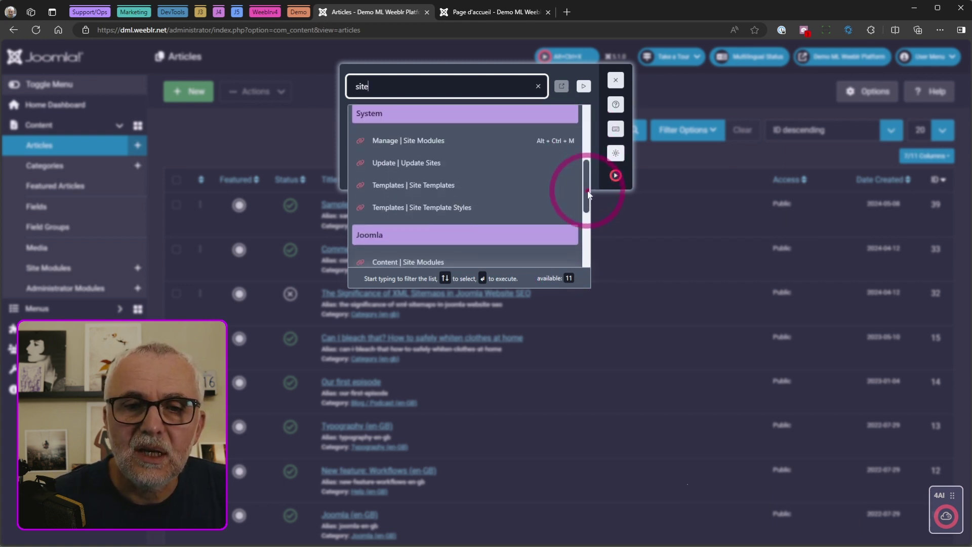
pyautogui.doubleClick(350, 84)
pyautogui.write('e')
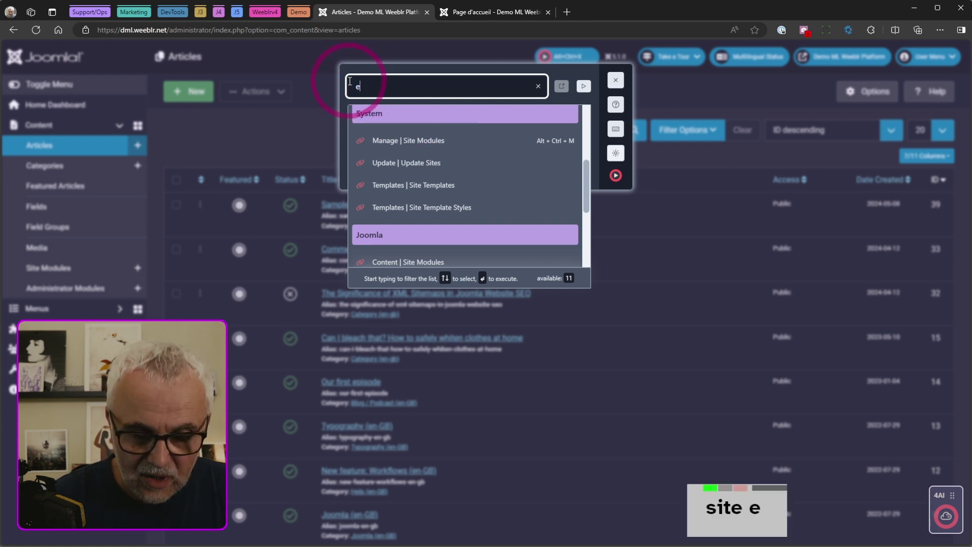
pyautogui.write('xtensi')
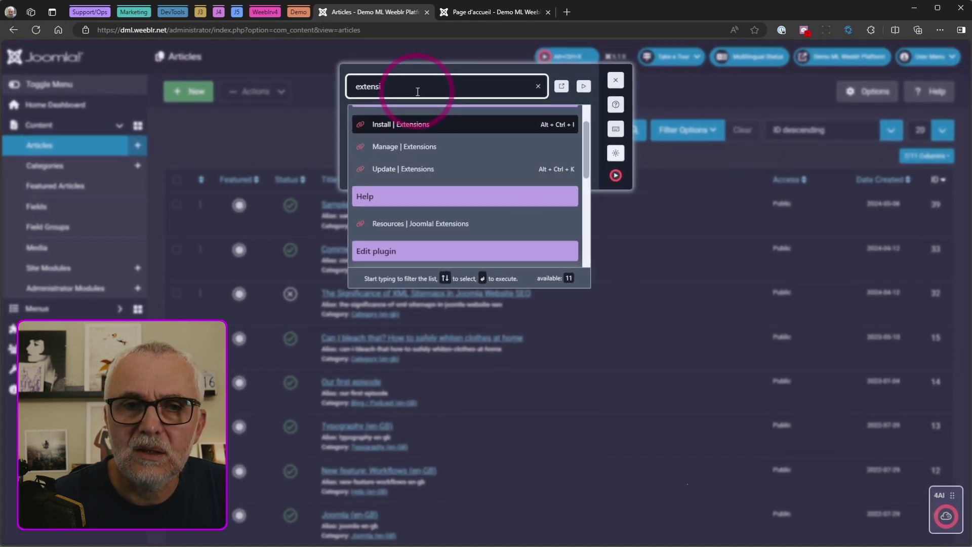
# Filter the command palette for "update" and run Update | Update Sites
pyautogui.moveTo(414, 91); pyautogui.dragTo(330, 91)
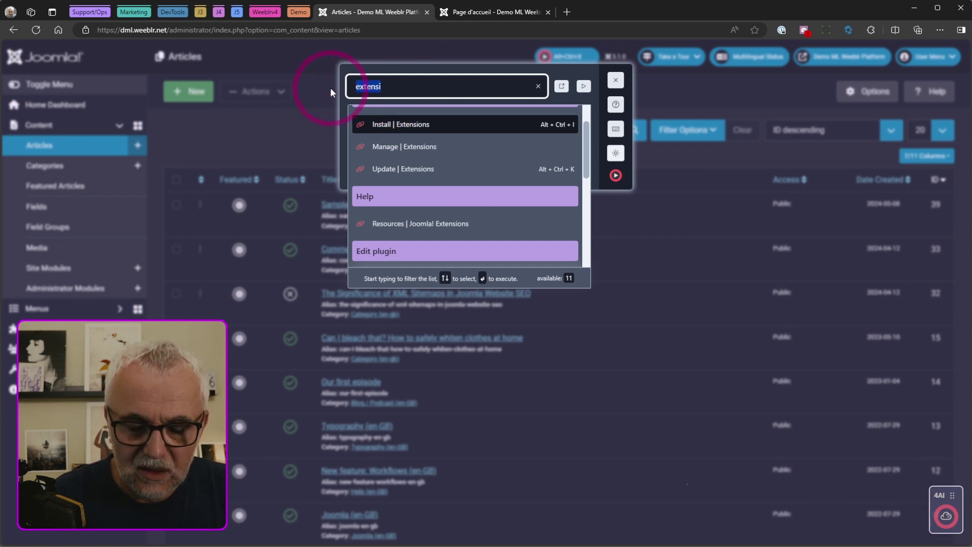
pyautogui.write('update')
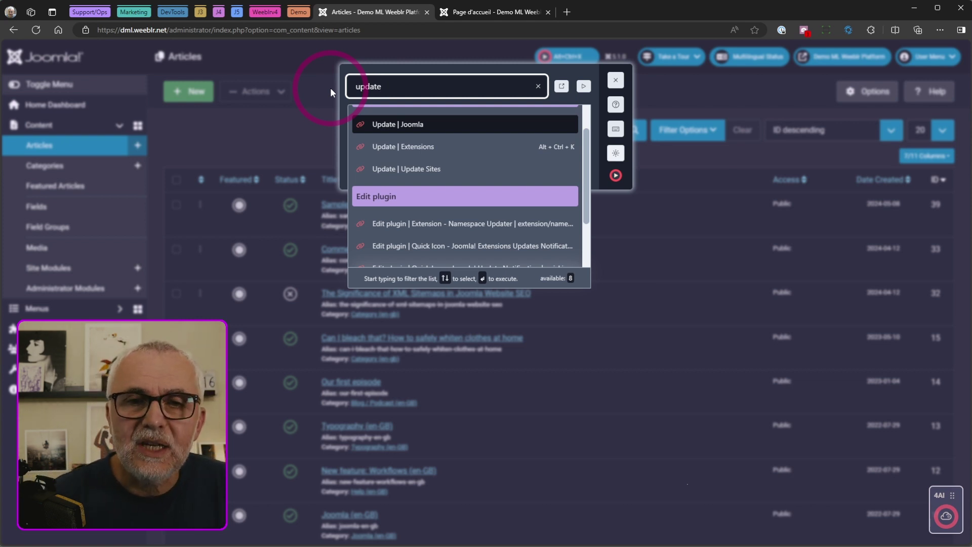
pyautogui.press('Down')
pyautogui.press('Down')
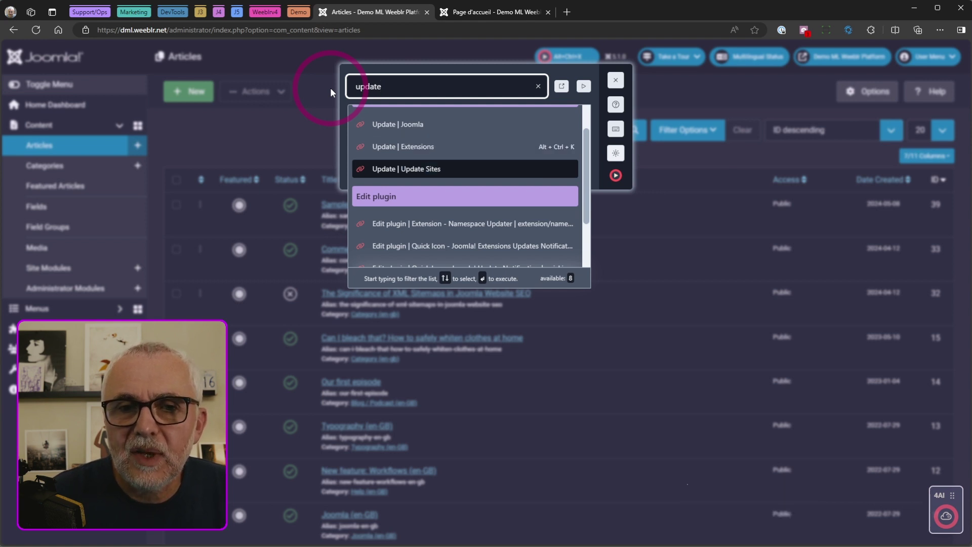
pyautogui.press('Return')
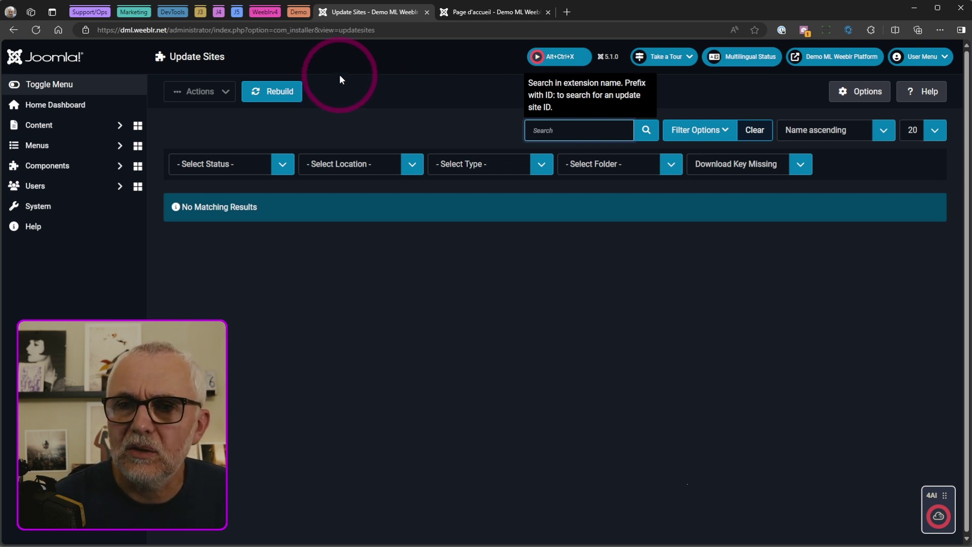
# Remove the Download Key Missing filter from the Update Sites list and look through all update sites
pyautogui.click(789, 164)
pyautogui.click(739, 184)
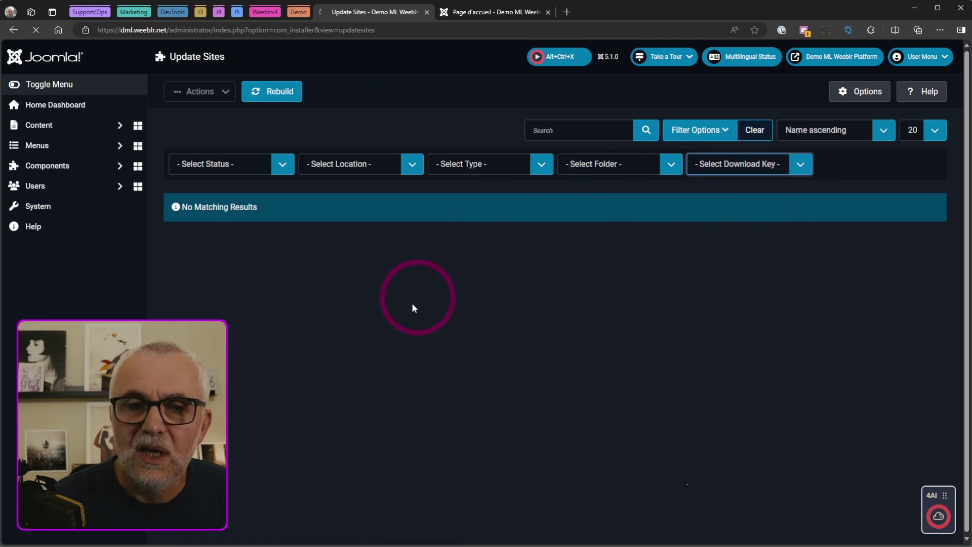
pyautogui.scroll(-3, 348, 383)
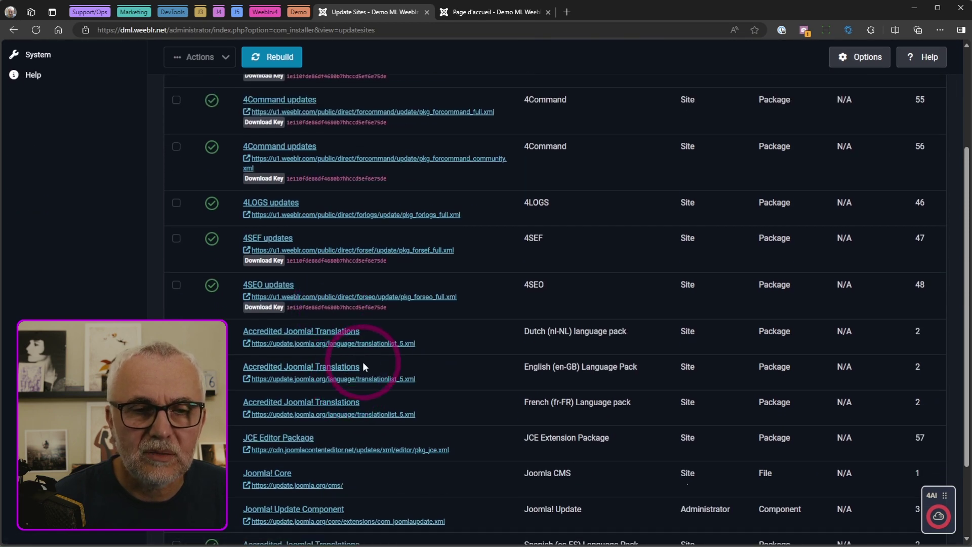
pyautogui.scroll(-2, 363, 361)
pyautogui.scroll(5, 353, 408)
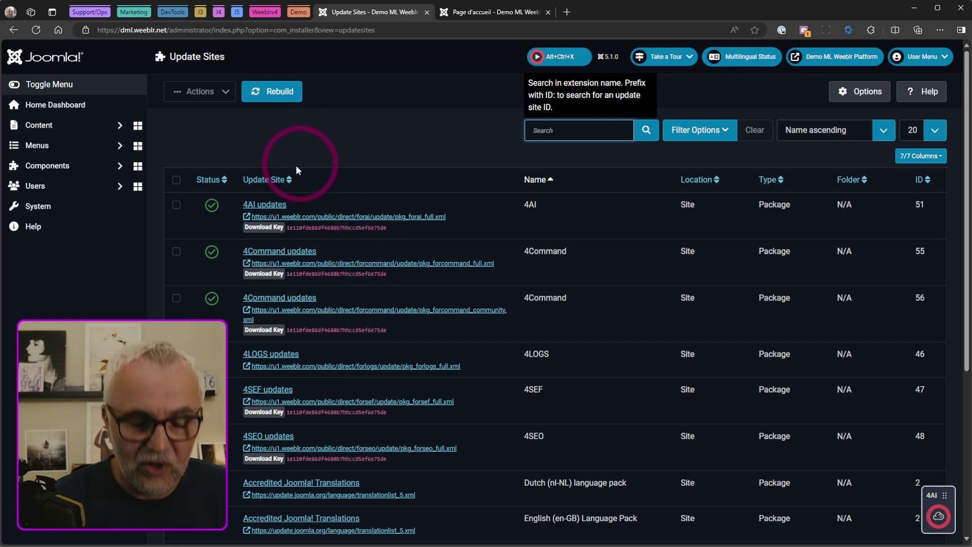
# Return to the Home Dashboard, open the command palette and filter it for "conf"
pyautogui.click(44, 106)
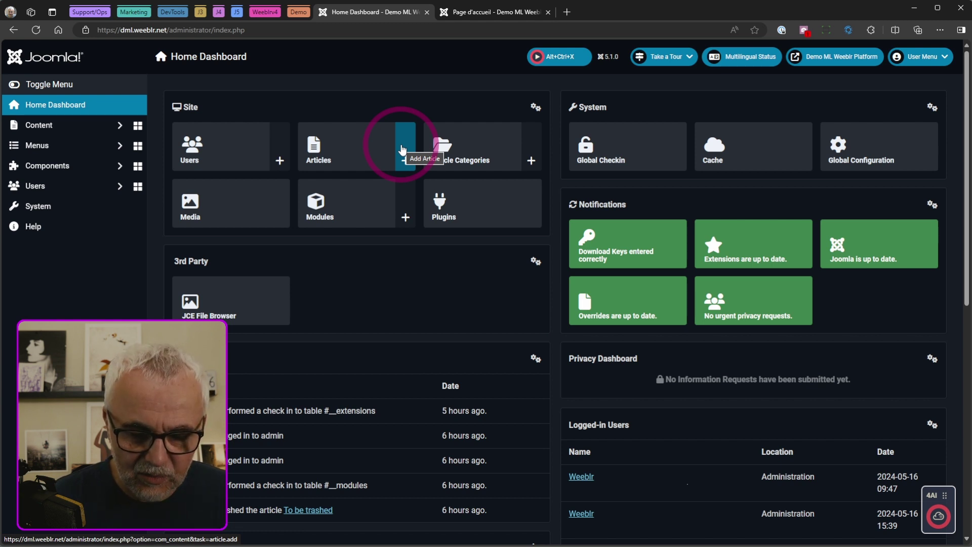
pyautogui.hotkey('ctrl', 'alt')
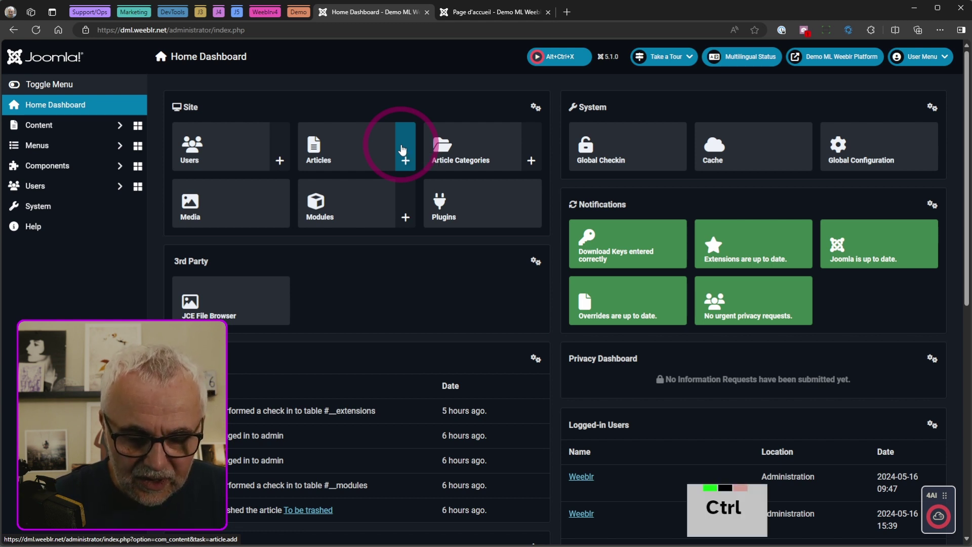
pyautogui.hotkey('ctrl', 'alt', 'x')
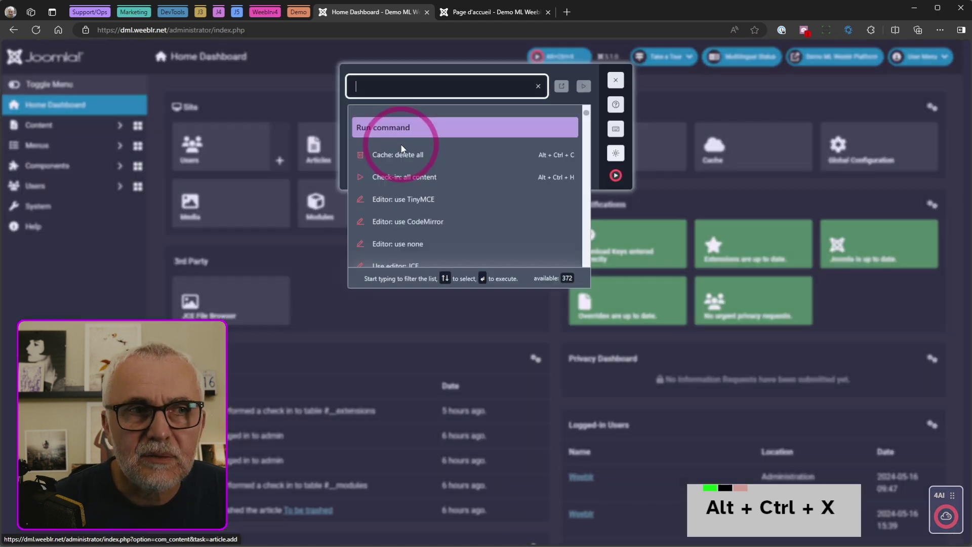
pyautogui.write('confi')
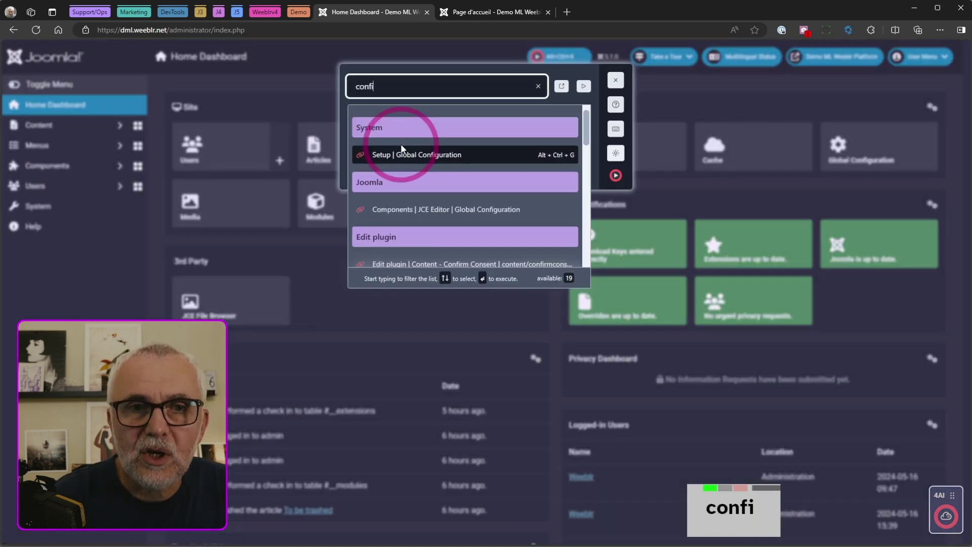
pyautogui.press('BackSpace')
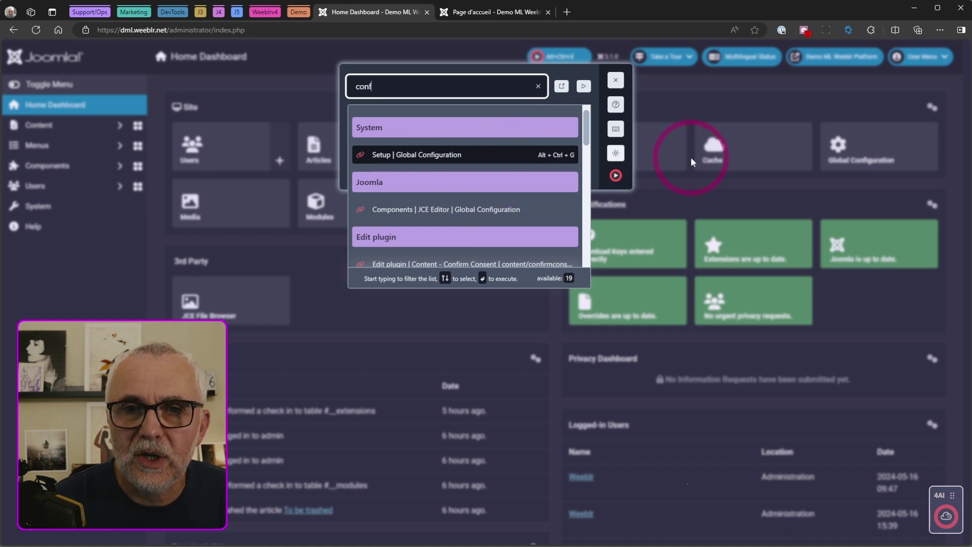
pyautogui.rightClick(487, 56)
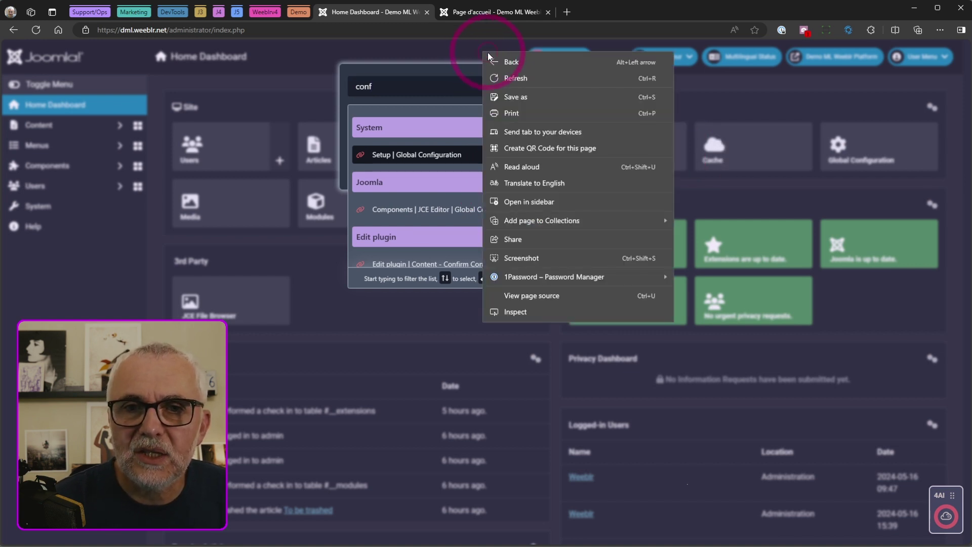
pyautogui.click(455, 54)
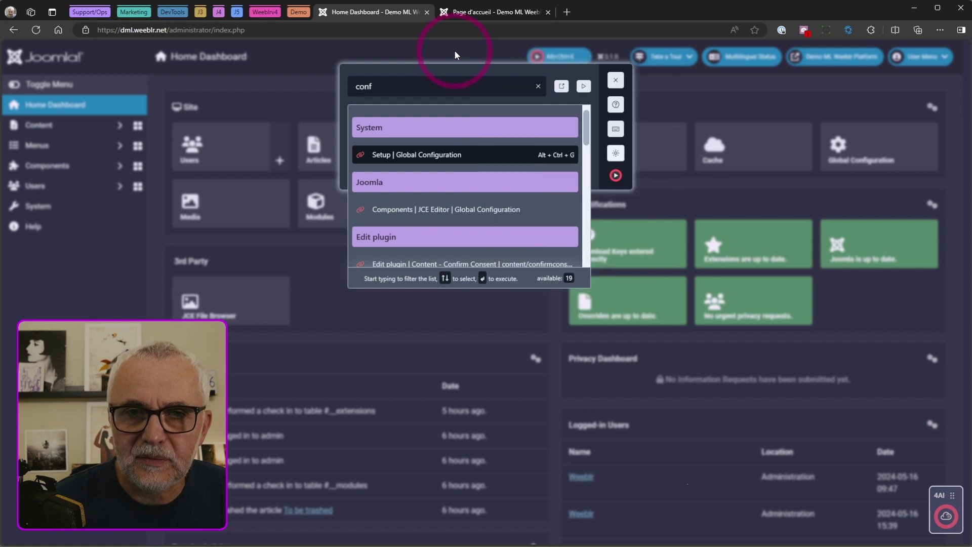
# Move through the filtered commands to highlight Components | JCE Editor | Global Configuration
pyautogui.hotkey('ctrl', '+')
pyautogui.hotkey('ctrl', '+')
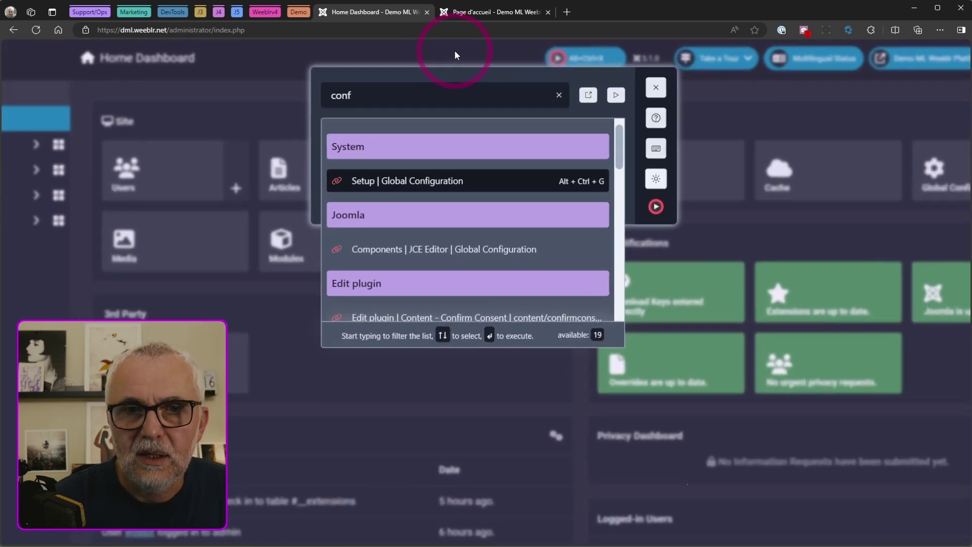
pyautogui.press('Down')
pyautogui.press('Down')
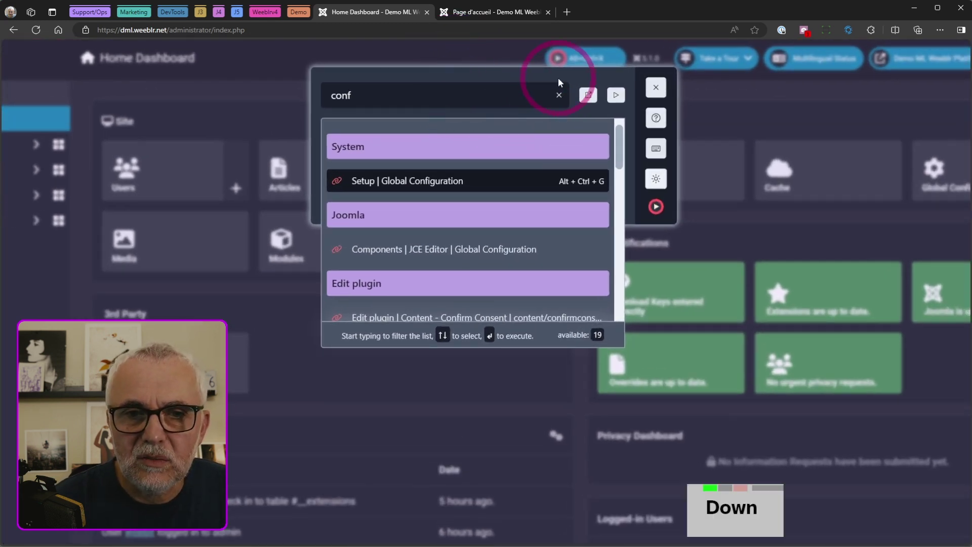
pyautogui.press('Down')
pyautogui.press('Down')
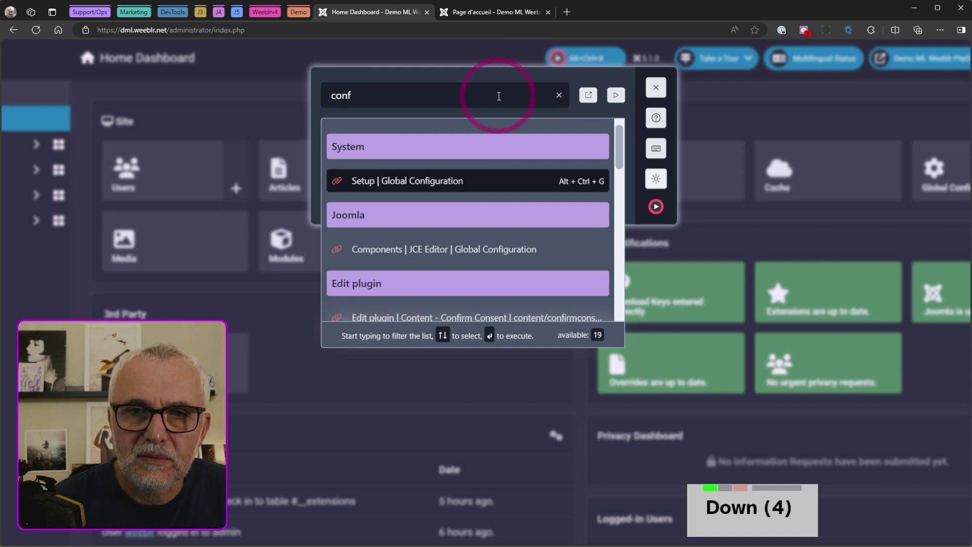
pyautogui.click(498, 96)
pyautogui.press('Down')
pyautogui.press('Down')
pyautogui.press('Down')
pyautogui.press('Up')
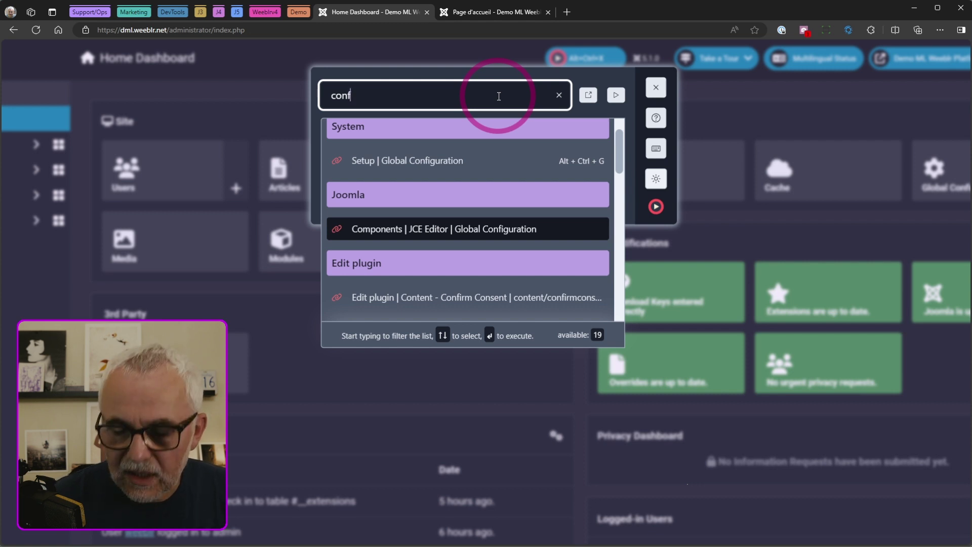
# Clear the palette filter, highlight Cache: delete all in the full command list, and close the palette without running it
pyautogui.press('BackSpace')
pyautogui.press('BackSpace')
pyautogui.press('BackSpace')
pyautogui.press('BackSpace')
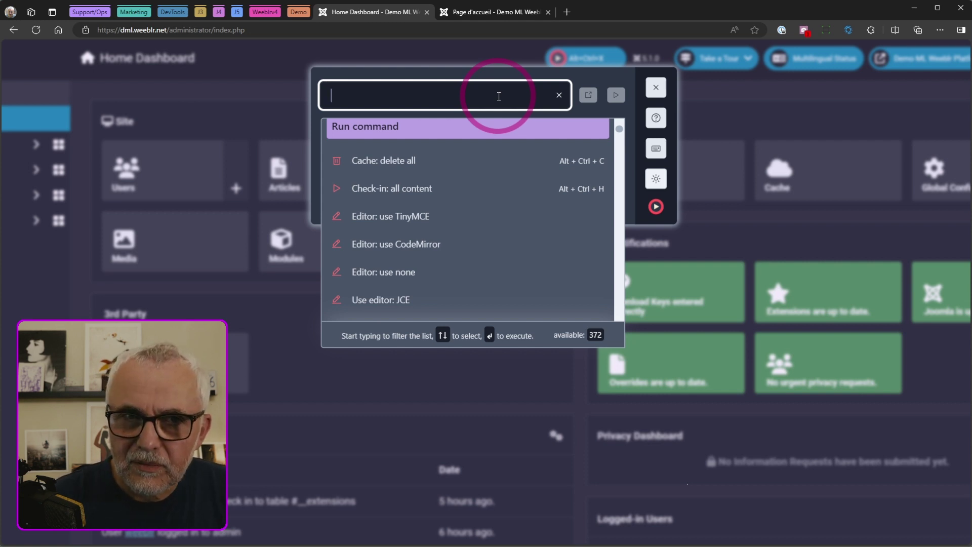
pyautogui.press('Down')
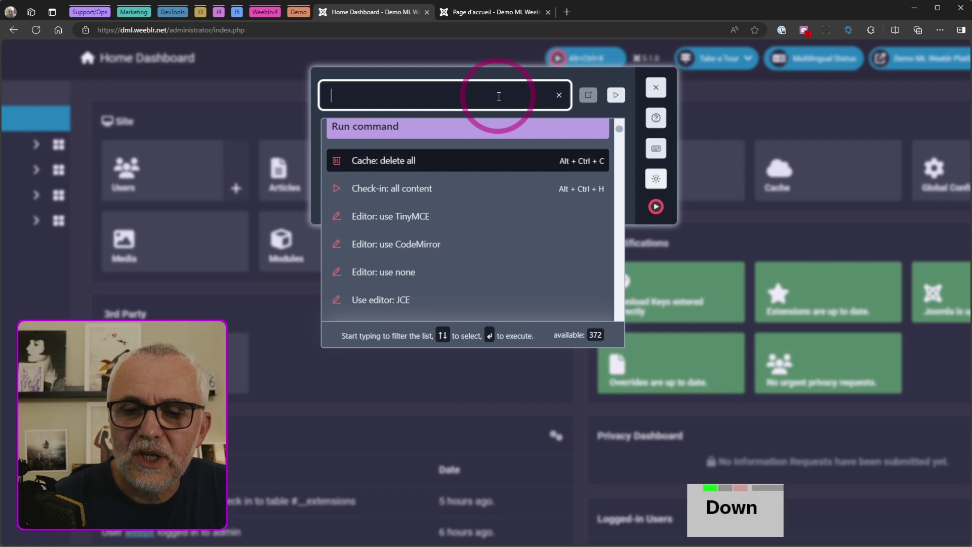
pyautogui.press('Escape')
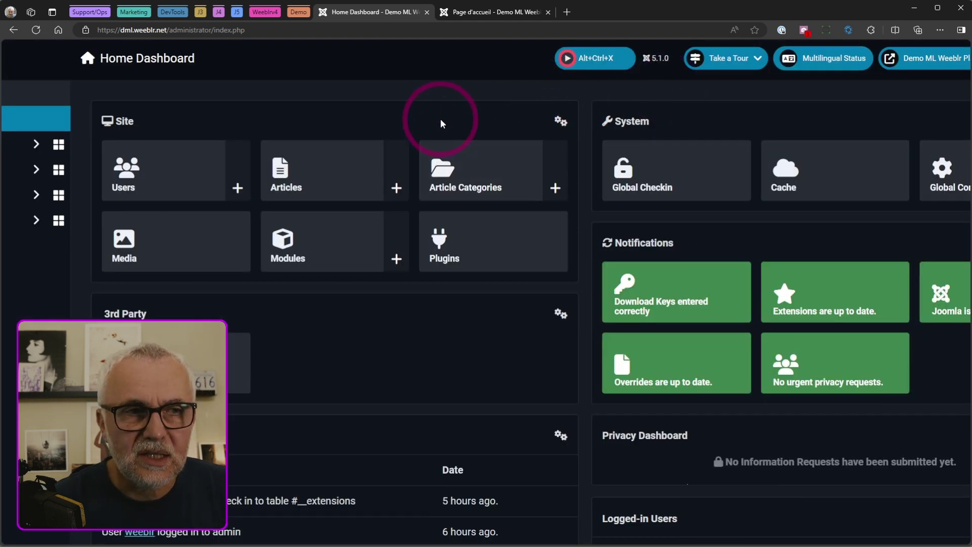
# Go directly to the Articles list and on to the Users list without opening the command palette
pyautogui.scroll(-3, 437, 123)
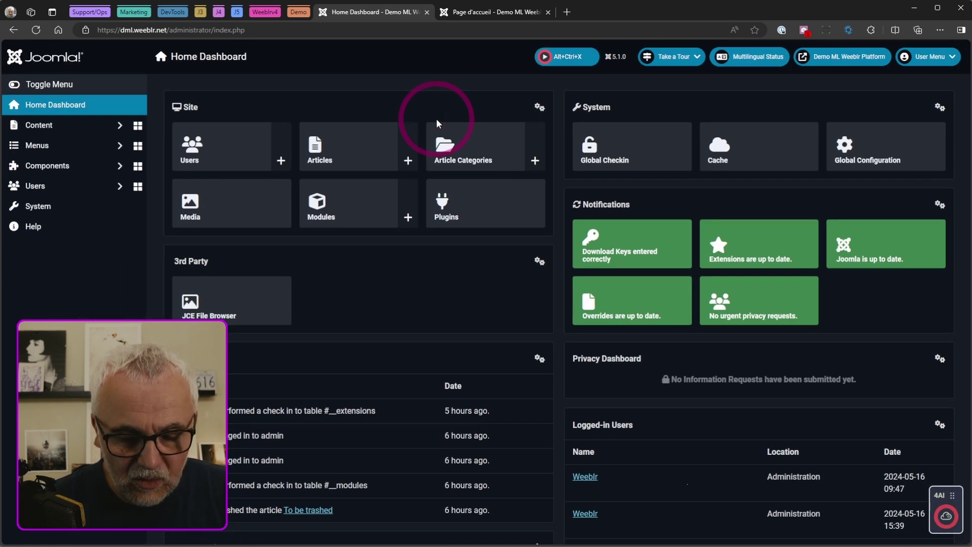
pyautogui.hotkey('ctrl', 'alt', 'a')
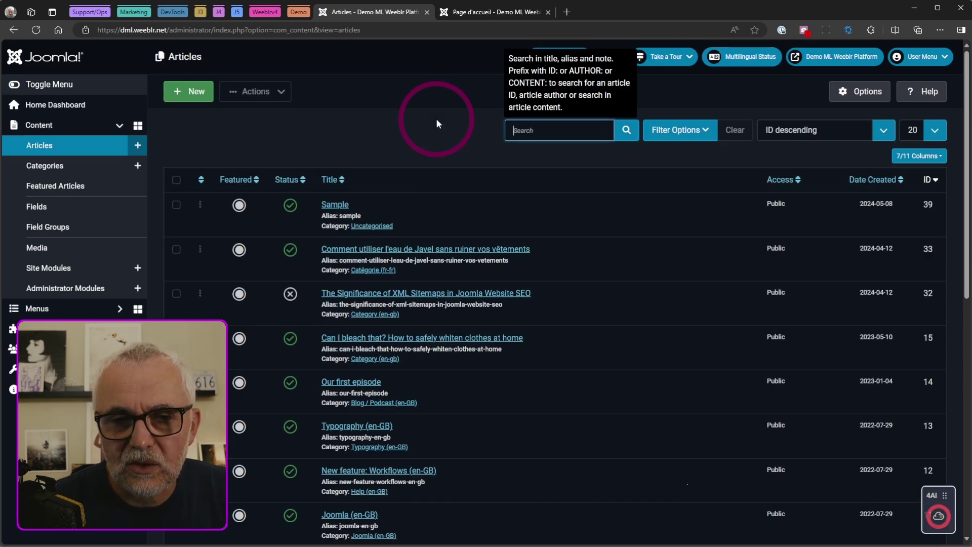
pyautogui.hotkey('ctrl', 'alt', 'u')
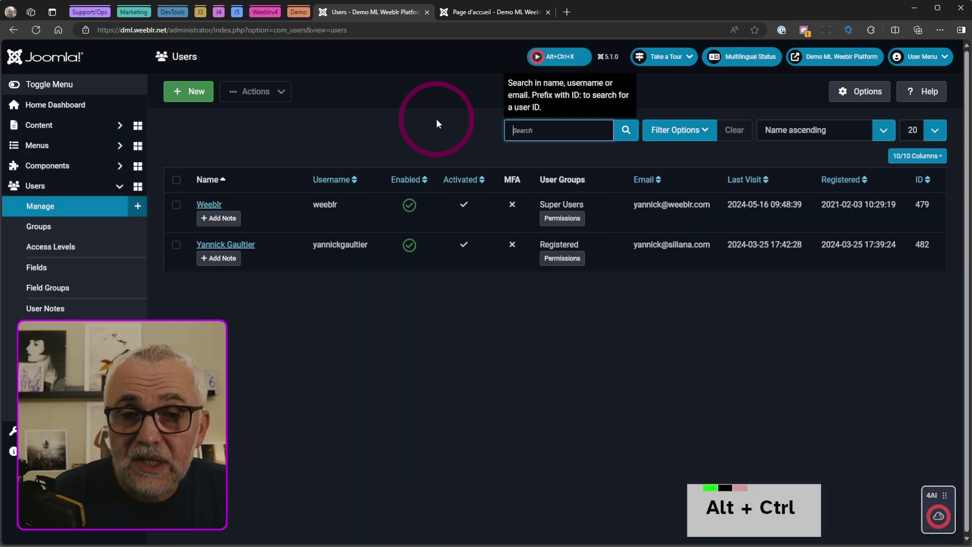
# Go directly to the extension Install page and on to the extension Update page without opening the command palette
pyautogui.hotkey('ctrl', 'alt', 'i')
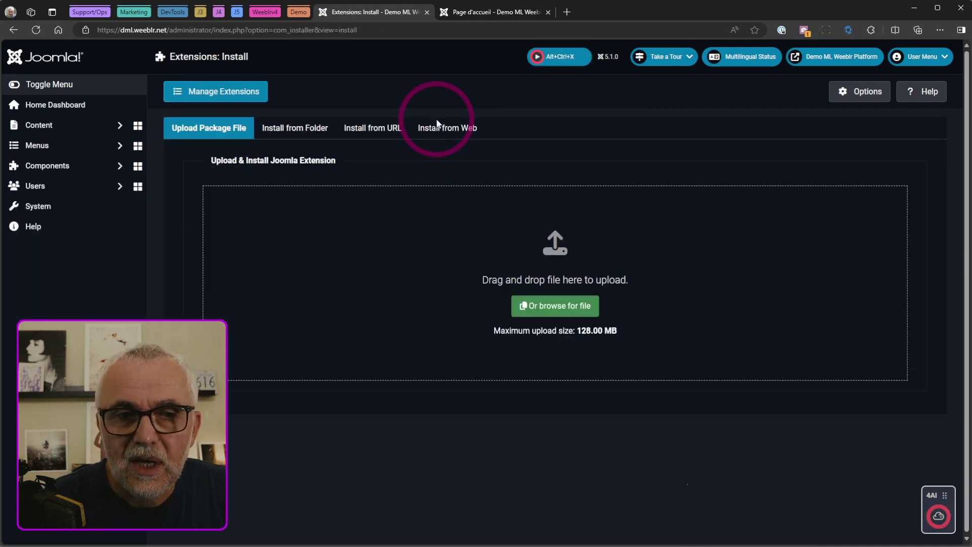
pyautogui.hotkey('ctrl', 'alt', 'k')
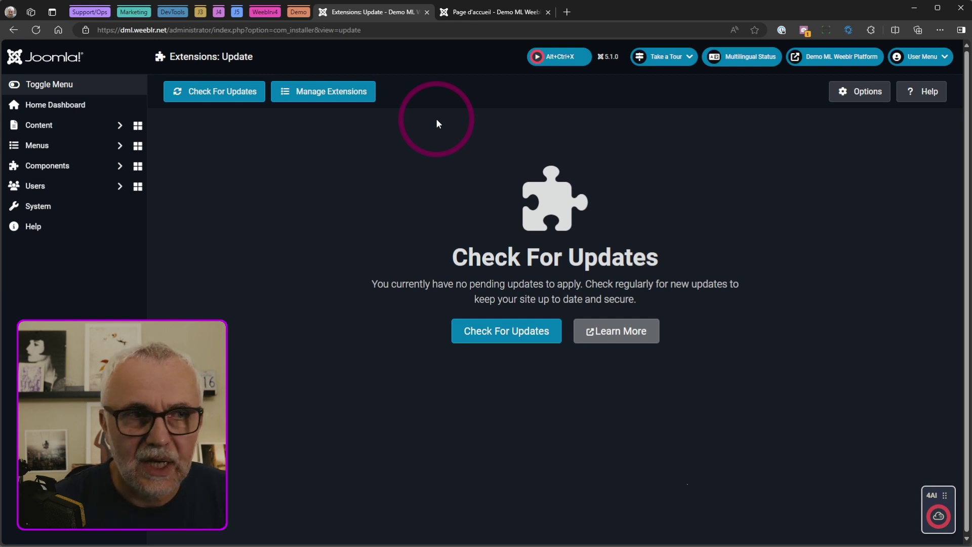
# Open the Sample article from the Articles list and switch the editor to TinyMCE through the command palette
pyautogui.hotkey('ctrl', 'alt', 'a')
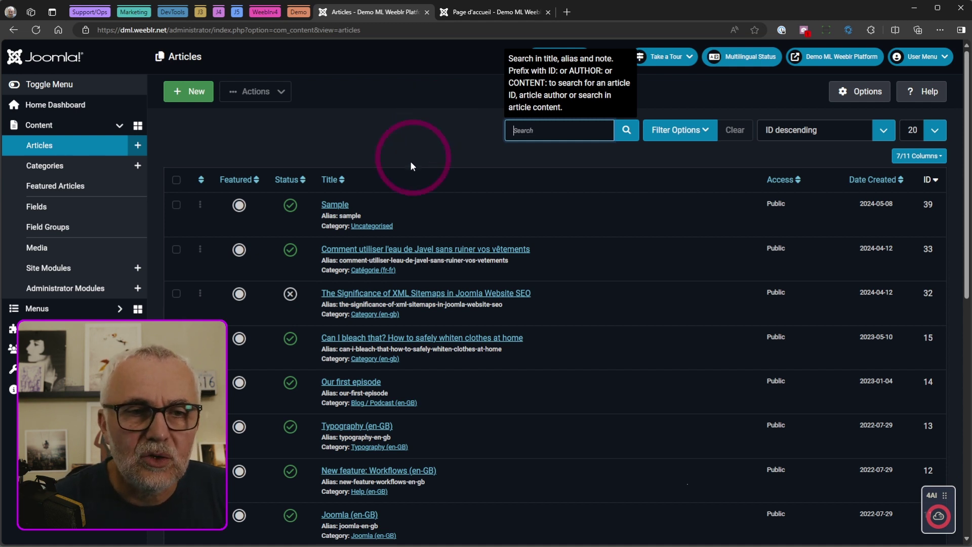
pyautogui.click(334, 206)
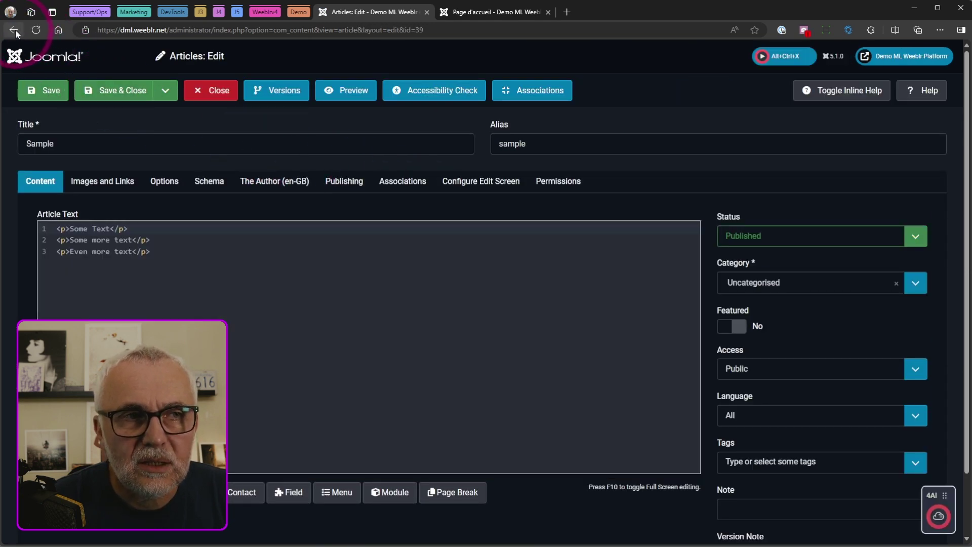
pyautogui.hotkey('ctrl', 'alt', 'x')
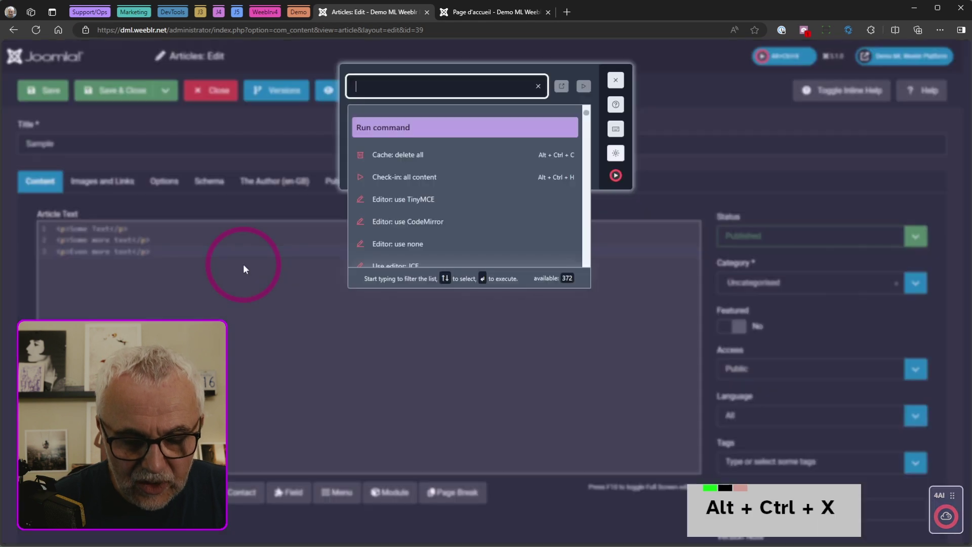
pyautogui.write('tin')
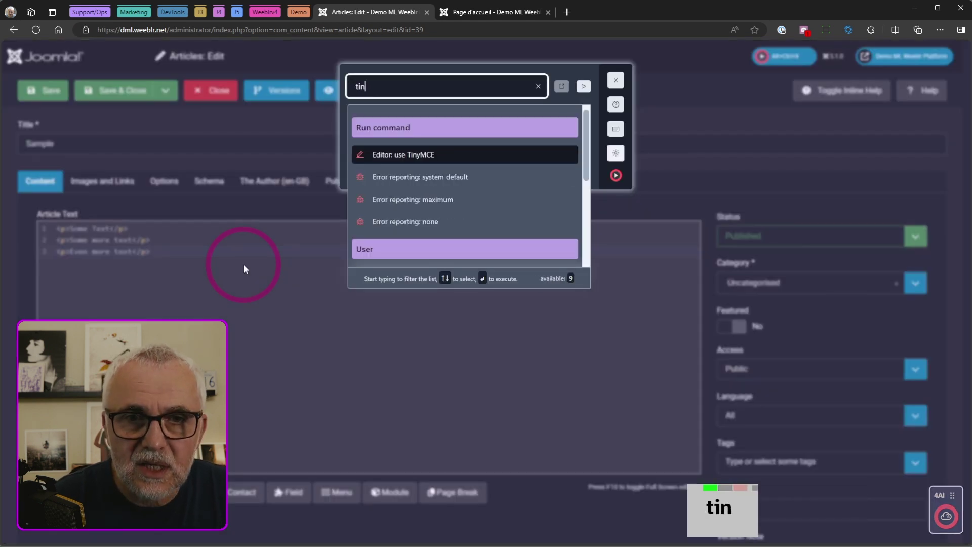
pyautogui.press('Return')
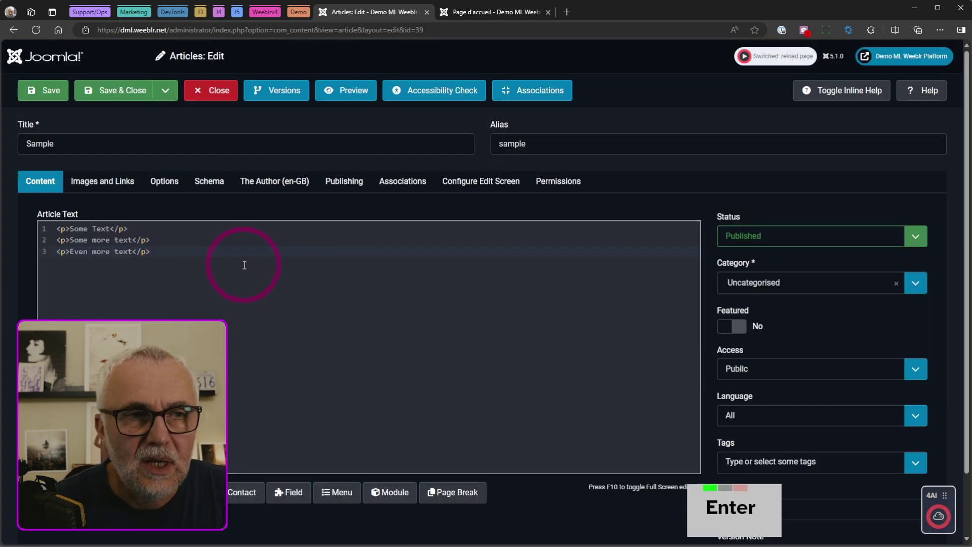
# Close and reopen the Sample article to load the selected editor, and go back to the Articles list without closing it properly
pyautogui.click(216, 92)
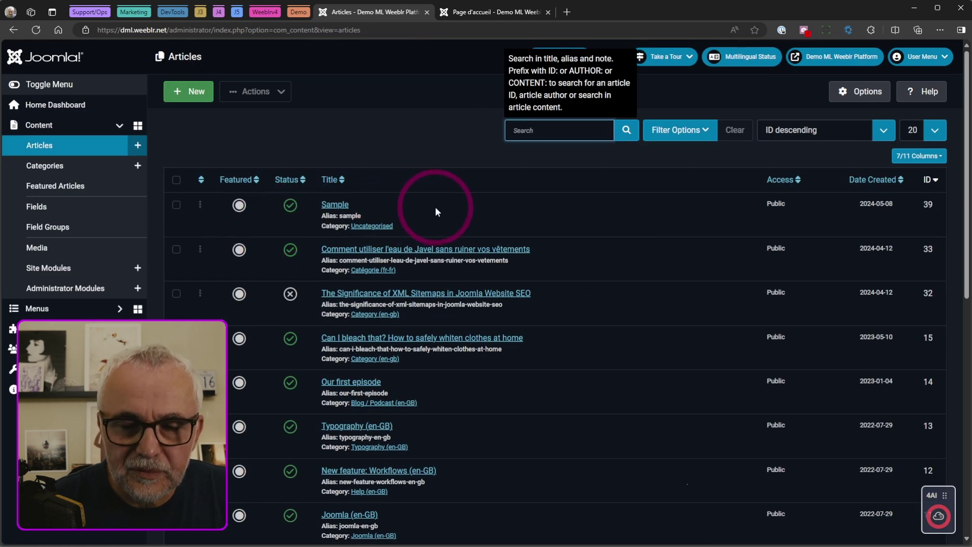
pyautogui.click(334, 205)
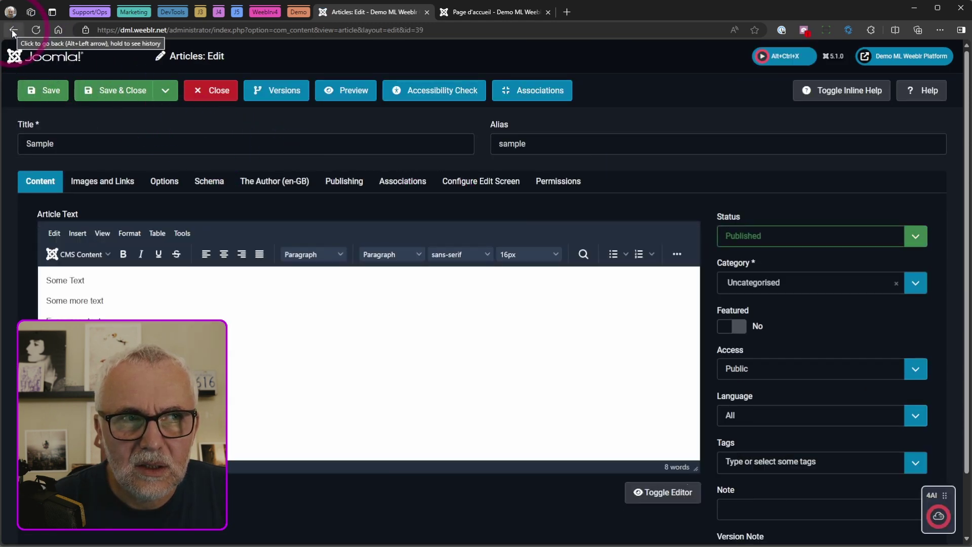
pyautogui.hotkey('alt', 'Left')
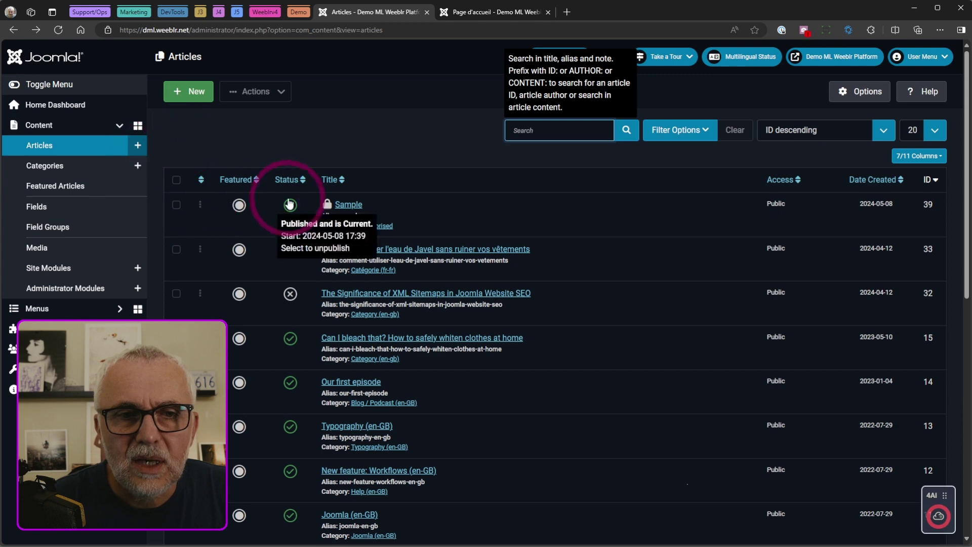
# Check in all content directly from the Articles list without opening the palette, and reload the page
pyautogui.click(333, 158)
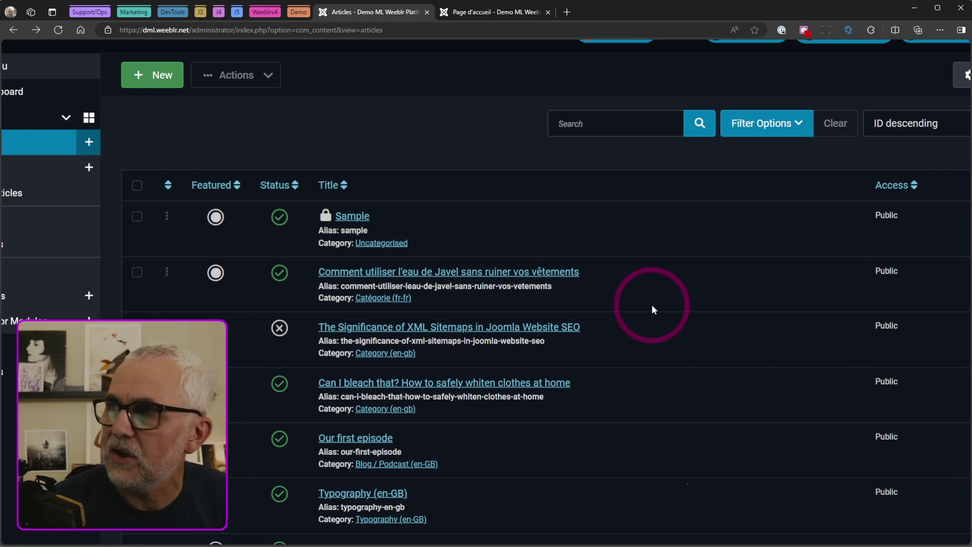
pyautogui.press('ctrl')
pyautogui.press('alt')
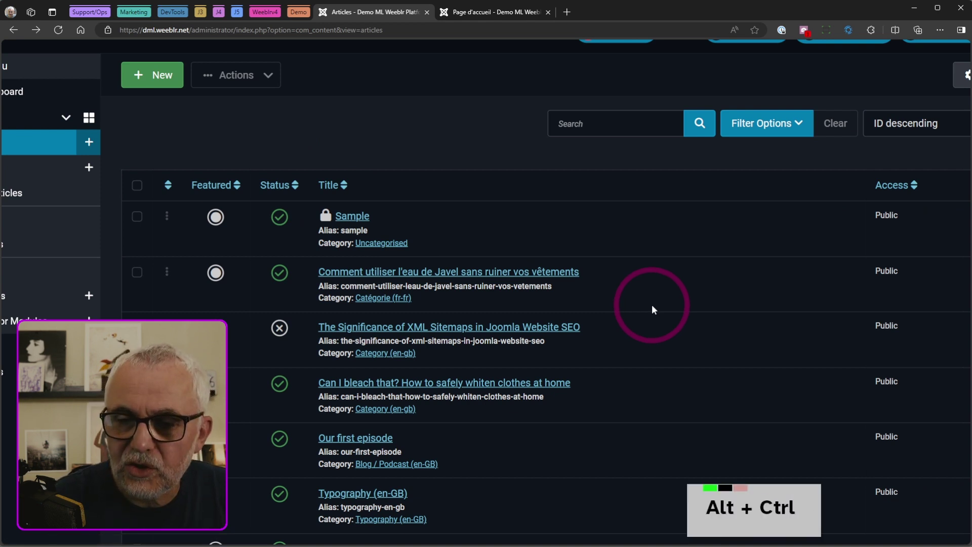
pyautogui.hotkey('ctrl', 'alt', 'h')
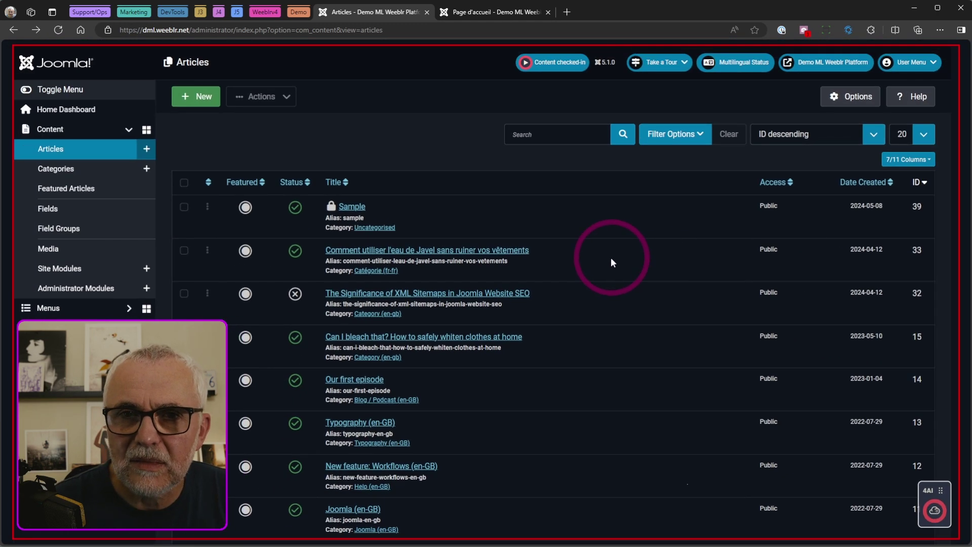
pyautogui.hotkey('ctrl', 'alt', 'x')
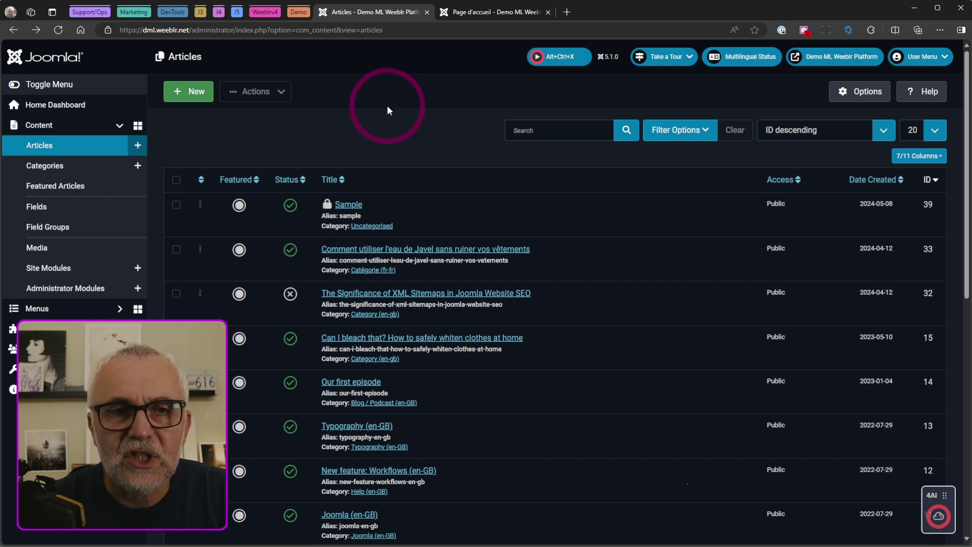
pyautogui.press('F5')
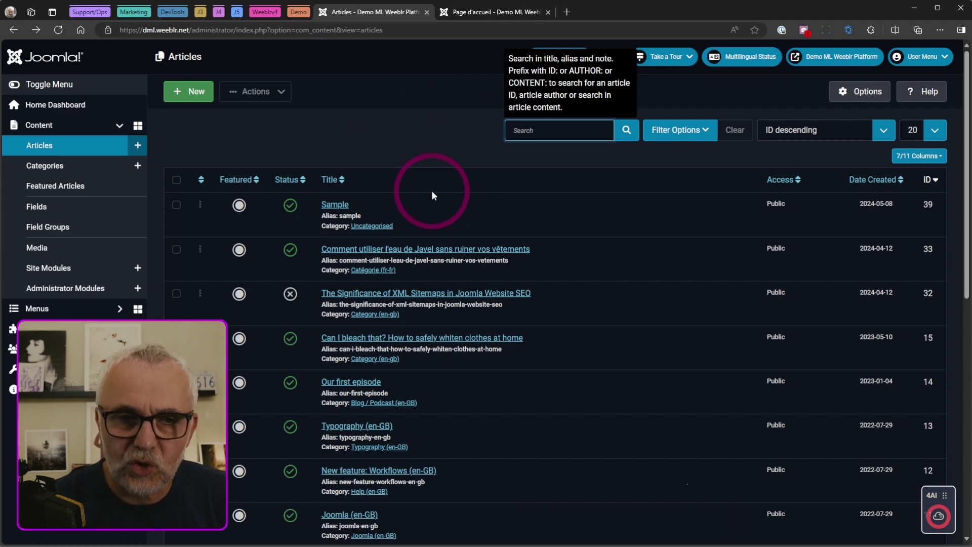
# Highlight Check-in: all content in the command palette and close the palette without running it
pyautogui.hotkey('ctrl', 'alt', 'x')
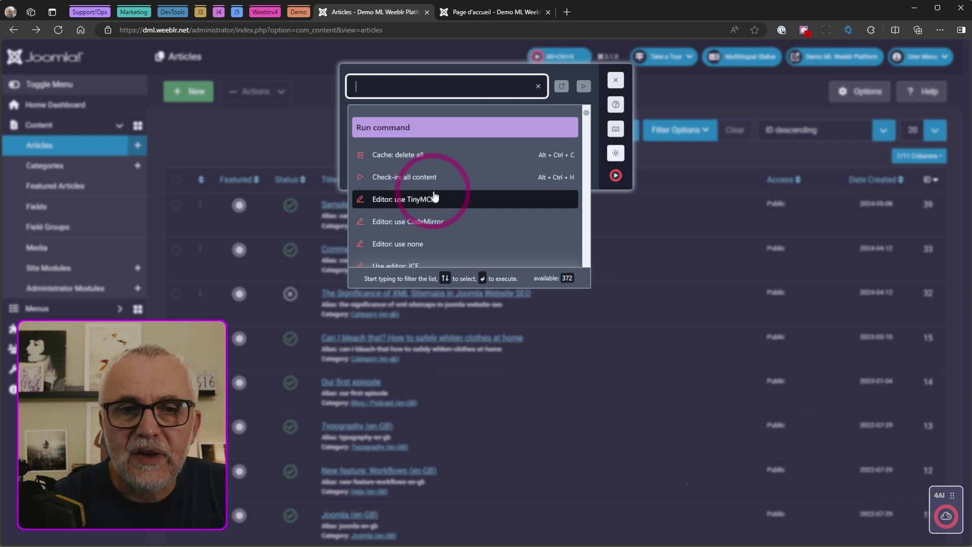
pyautogui.press('Down')
pyautogui.press('Down')
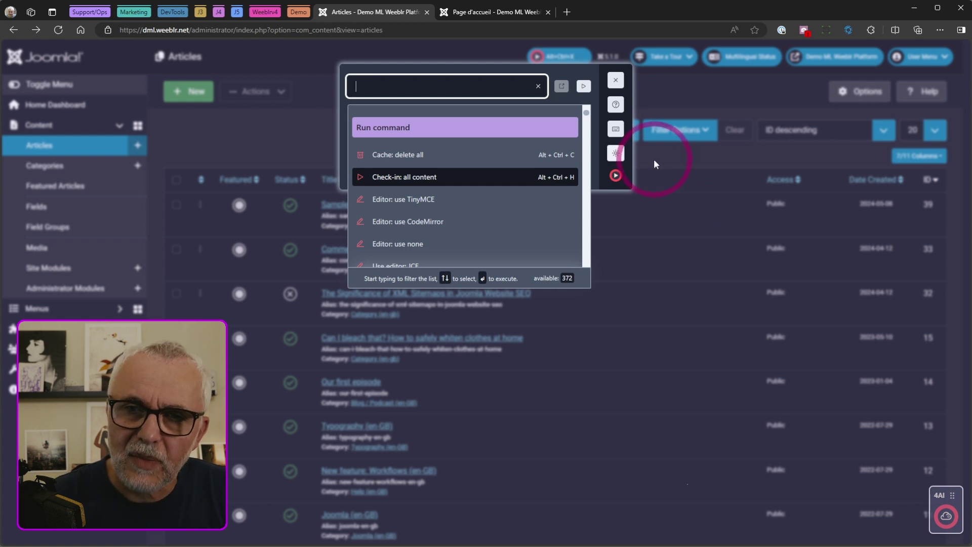
pyautogui.press('Escape')
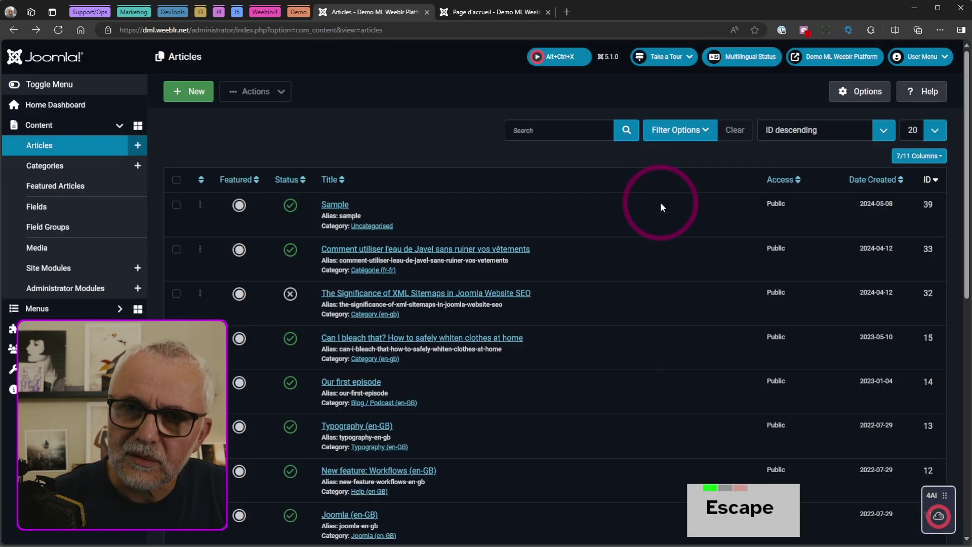
pyautogui.click(580, 219)
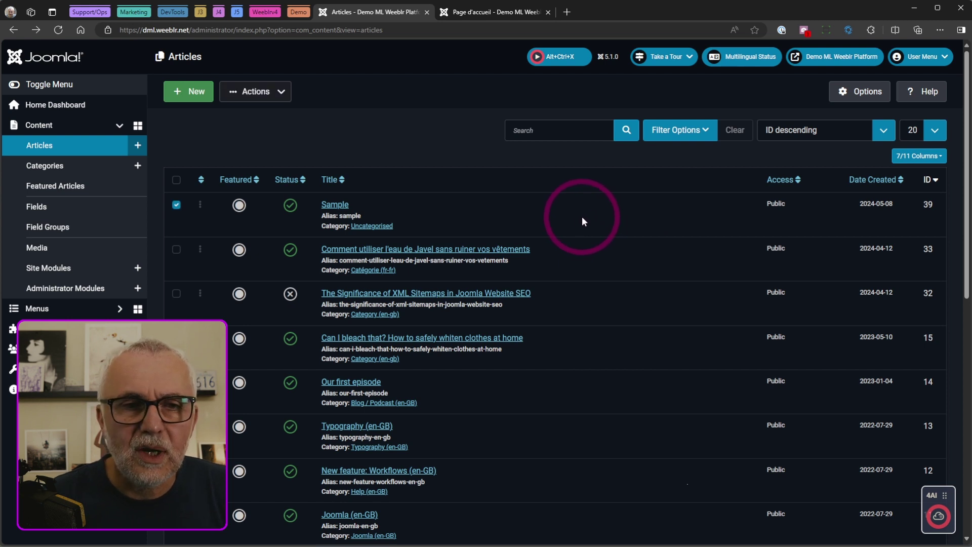
pyautogui.click(537, 209)
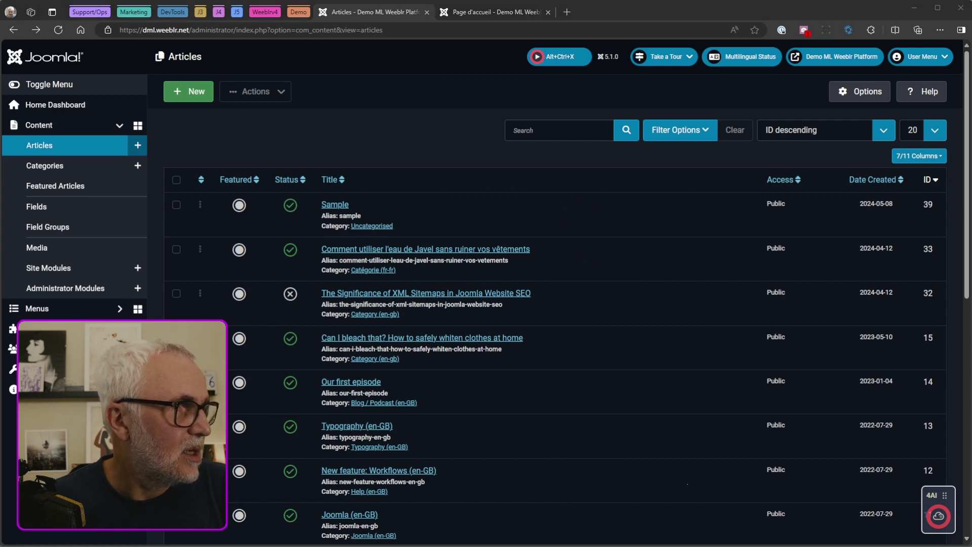
# Switch to the Mac's TeamViewer session, filter its command palette for "confi", and return to the local browser's Articles list
pyautogui.moveTo(0, 130); pyautogui.dragTo(340, 12)
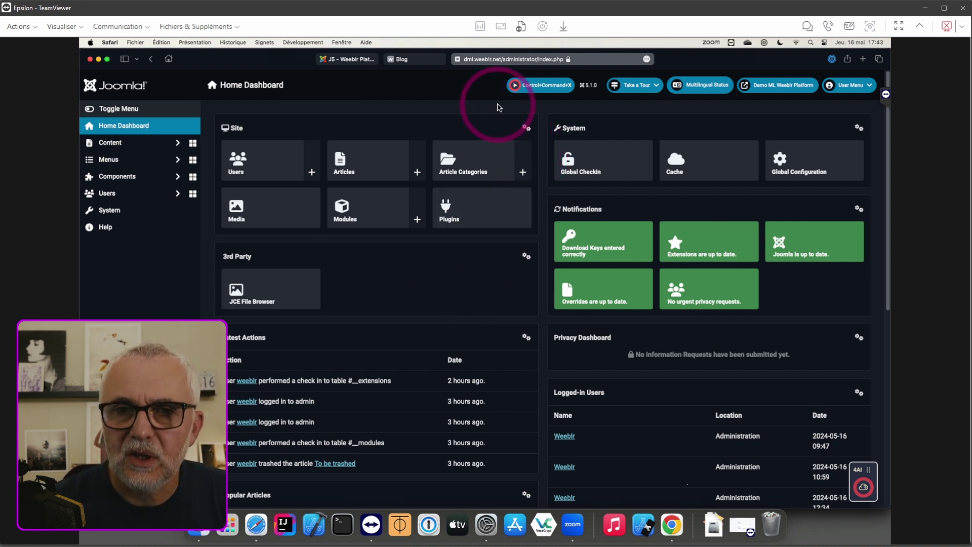
pyautogui.click(516, 84)
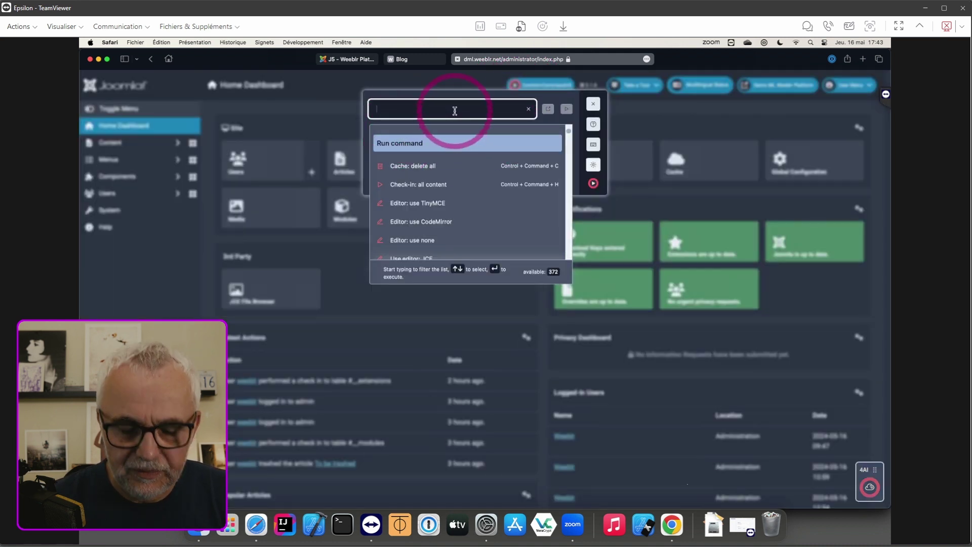
pyautogui.write('confi')
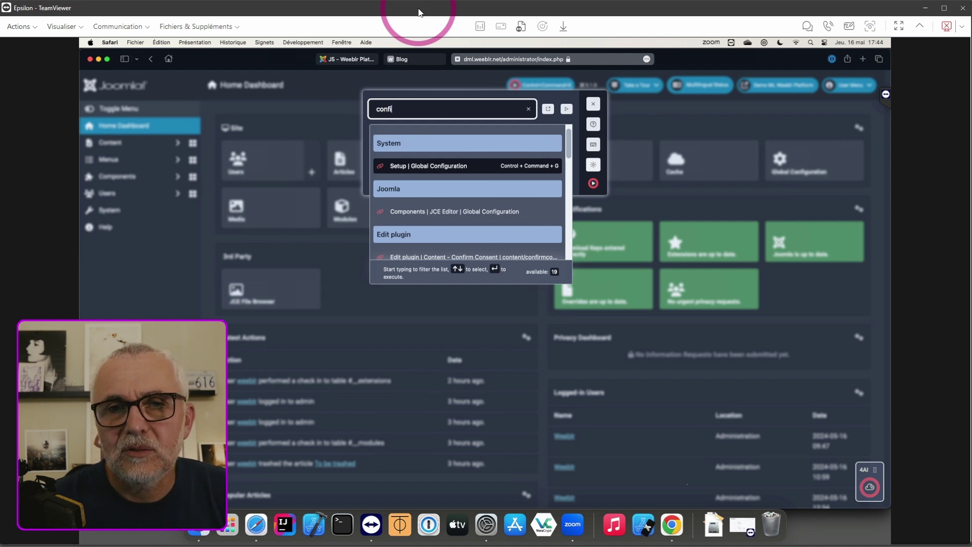
pyautogui.moveTo(418, 13); pyautogui.dragTo(0, 129)
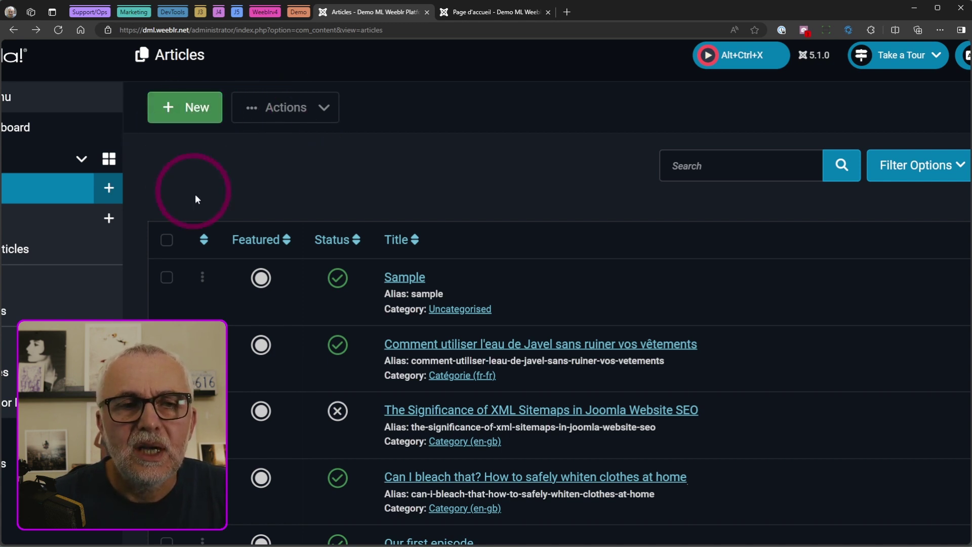
# Select the Sample article and examine the keyboard shortcuts shown for the available article actions
pyautogui.click(182, 276)
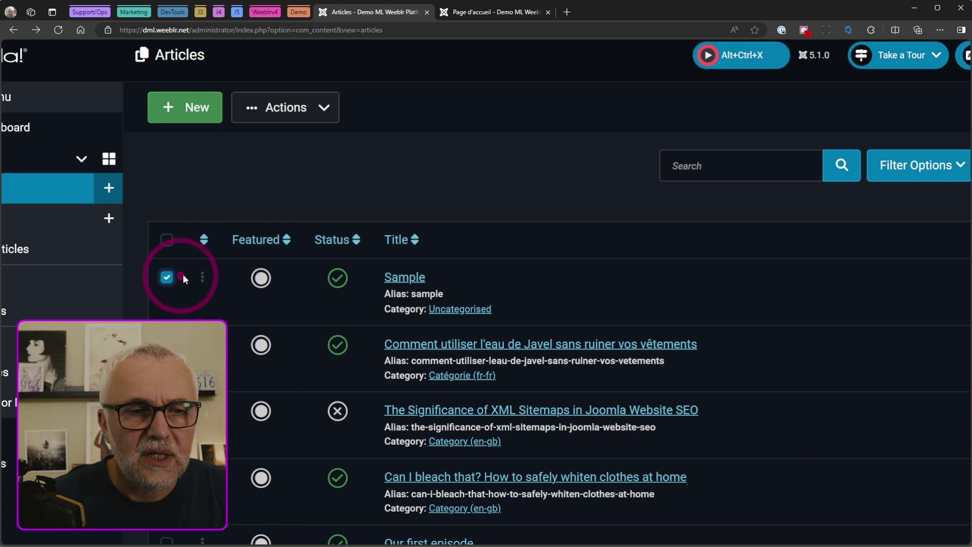
pyautogui.click(324, 110)
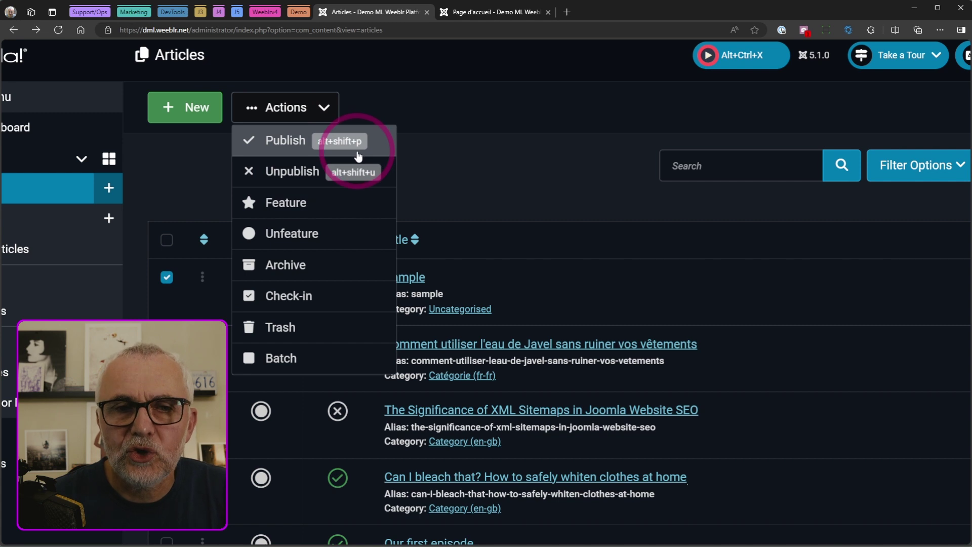
pyautogui.click(349, 101)
# Open the Sample article, add a new paragraph "Even more more text" to its content, and save it
pyautogui.click(397, 278)
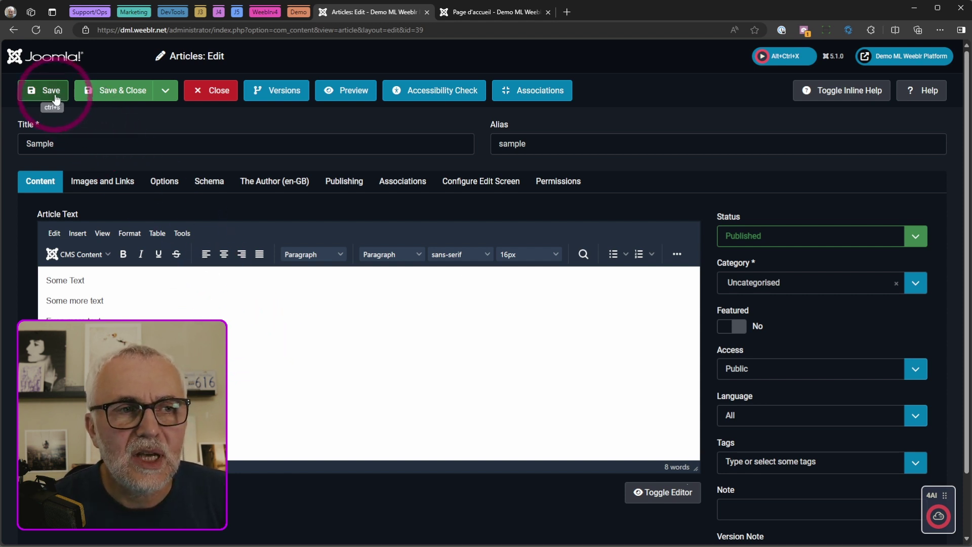
pyautogui.rightClick(47, 52)
pyautogui.press('Escape')
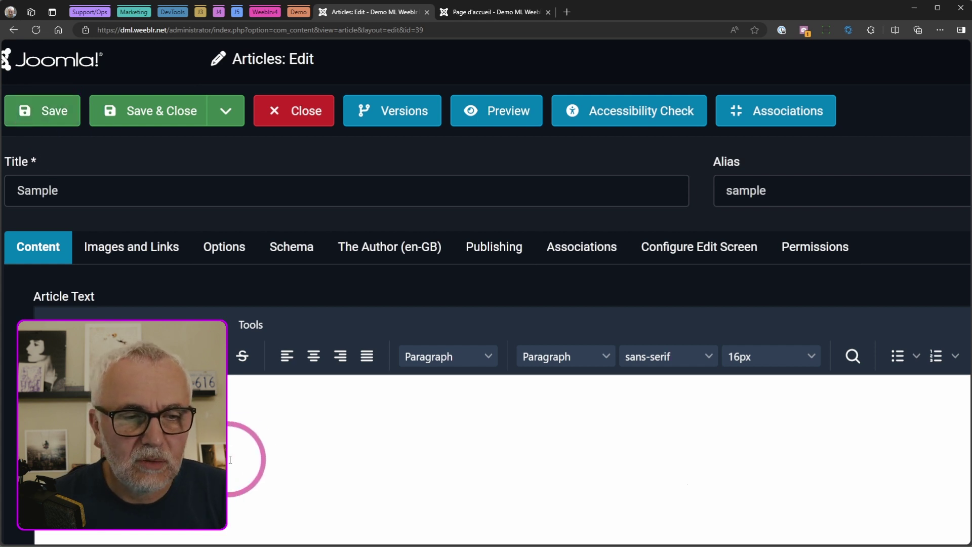
pyautogui.press('Return')
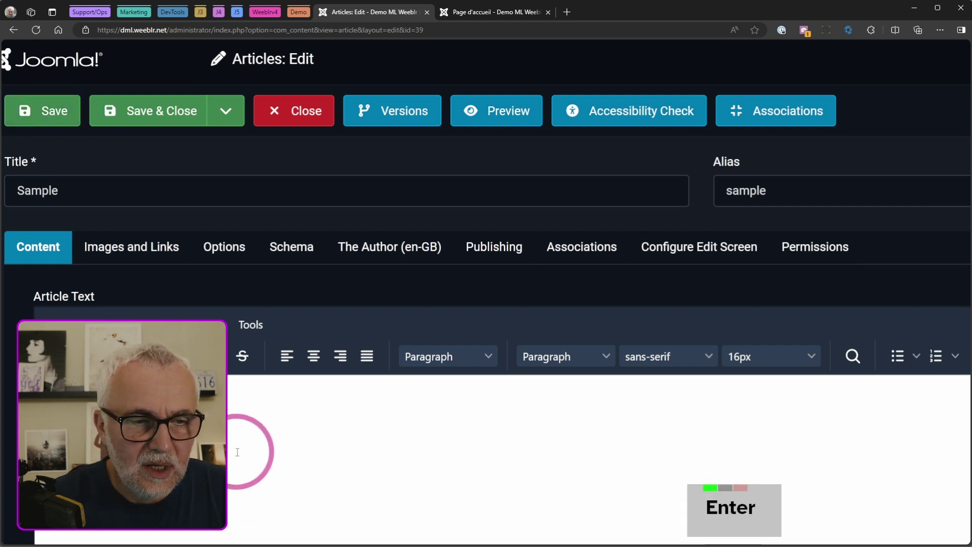
pyautogui.write('Even more')
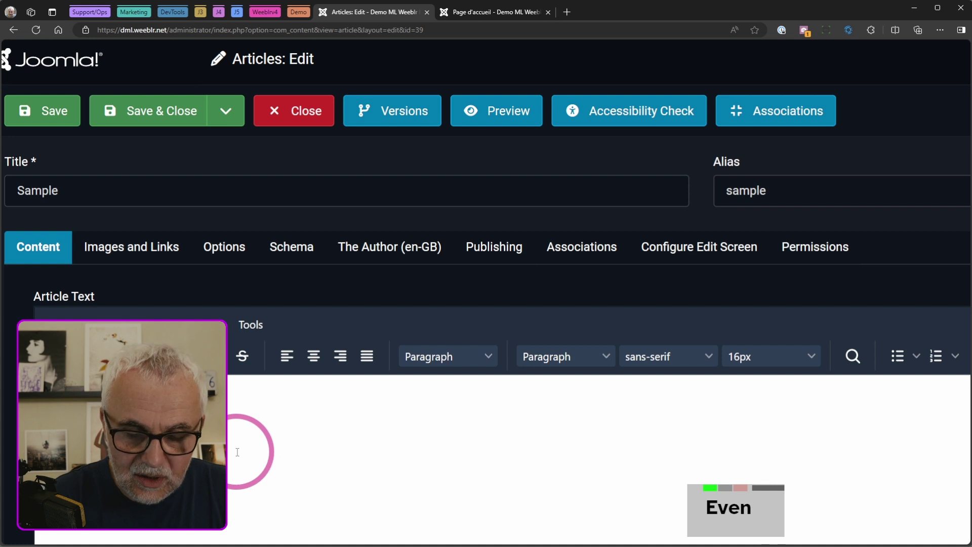
pyautogui.write(' more text')
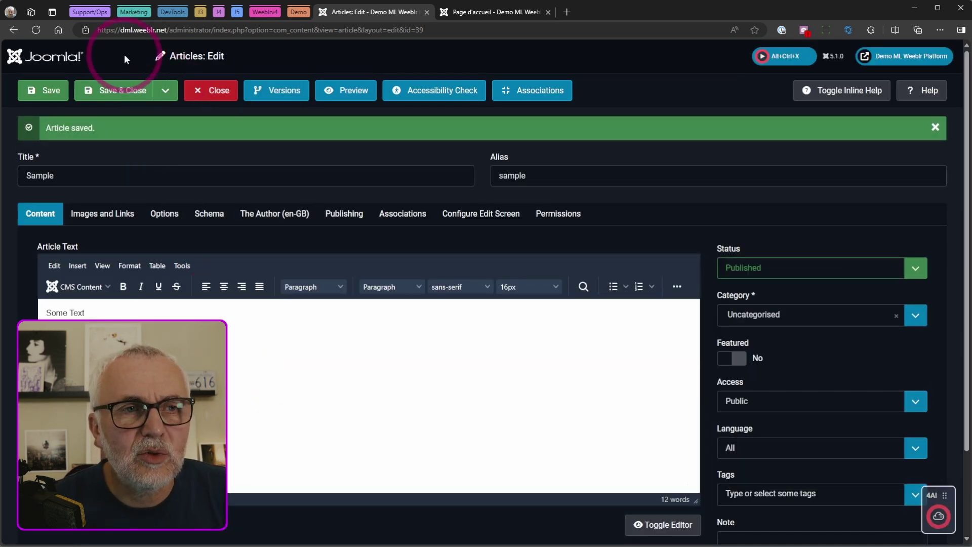
# Examine the shortcuts of the additional save options in the article editor, and close the Sample article
pyautogui.scroll(3, 123, 55)
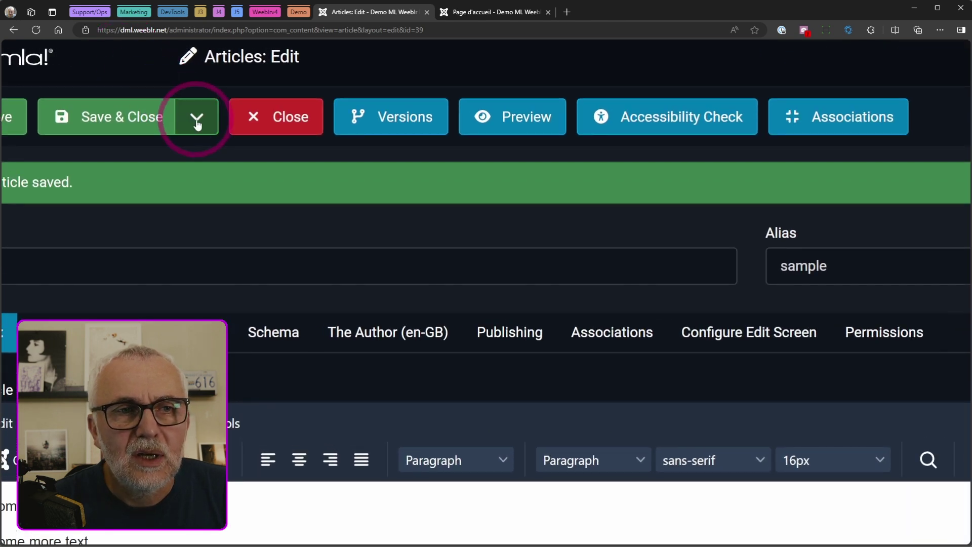
pyautogui.click(197, 121)
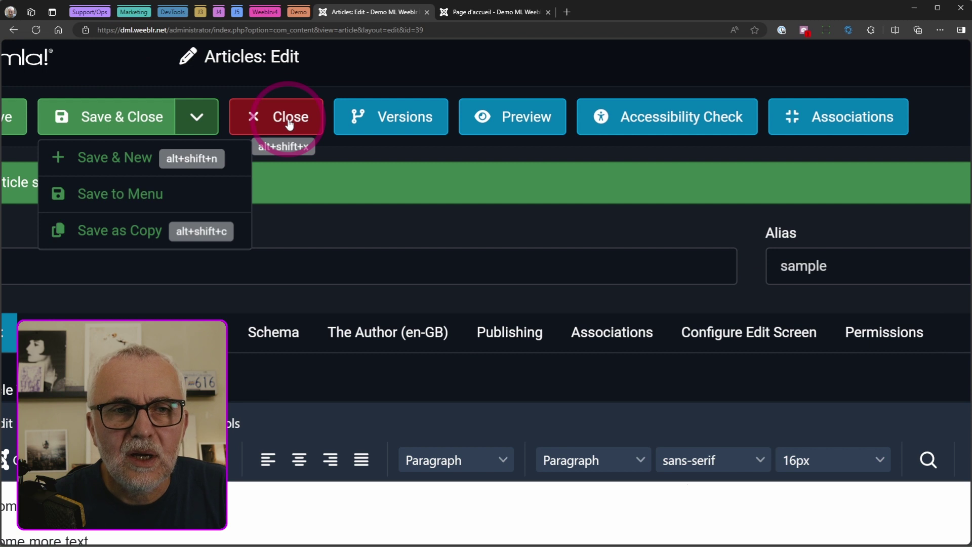
pyautogui.click(213, 124)
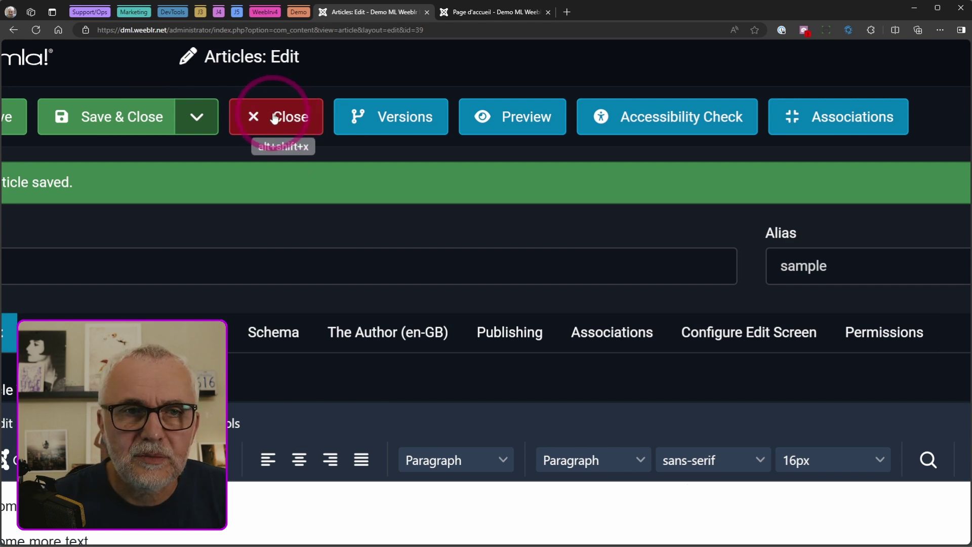
pyautogui.click(305, 122)
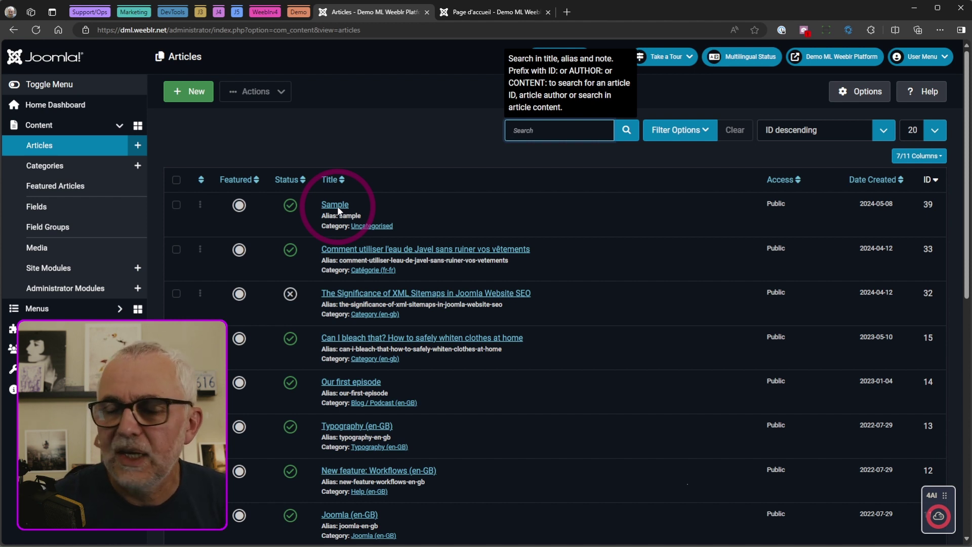
# Filter the command palette for "edit plu" and look through the list of plugins available for editing
pyautogui.click(373, 148)
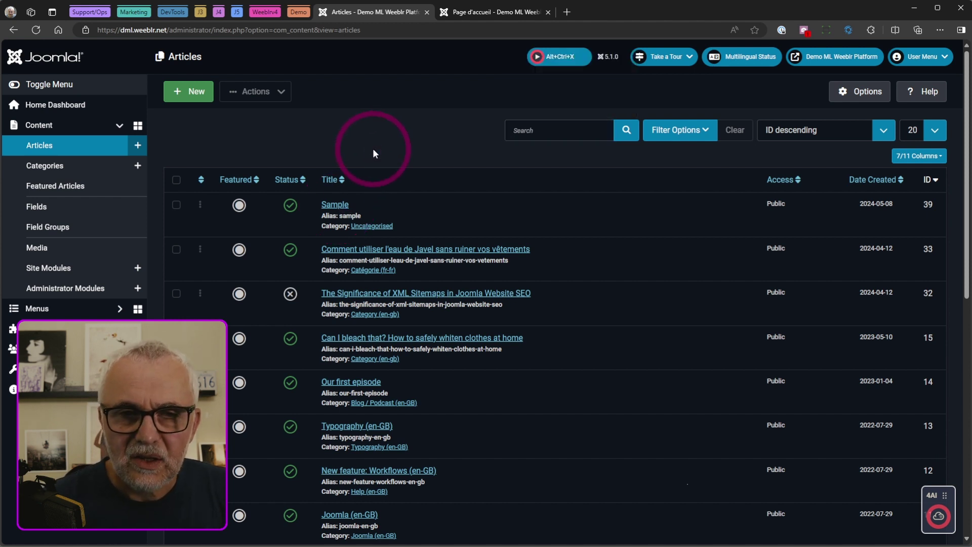
pyautogui.hotkey('alt', 'ctrl', 'x')
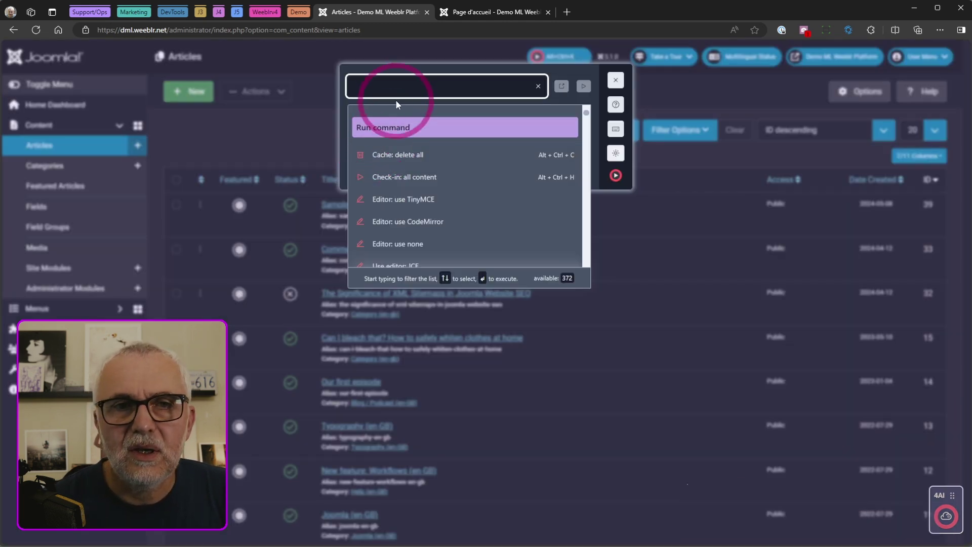
pyautogui.scroll(2, 406, 47)
pyautogui.scroll(1, 406, 46)
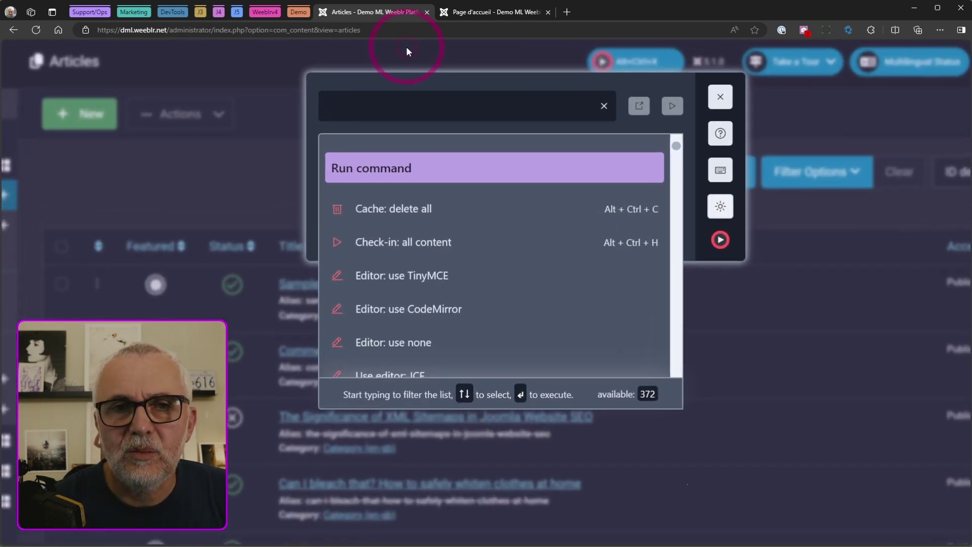
pyautogui.click(372, 104)
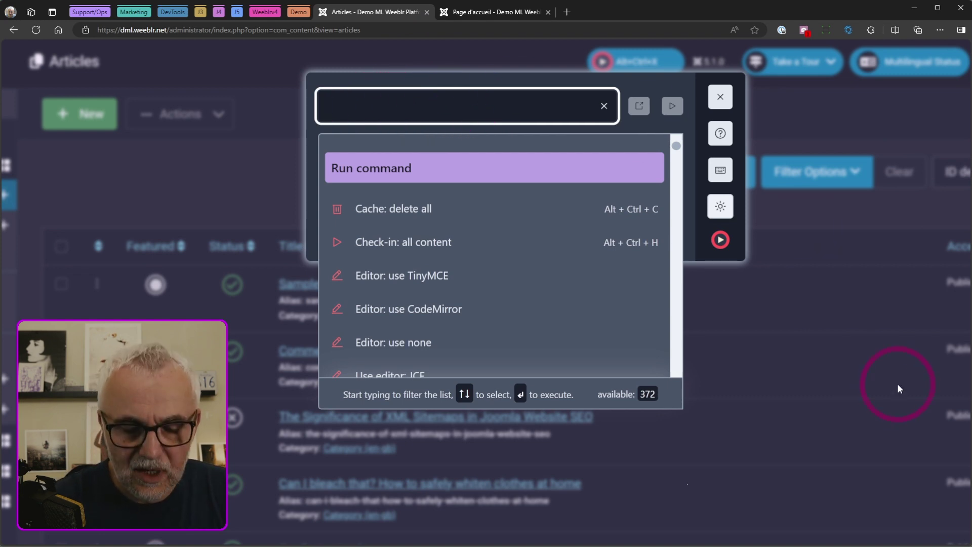
pyautogui.write('edit ')
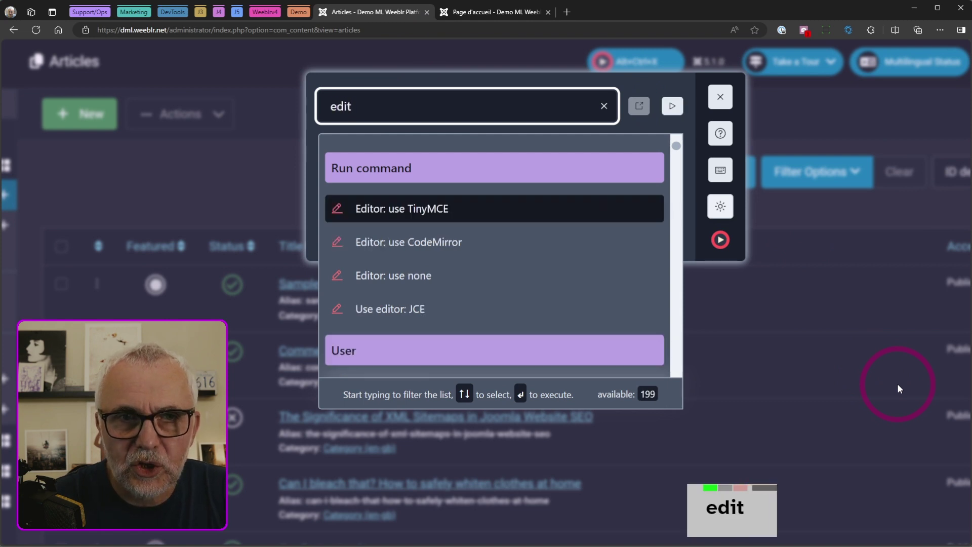
pyautogui.write('plu')
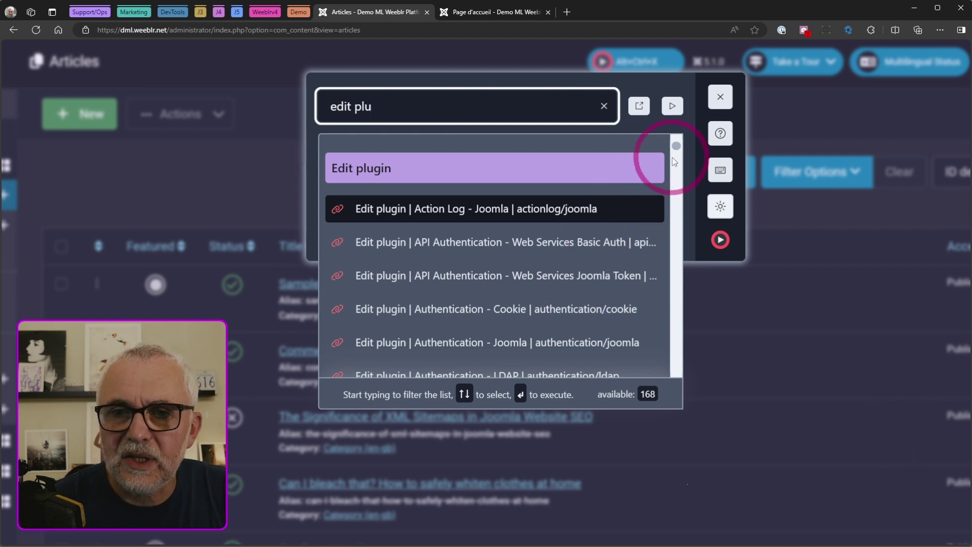
pyautogui.moveTo(676, 146); pyautogui.dragTo(676, 187)
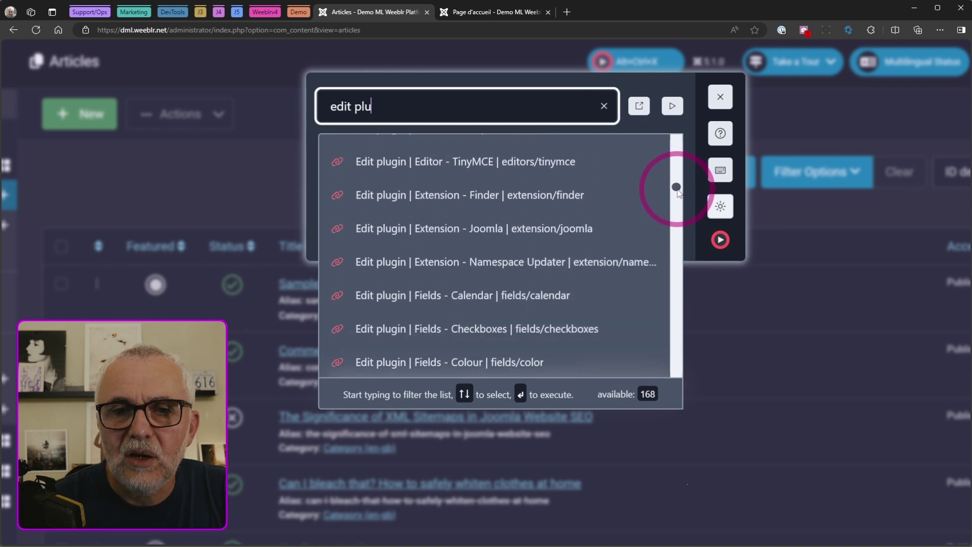
# Refilter the command palette for "plug tin" and go to the edit page of the Editor - TinyMCE plugin
pyautogui.moveTo(369, 105); pyautogui.dragTo(295, 99)
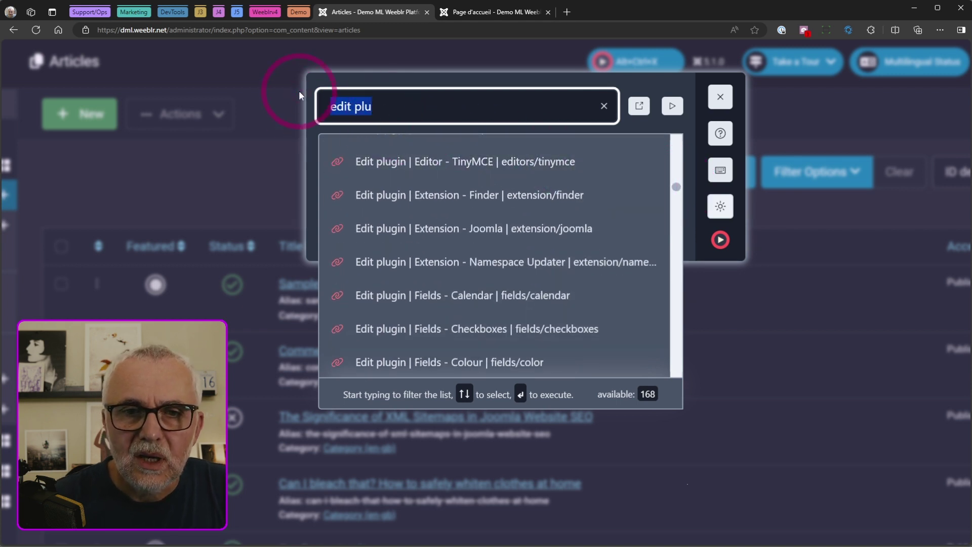
pyautogui.write('plug')
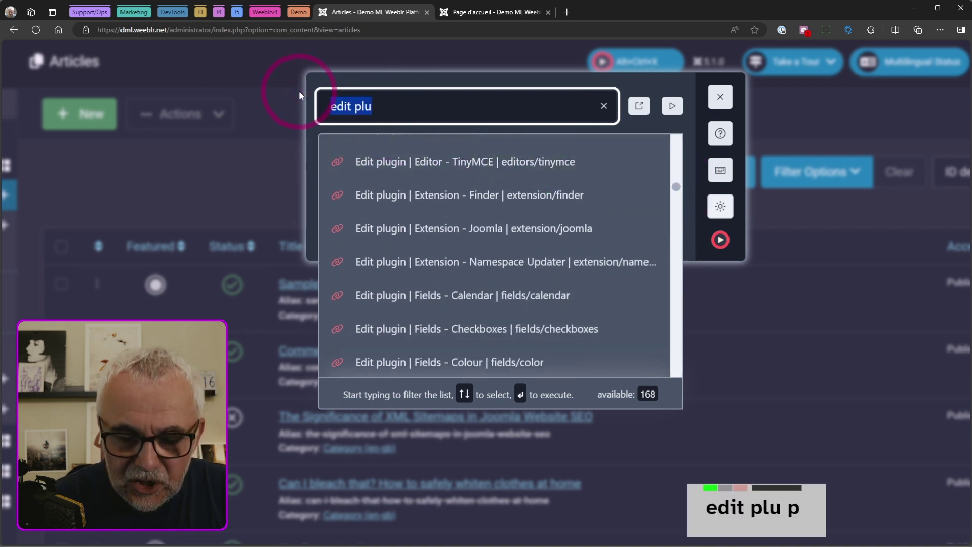
pyautogui.write(' tin')
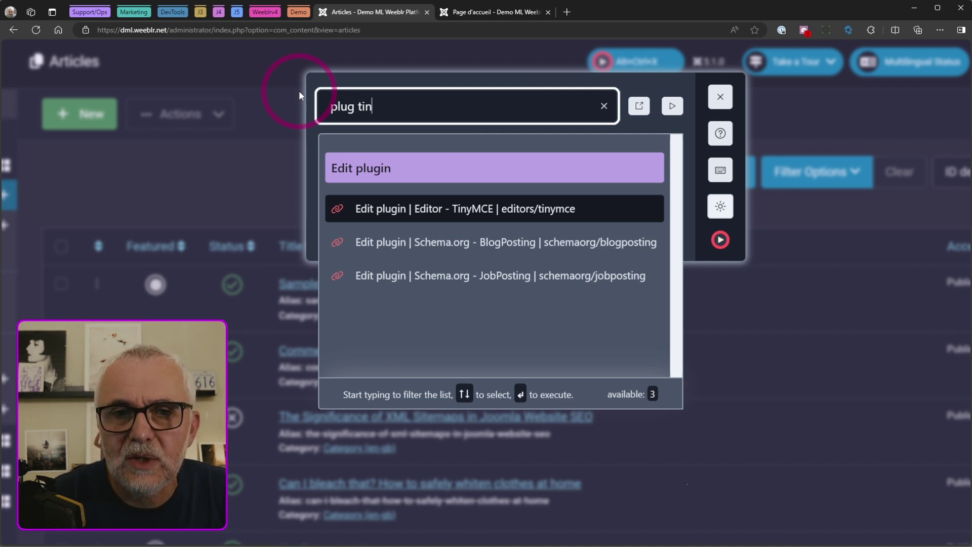
pyautogui.press('Down')
pyautogui.press('Up')
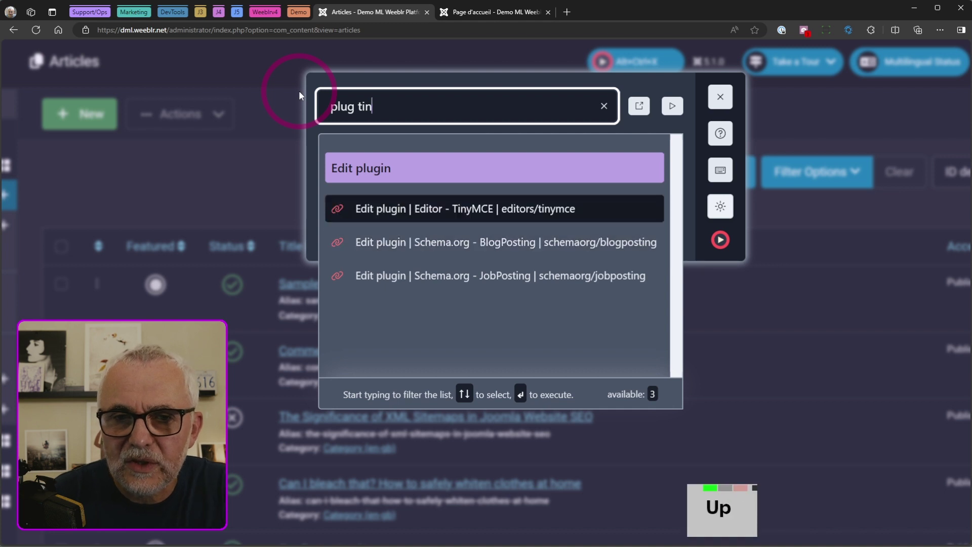
pyautogui.press('Return')
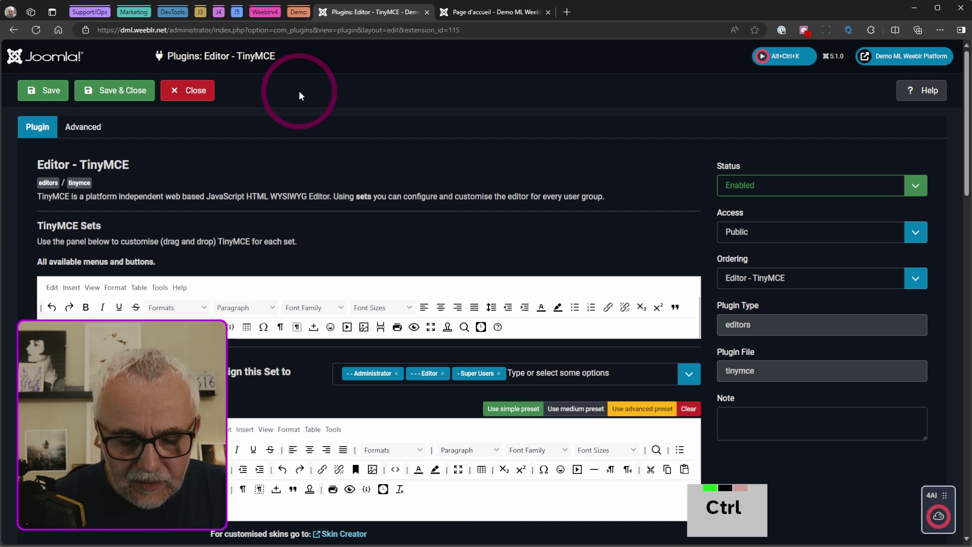
# Reopen the command palette from the plugin page and filter it for "edit modul" to view the editable modules
pyautogui.hotkey('alt', 'ctrl', 'x')
pyautogui.write('edit')
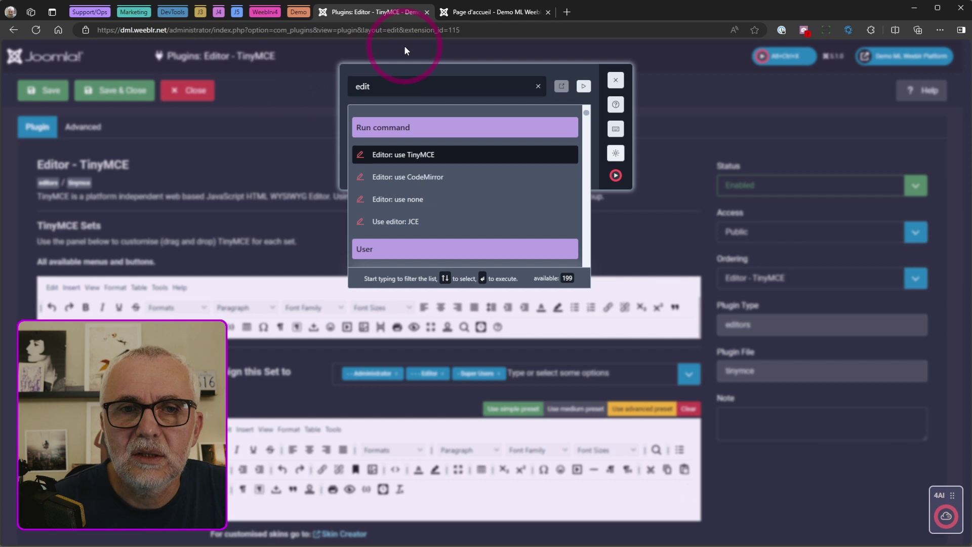
pyautogui.scroll(5, 405, 46)
pyautogui.click(390, 101)
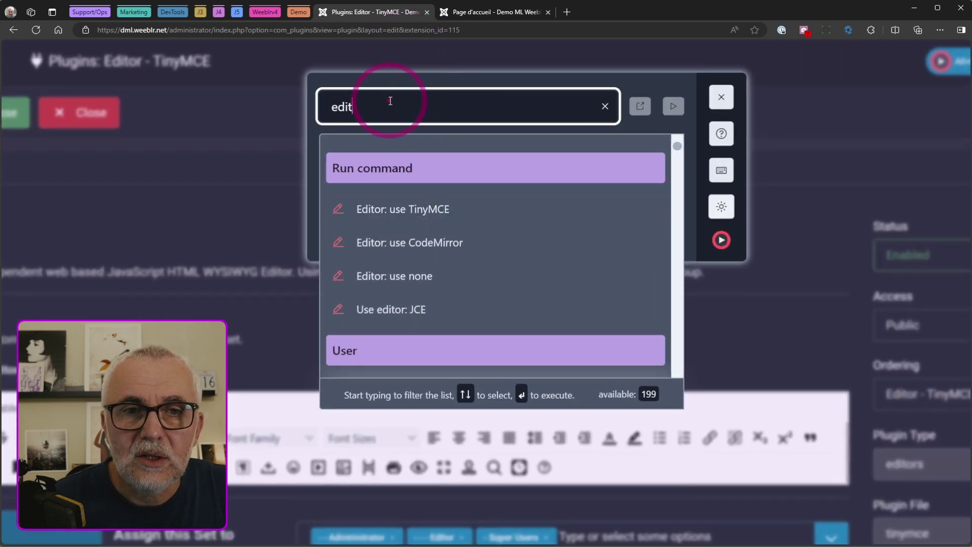
pyautogui.write('modul')
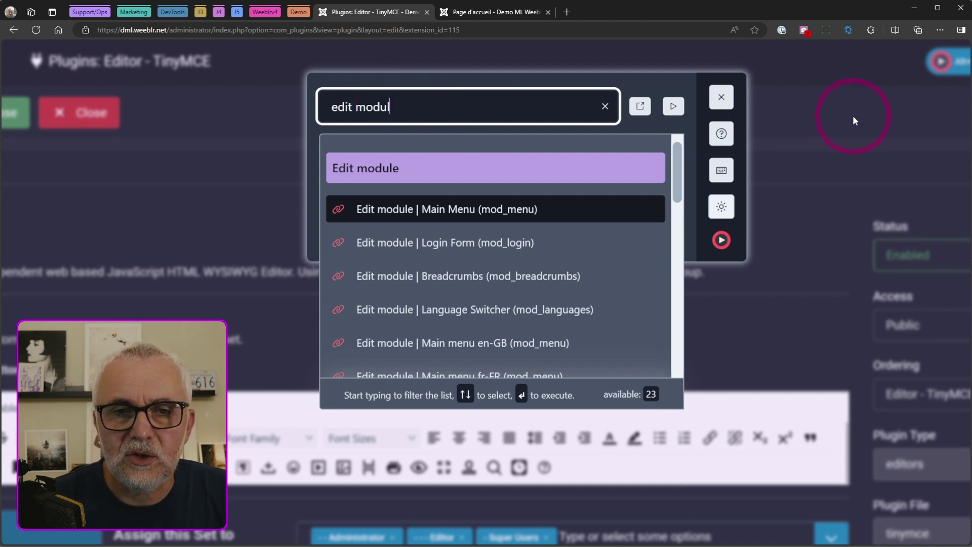
pyautogui.press('Down')
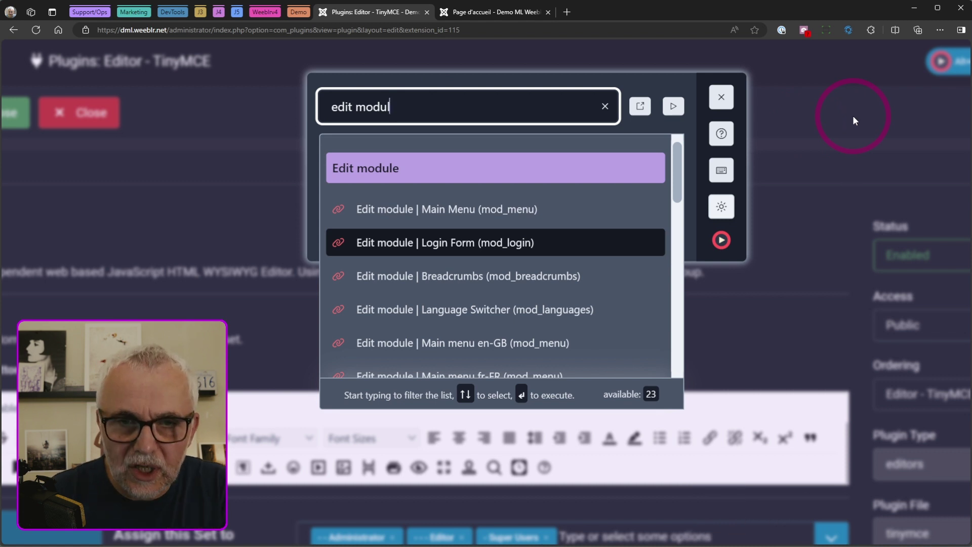
# Replace the palette filter with "module login", open the Login Form module despite possible unsaved content, and close it to return to the modules list
pyautogui.press('BackSpace')
pyautogui.press('BackSpace')
pyautogui.press('BackSpace')
pyautogui.press('BackSpace')
pyautogui.press('BackSpace')
pyautogui.press('BackSpace')
pyautogui.press('BackSpace')
pyautogui.press('BackSpace')
pyautogui.press('BackSpace')
pyautogui.press('BackSpace')
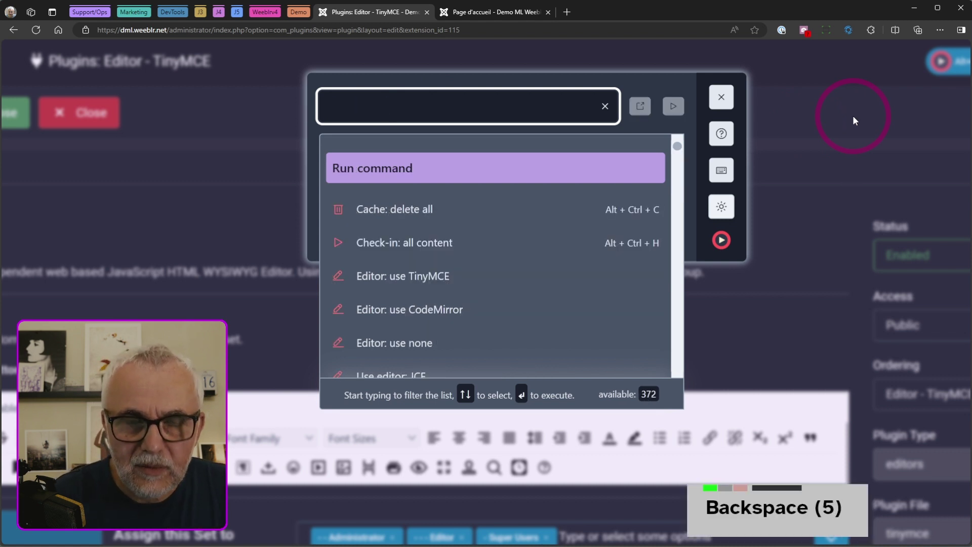
pyautogui.write('module login')
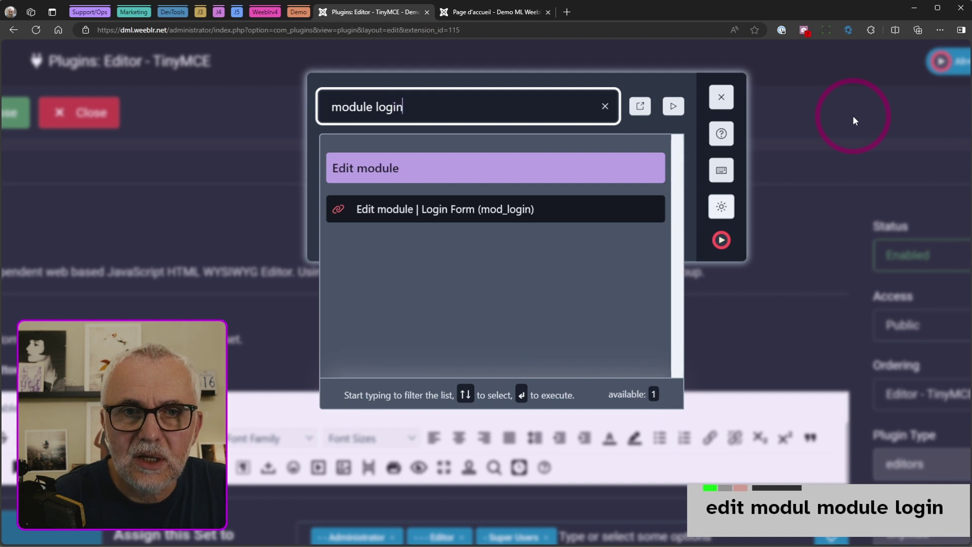
pyautogui.press('Return')
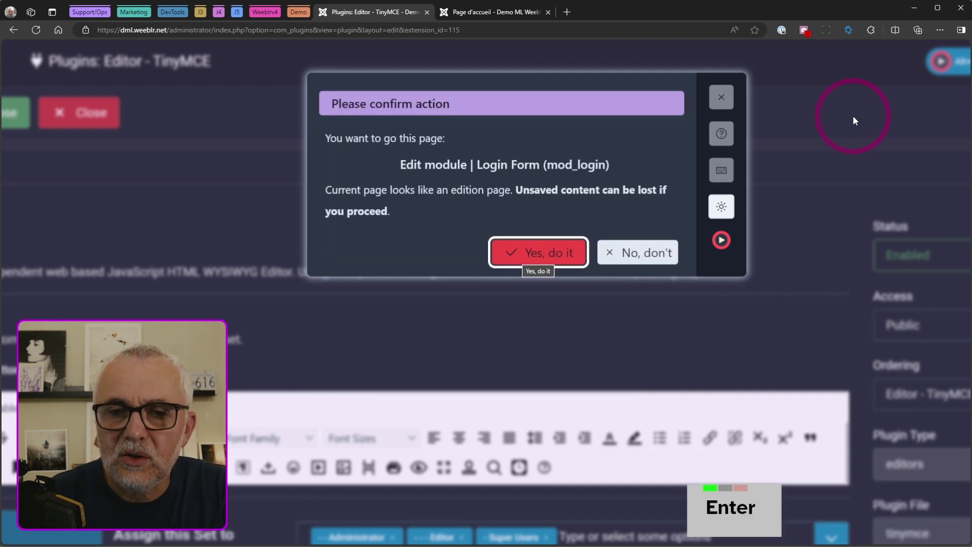
pyautogui.press('Return')
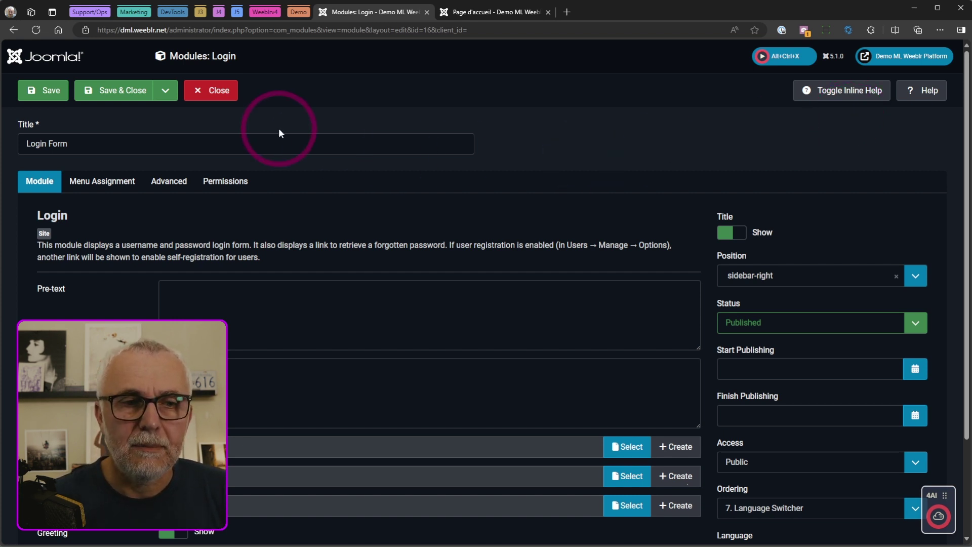
pyautogui.click(212, 92)
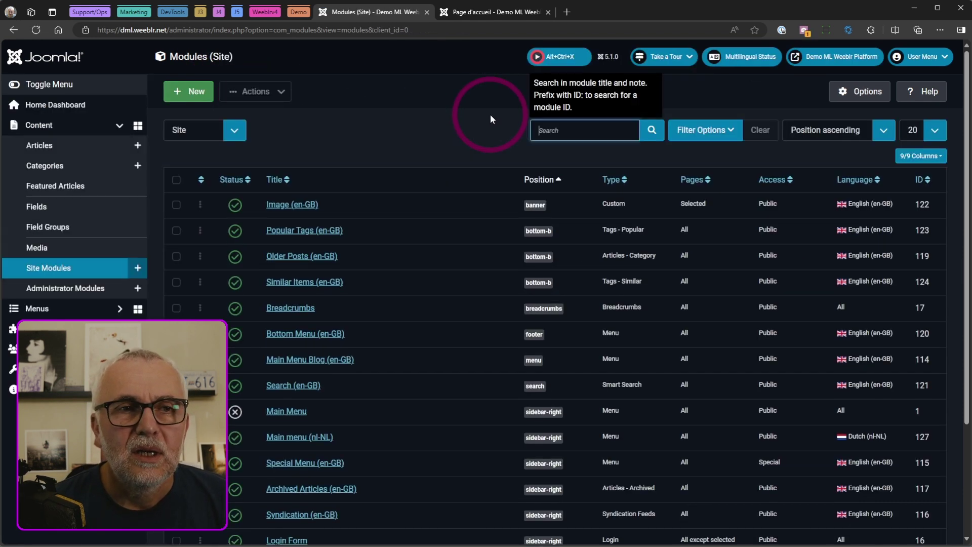